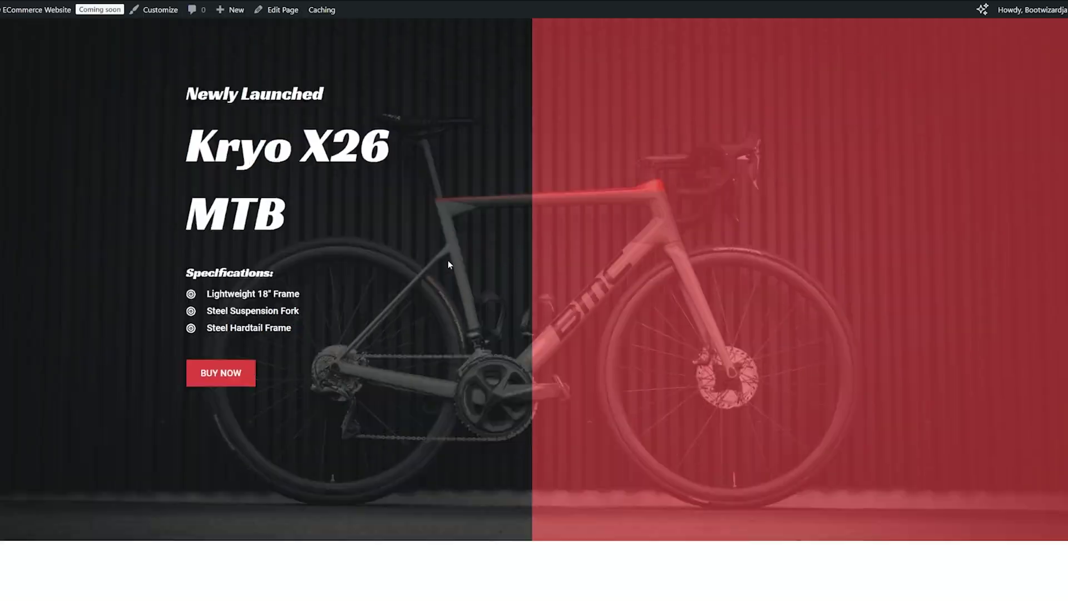
# - Scroll through the bike shop homepage, then return to the top of the page
pyautogui.scroll(-15, 482, 338)
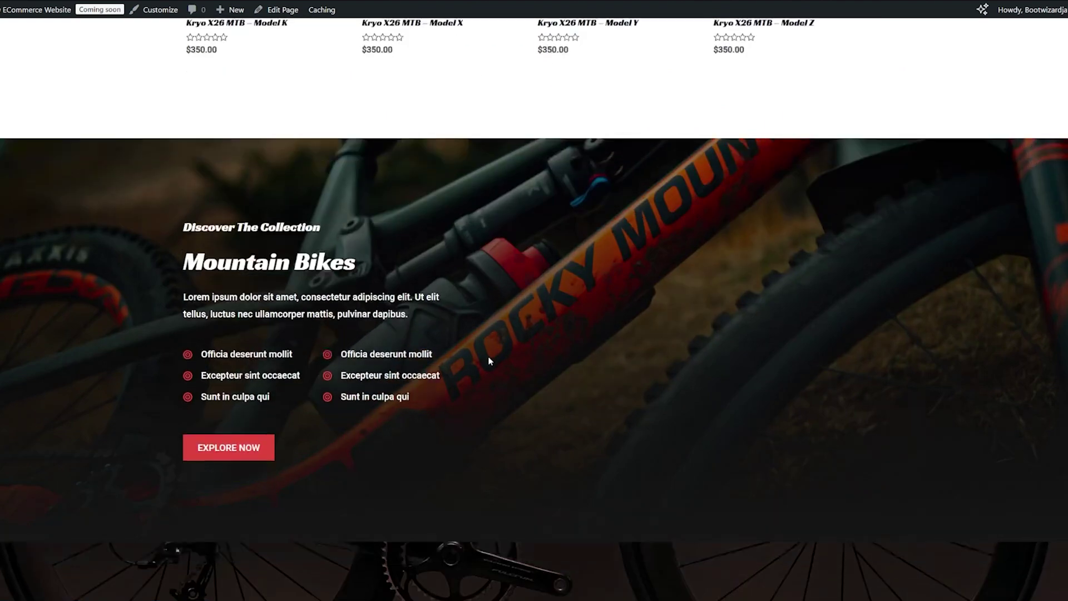
pyautogui.scroll(-18, 485, 373)
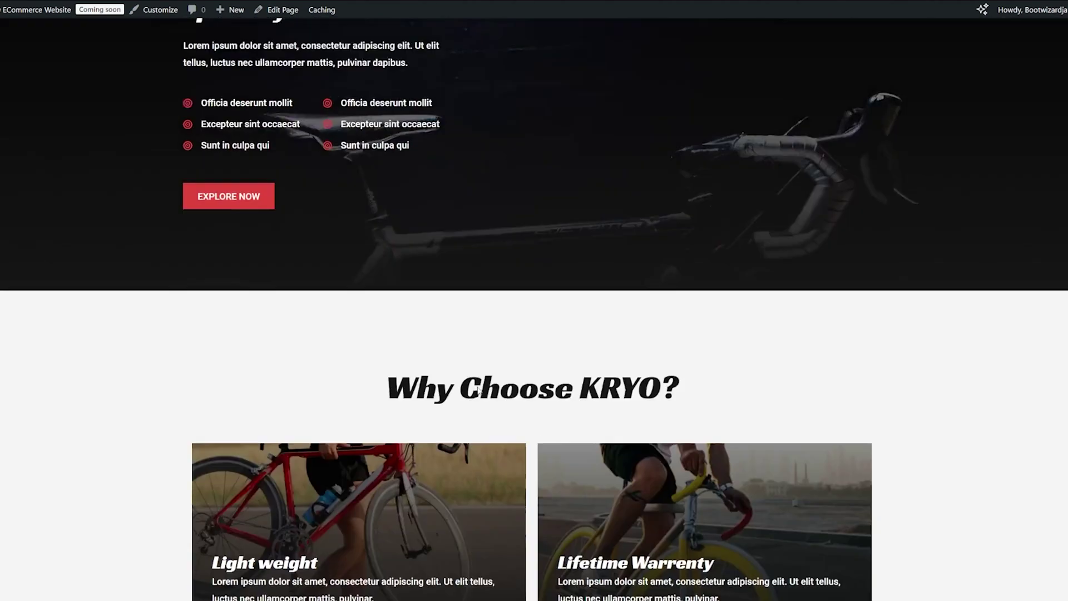
pyautogui.scroll(-12, 492, 396)
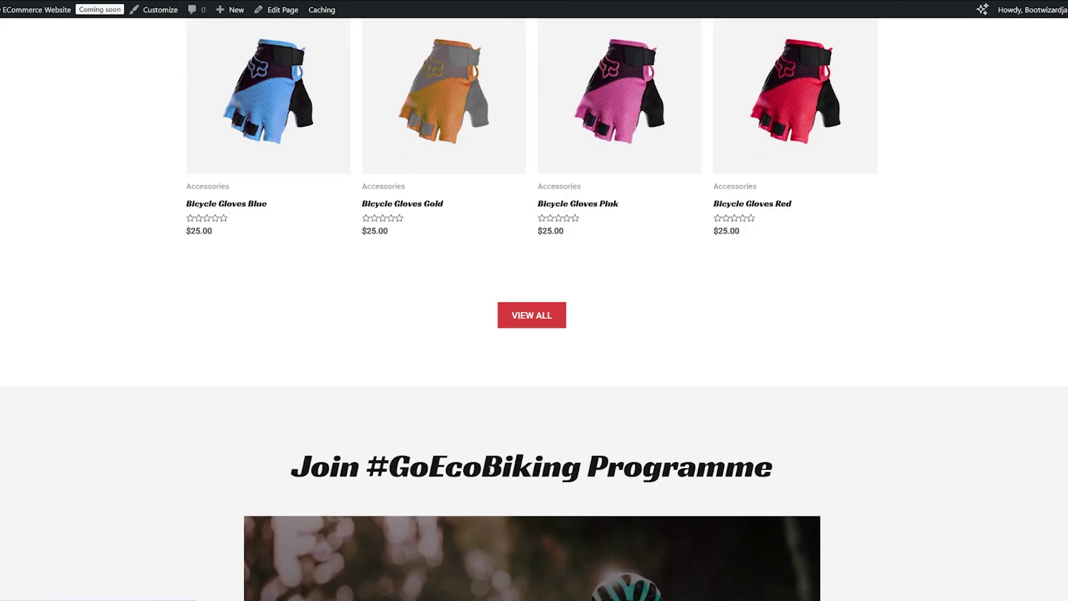
pyautogui.press('Home')
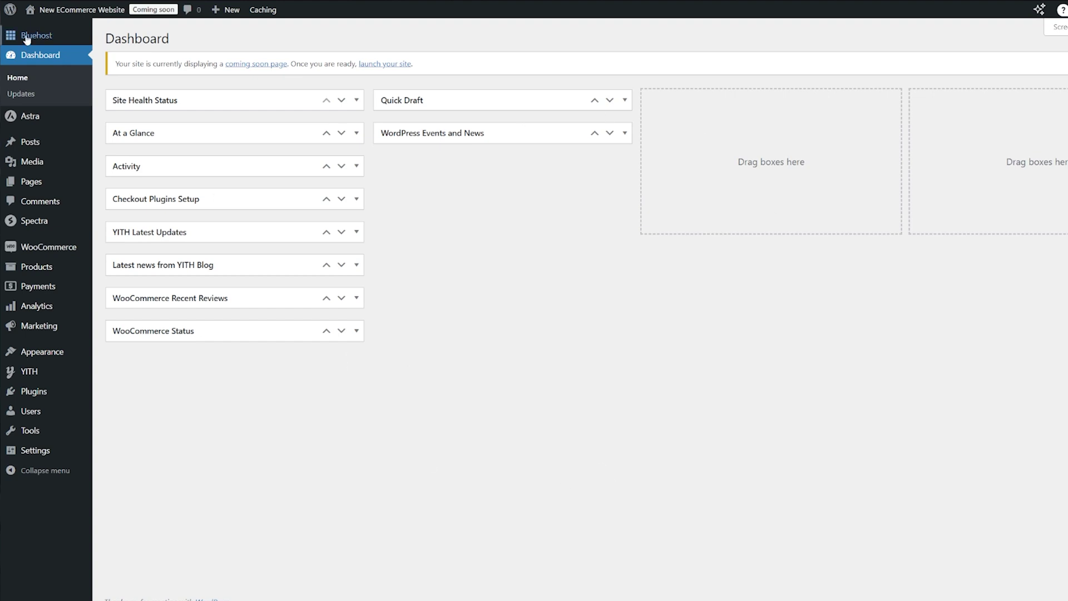
# - Open the Astra Customizer through Appearance > Customize
pyautogui.moveTo(78, 10)
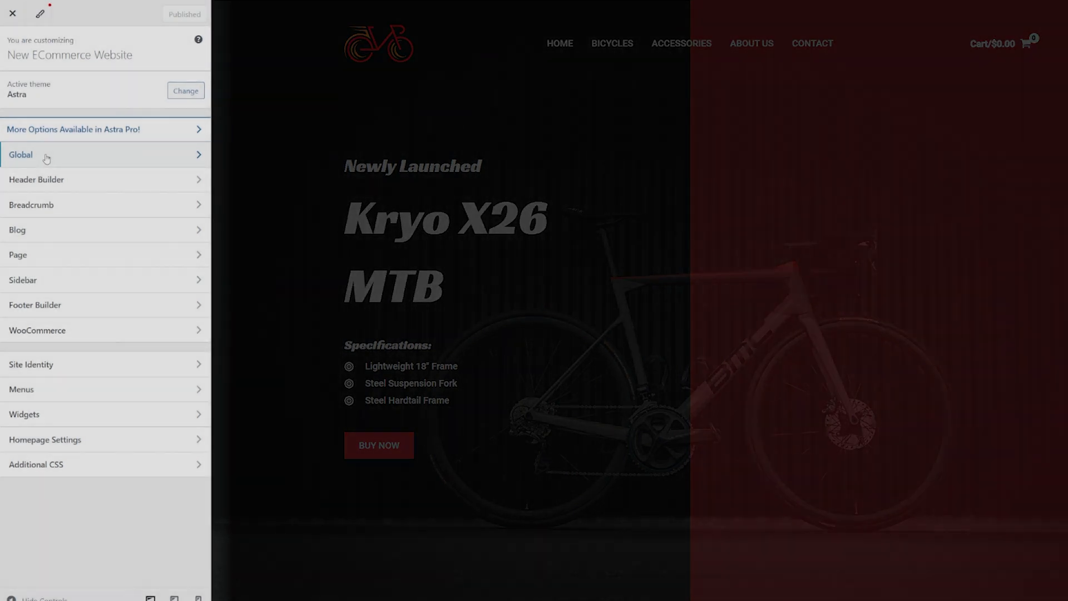
# - Apply the blue Style 2 global colour palette and scroll the homepage preview to check it
pyautogui.click(15, 160)
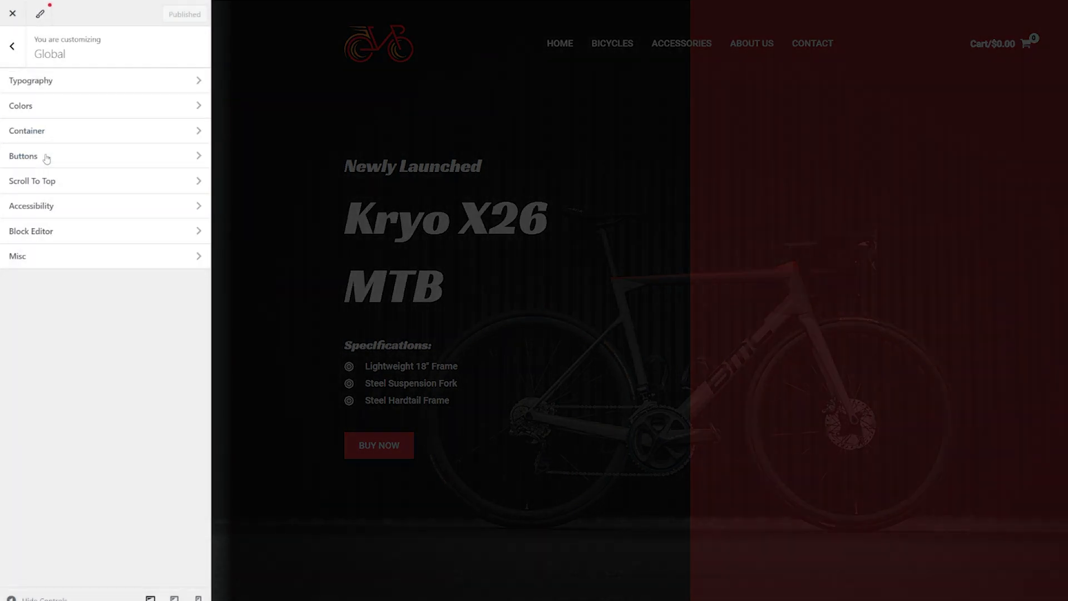
pyautogui.click(59, 105)
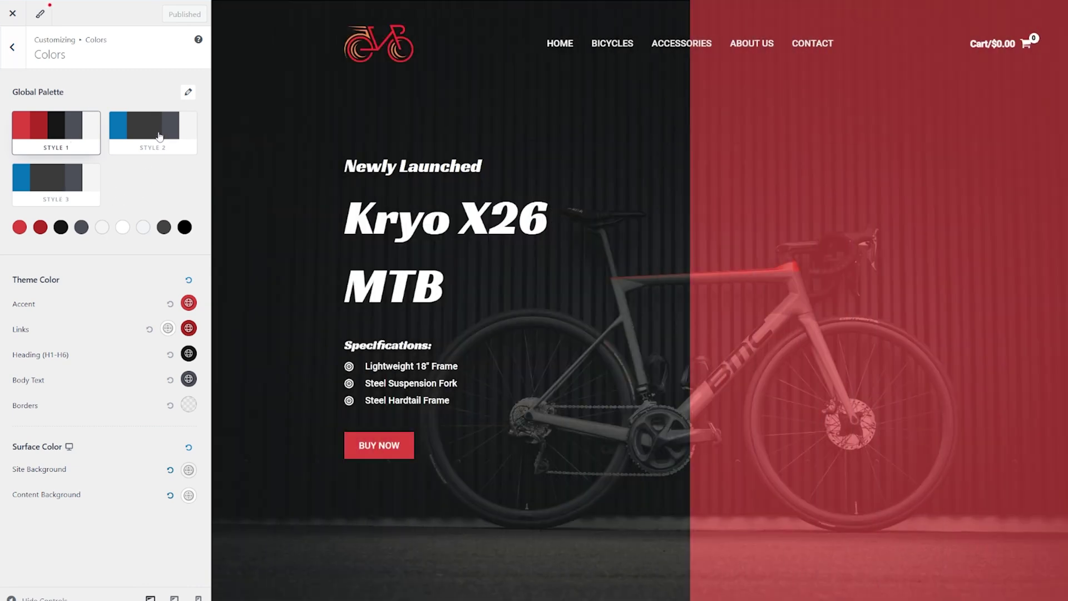
pyautogui.click(160, 136)
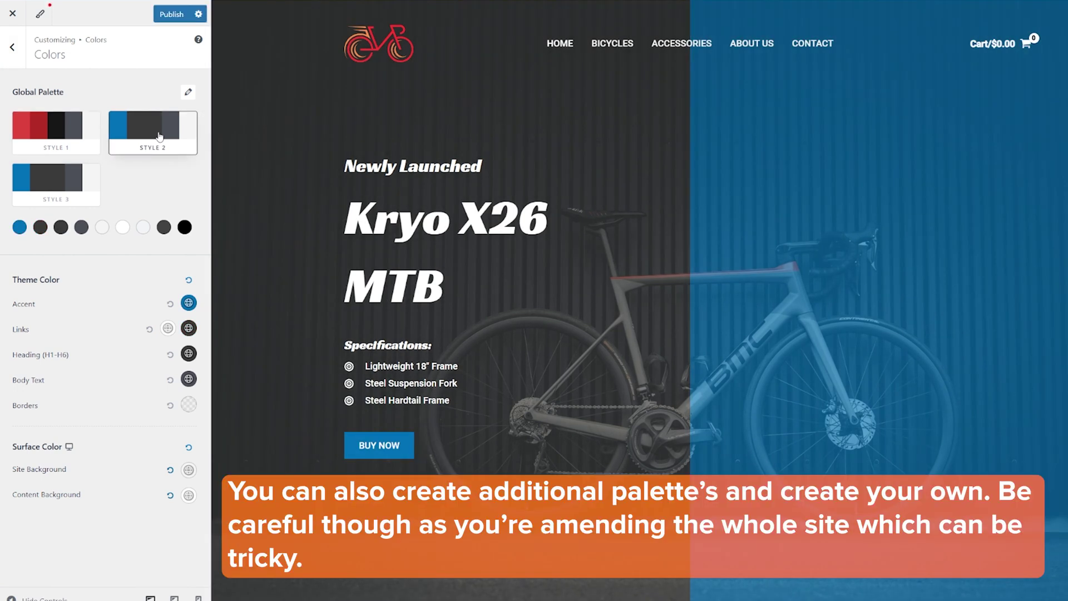
pyautogui.scroll(-20, 682, 379)
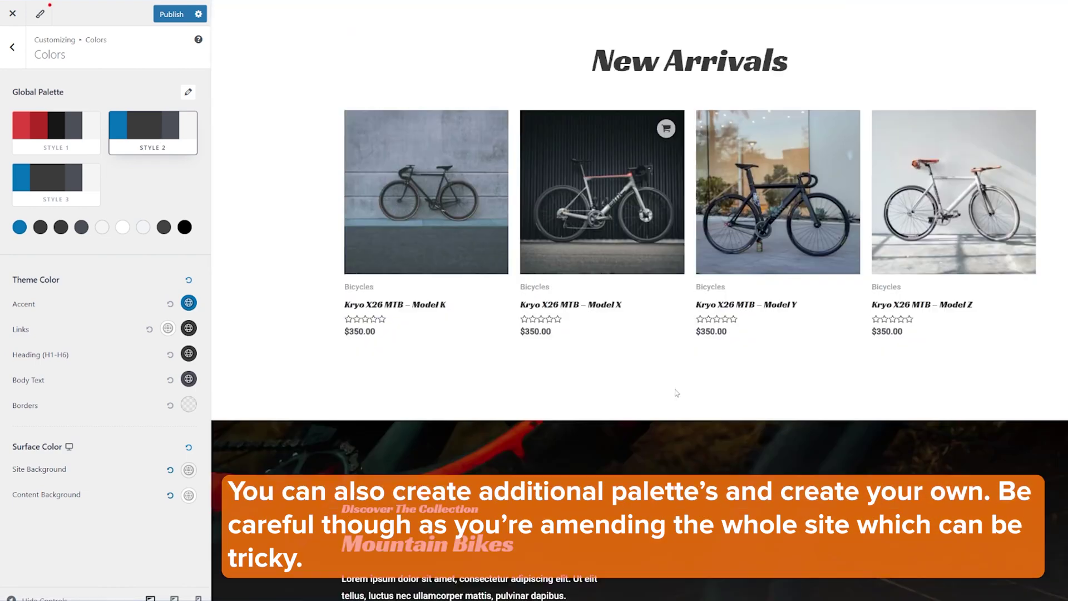
pyautogui.scroll(2, 671, 395)
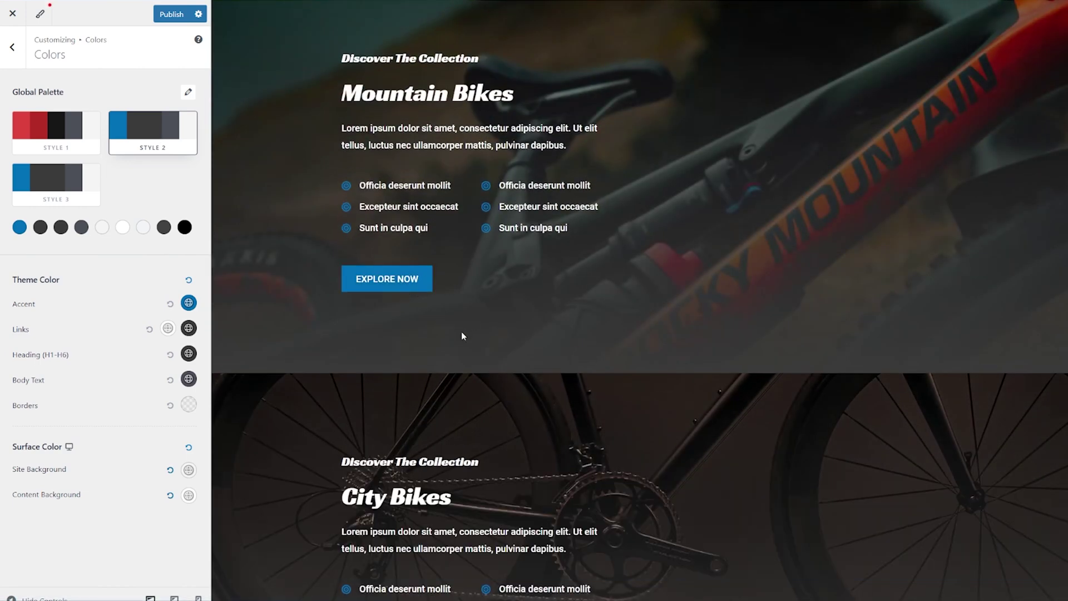
pyautogui.scroll(-7, 461, 333)
pyautogui.scroll(-5, 428, 378)
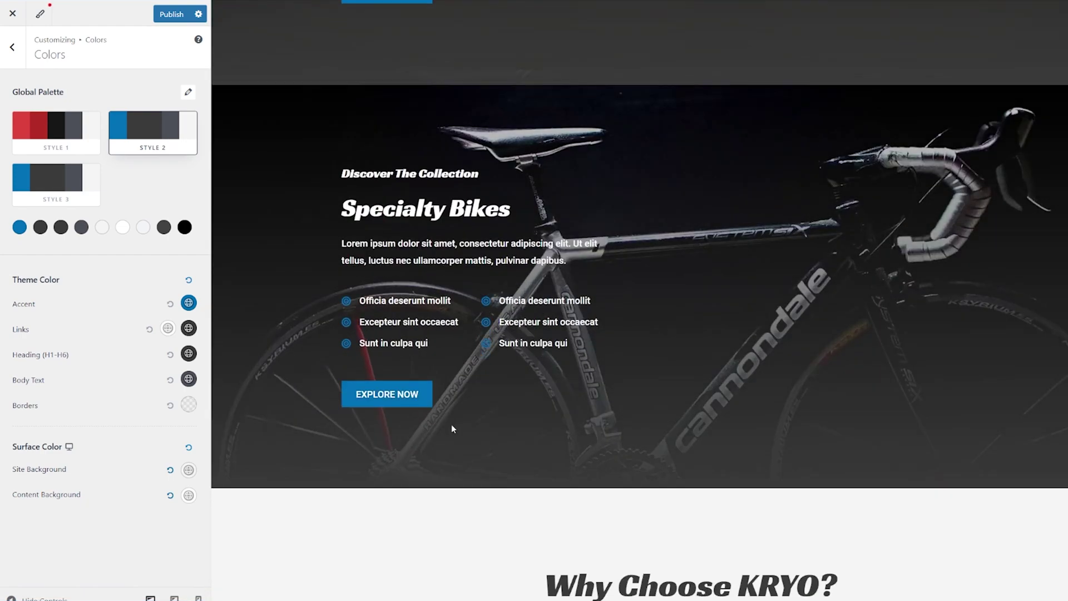
pyautogui.scroll(15, 434, 425)
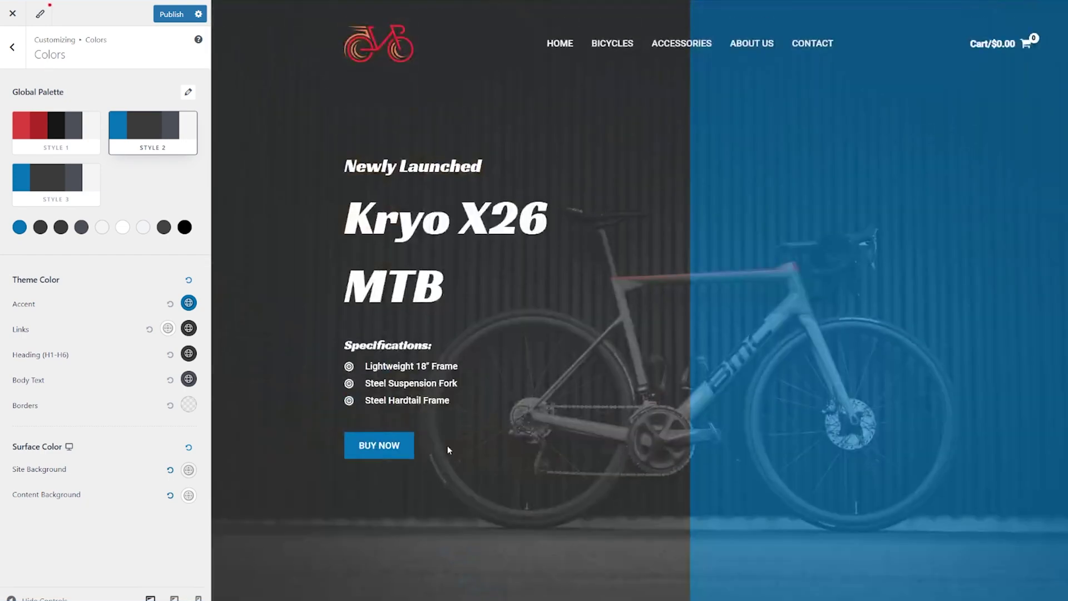
# - Apply the Montserrat / Source Sans Pro font preset in Global Typography
pyautogui.click(56, 131)
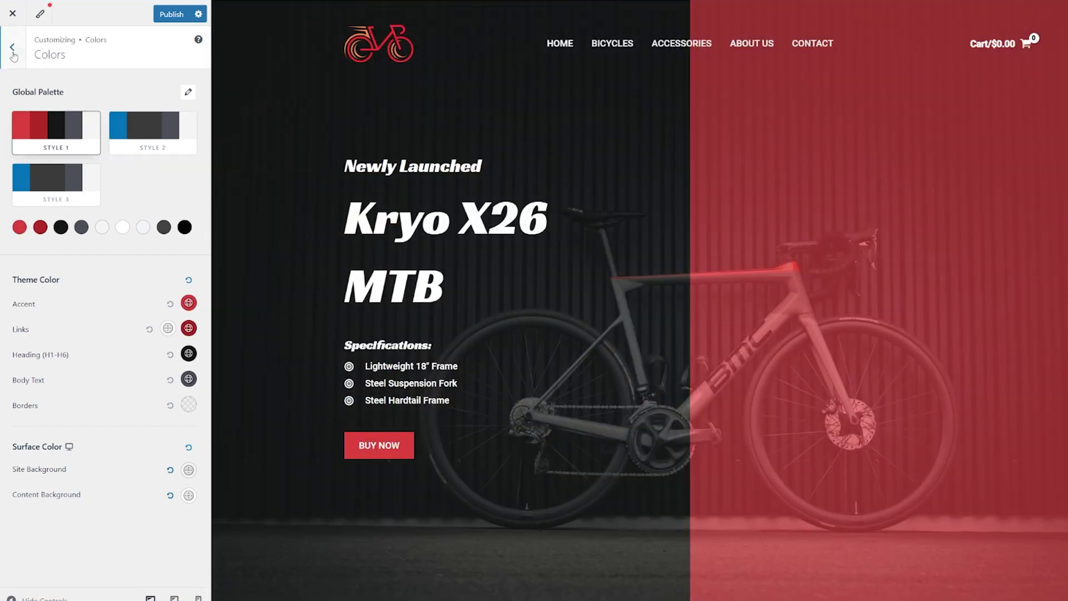
pyautogui.click(12, 48)
pyautogui.click(75, 89)
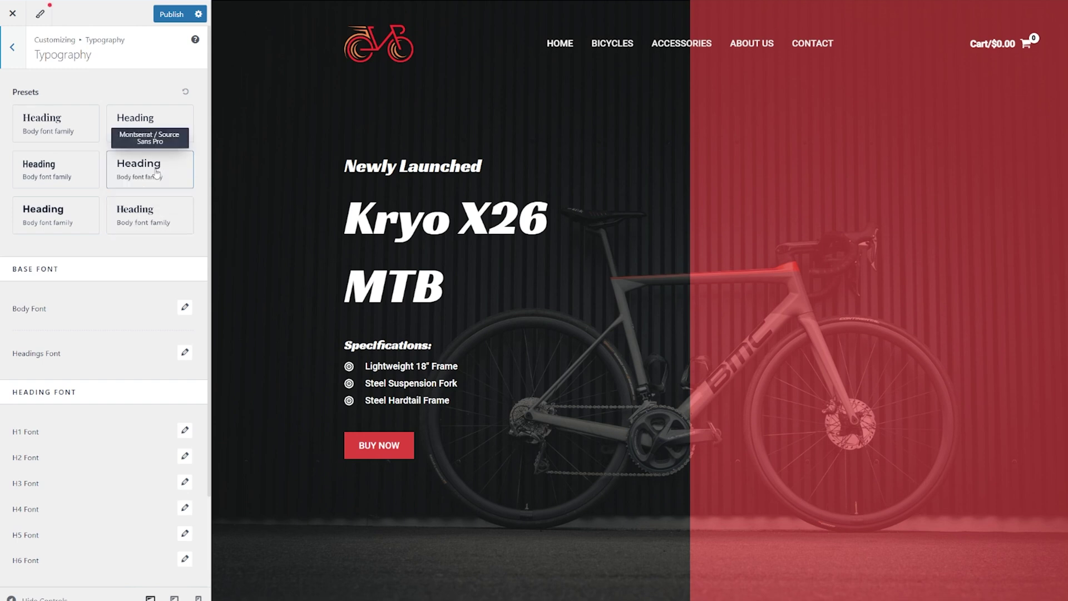
pyautogui.click(155, 177)
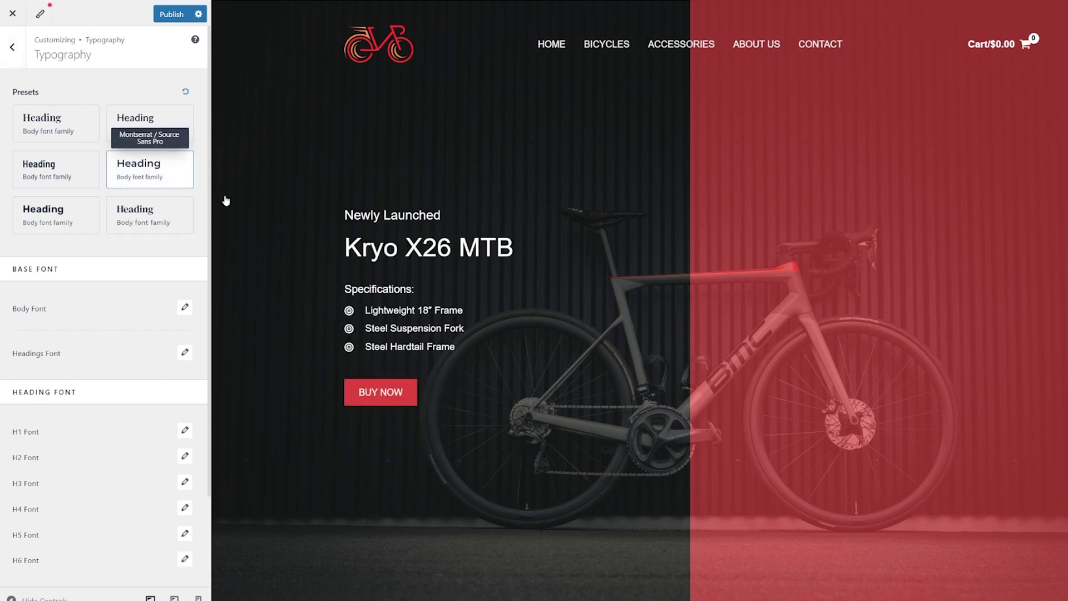
pyautogui.scroll(-15, 522, 282)
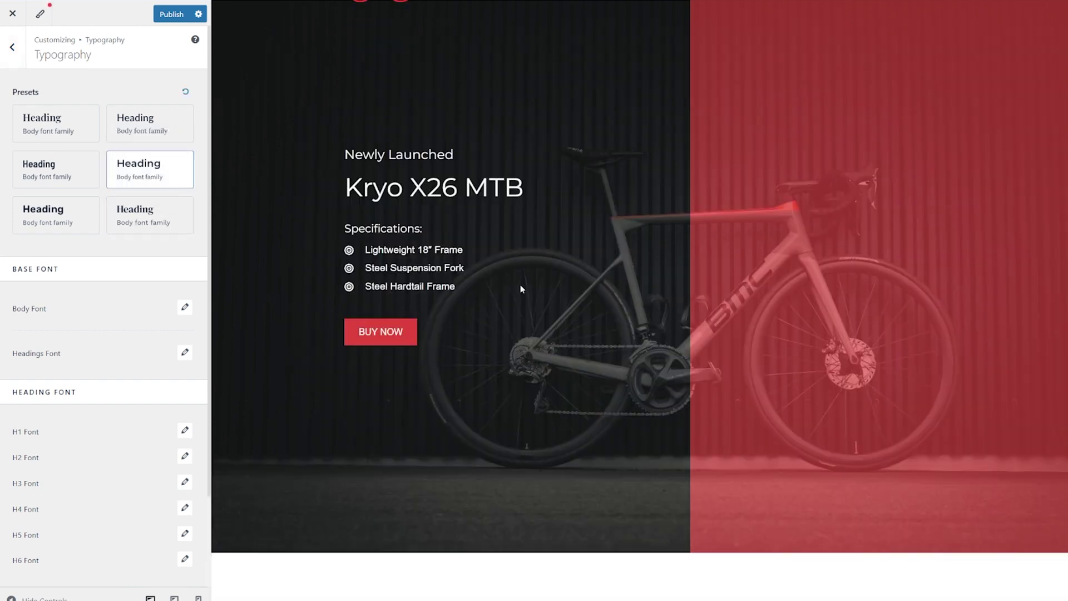
pyautogui.scroll(-5, 566, 367)
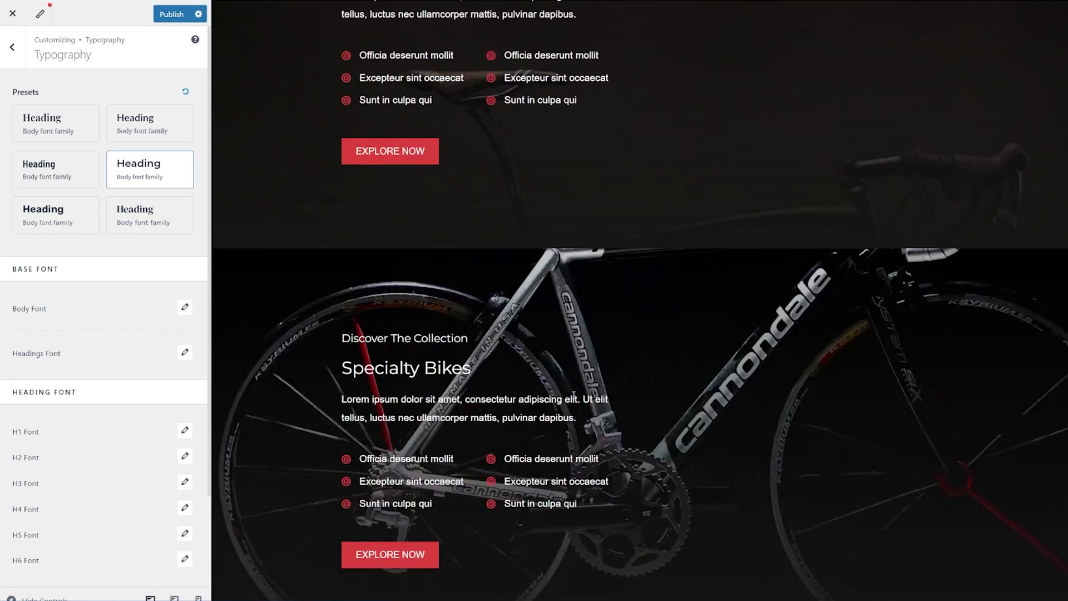
# - Preview the Bicycles page, then reset fonts to theme defaults and bring Home back
pyautogui.click(615, 45)
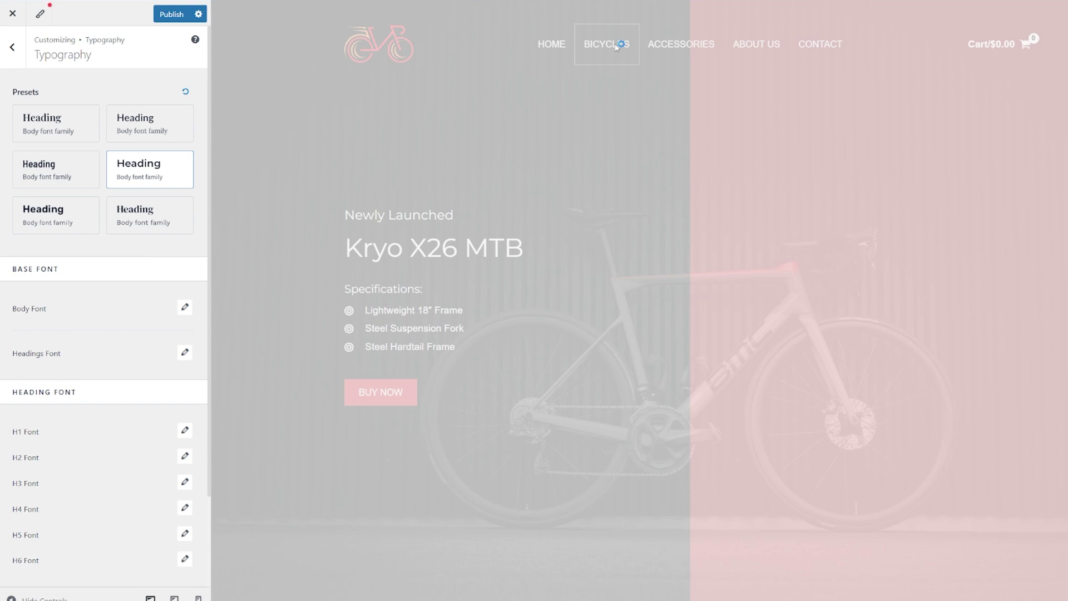
pyautogui.scroll(-4, 555, 451)
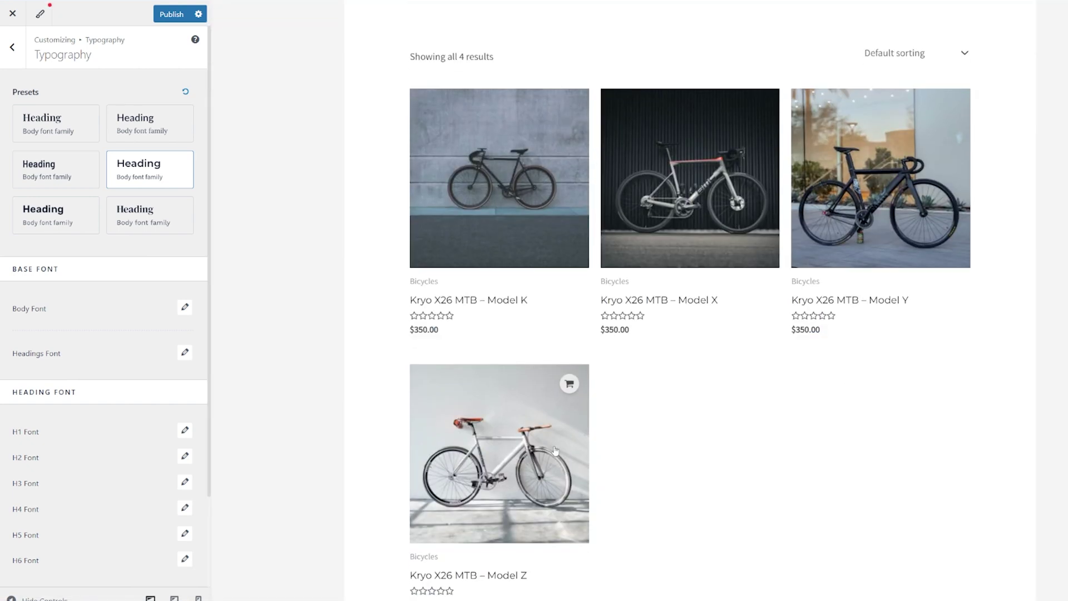
pyautogui.scroll(-4, 554, 448)
pyautogui.scroll(8, 556, 445)
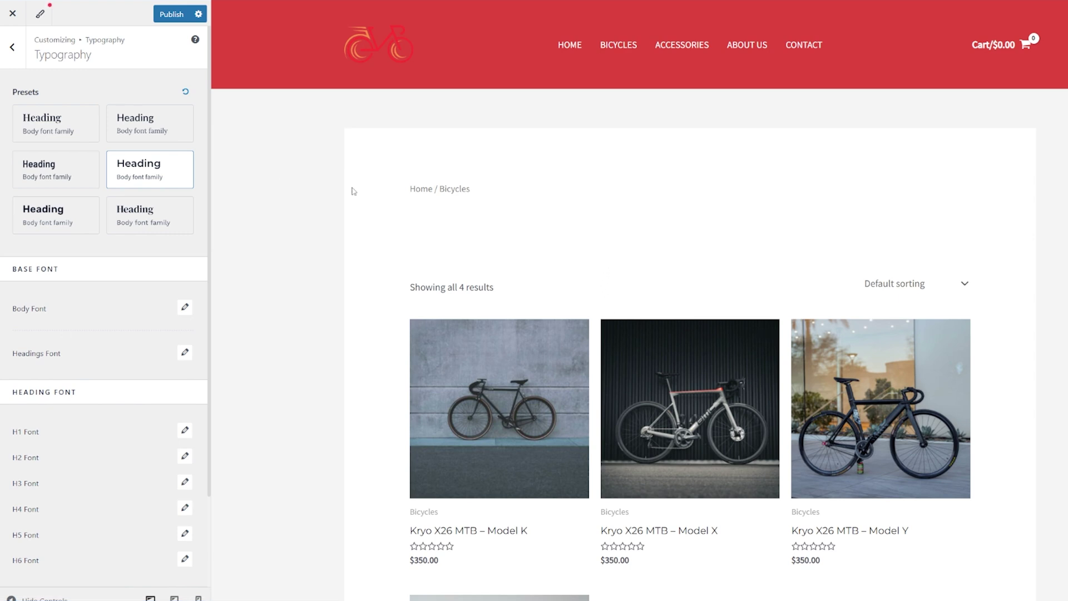
pyautogui.click(187, 94)
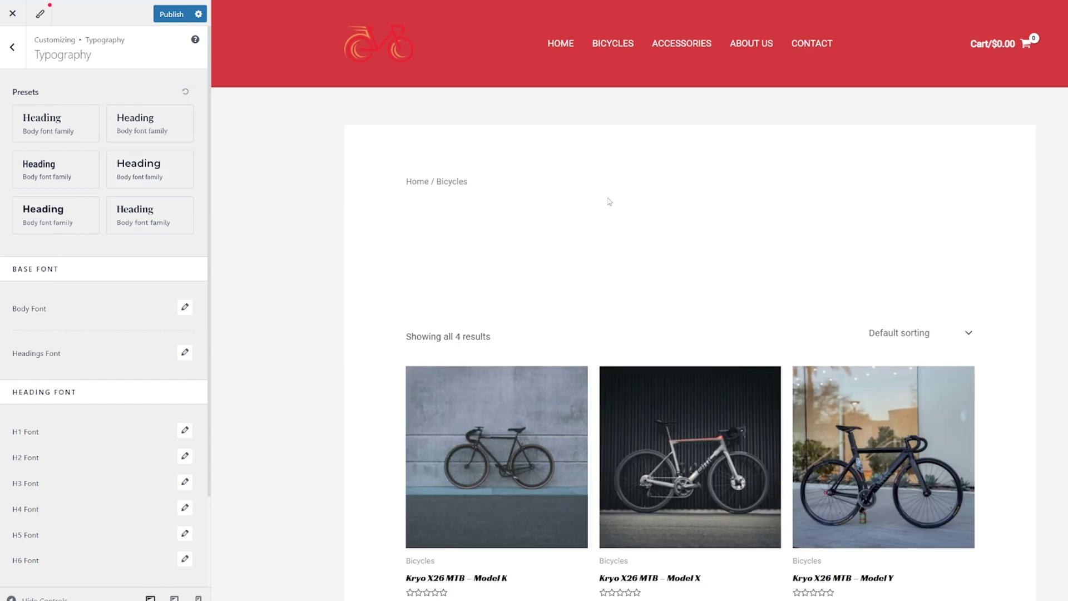
pyautogui.click(561, 43)
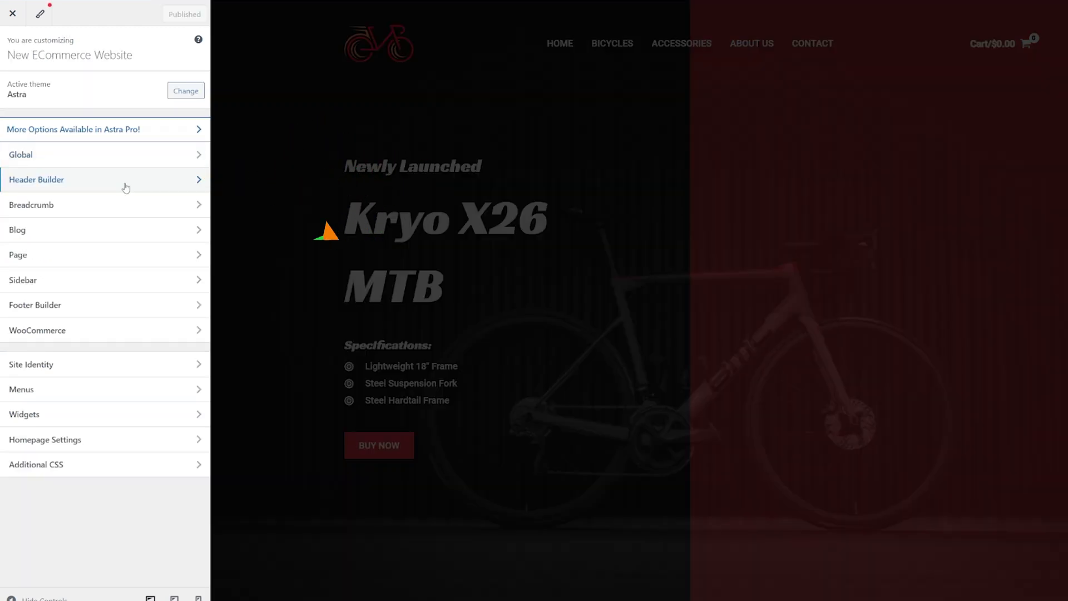
# - Open the Header Builder settings from the main Customizer menu
pyautogui.click(124, 185)
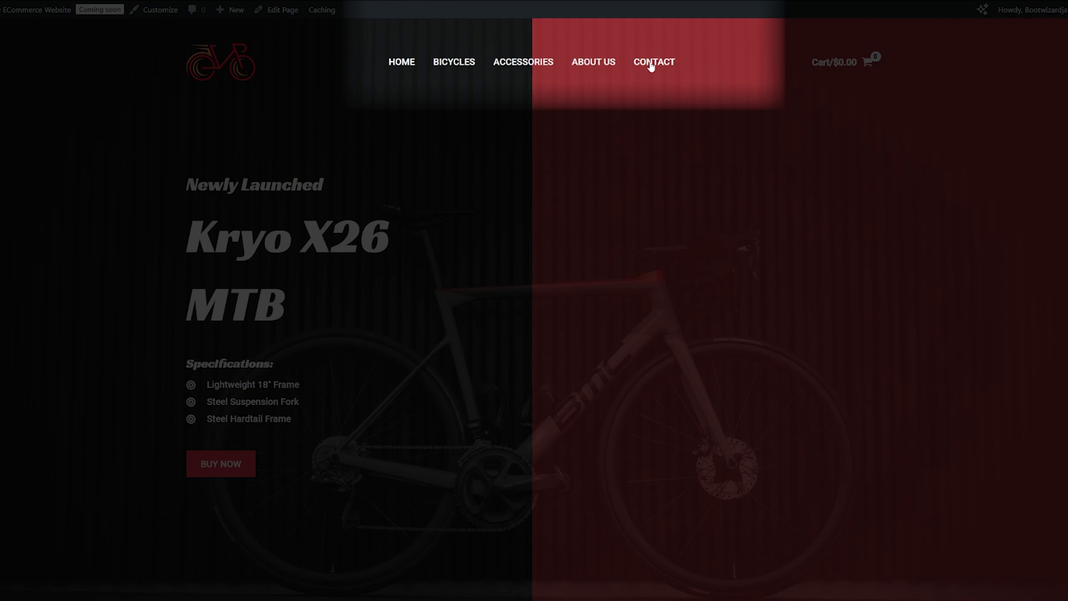
# - Open the Contact page in the block editor and scroll through its sections
pyautogui.click(652, 63)
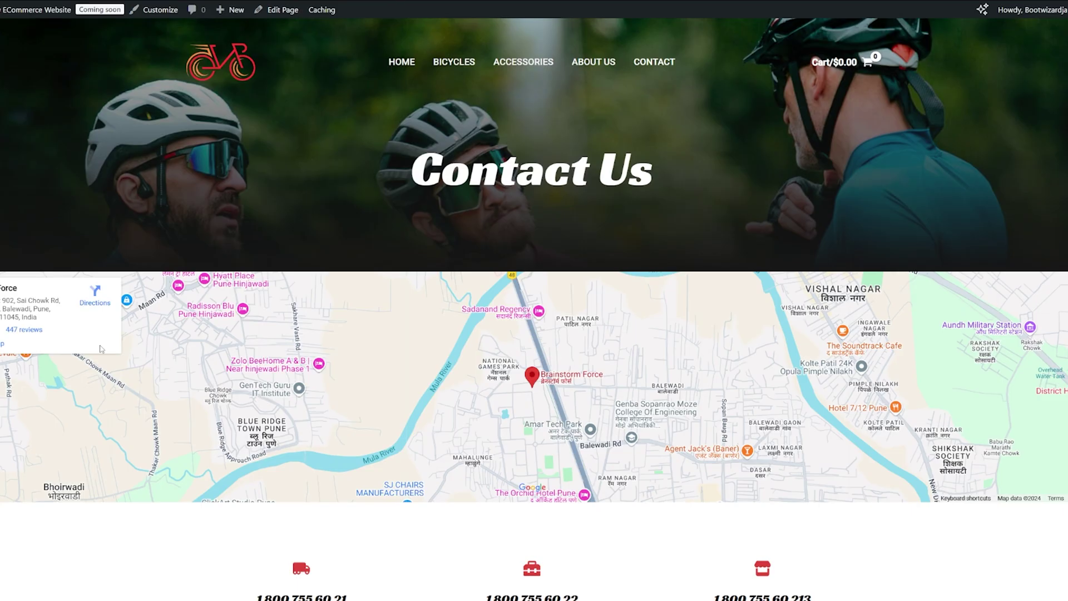
pyautogui.click(284, 10)
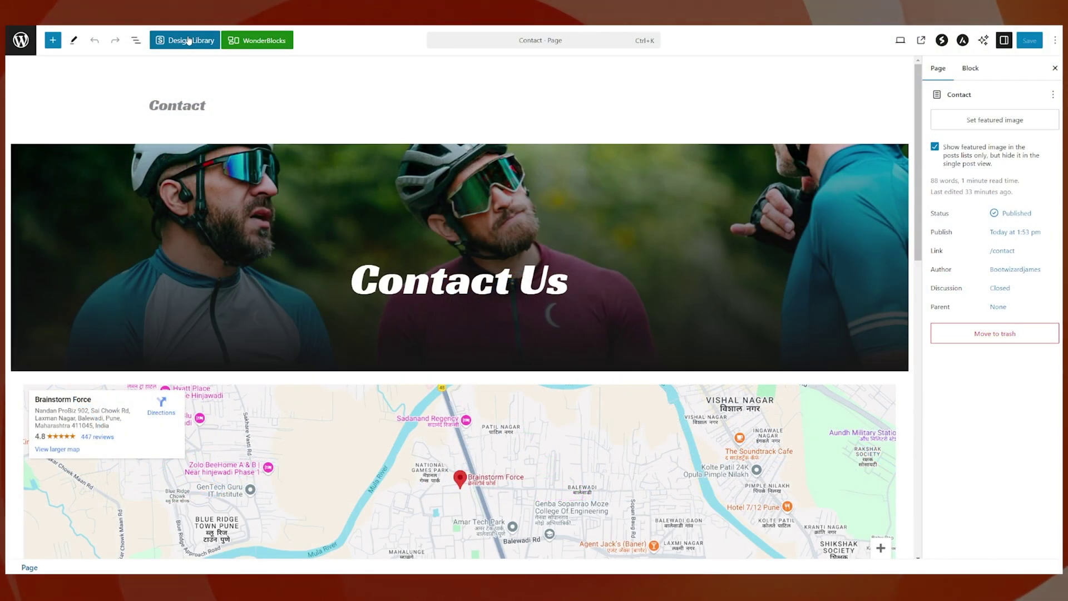
pyautogui.scroll(-5, 366, 122)
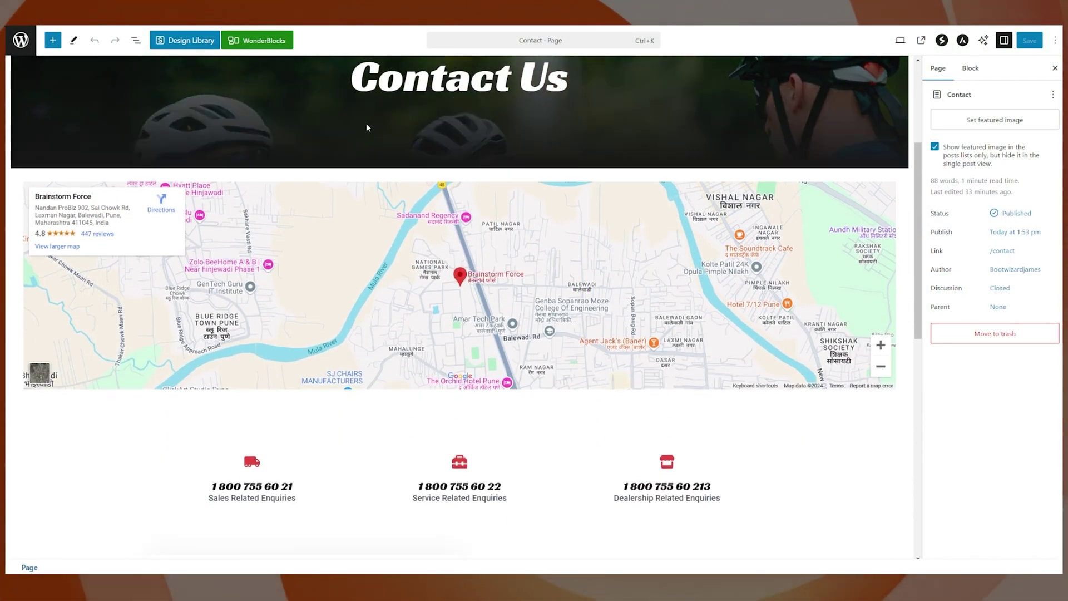
pyautogui.scroll(-8, 382, 192)
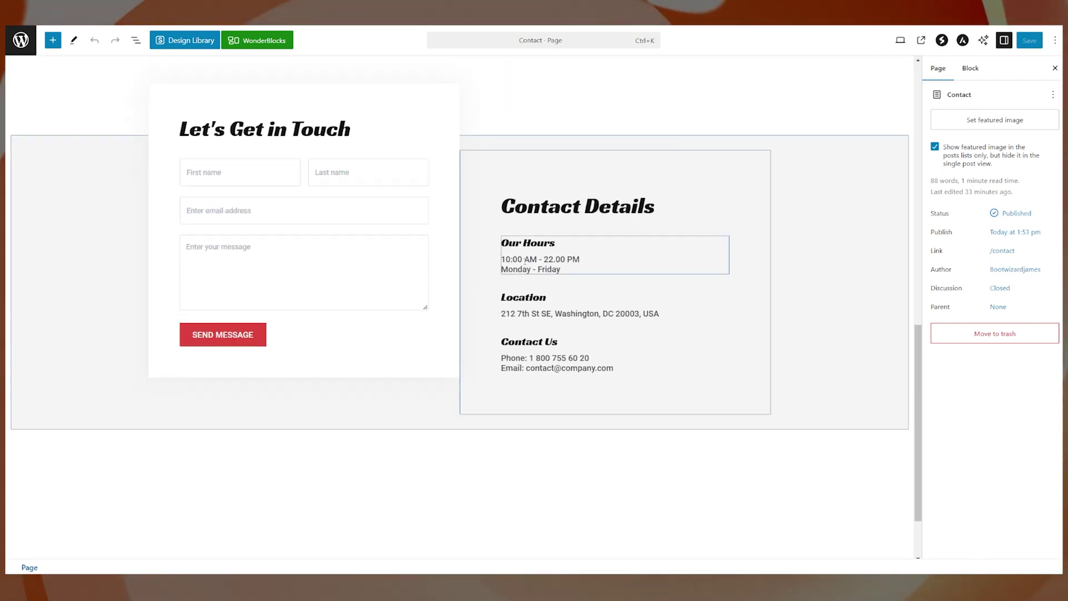
pyautogui.scroll(12, 475, 349)
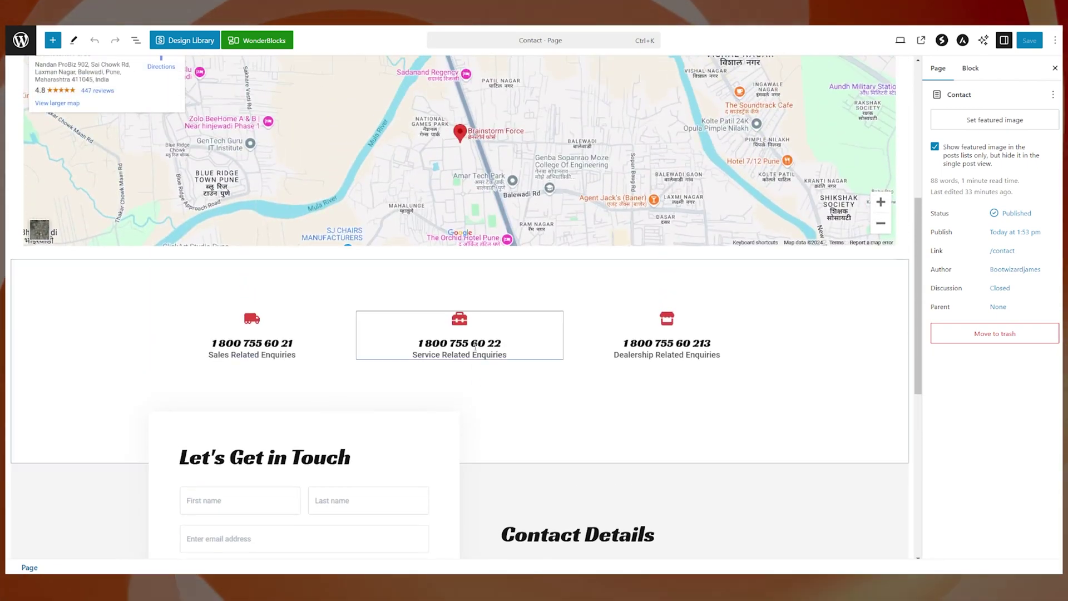
pyautogui.scroll(2, 476, 346)
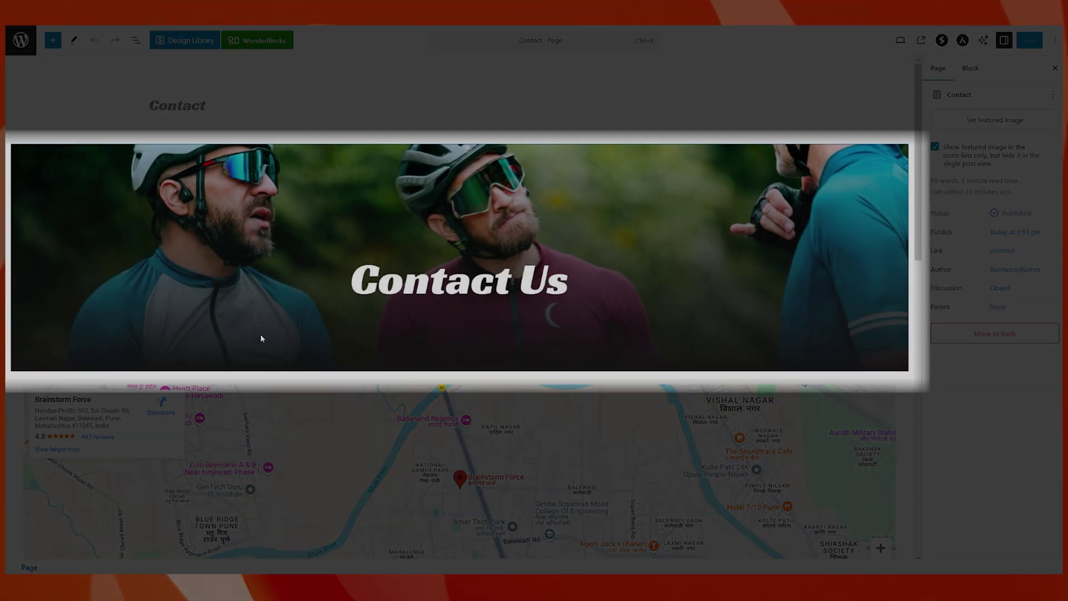
# - Select the Contact Us banner container and start replacing its background image from Style settings
pyautogui.click(79, 193)
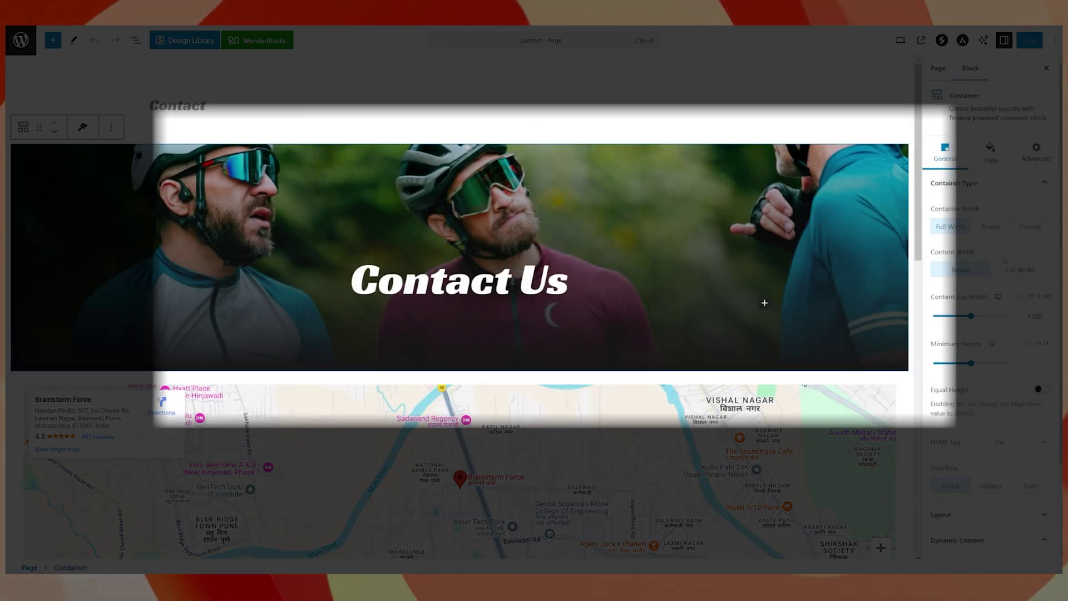
pyautogui.scroll(-2, 992, 250)
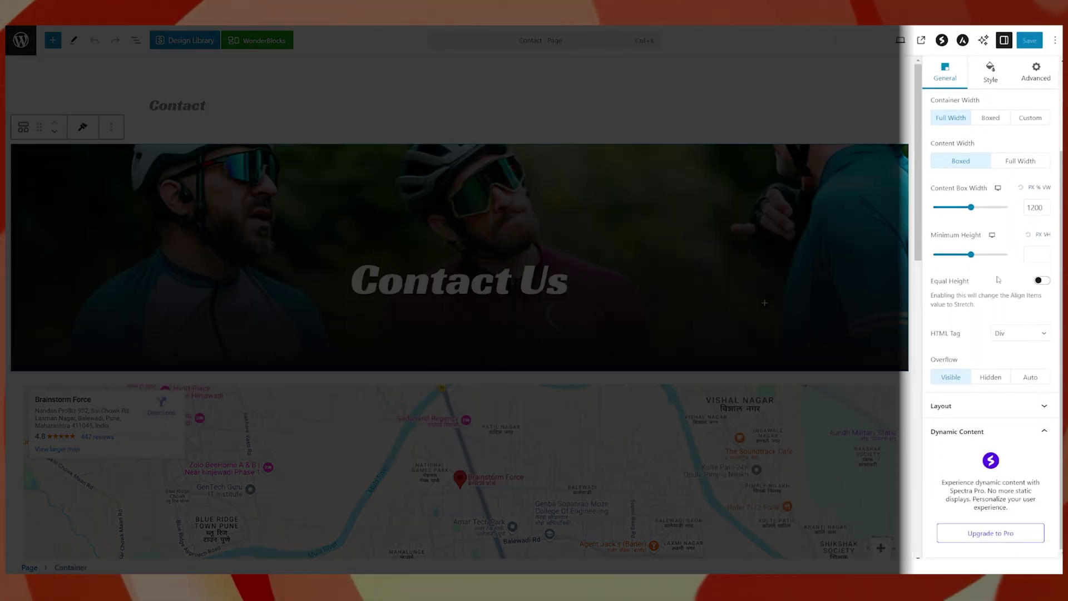
pyautogui.scroll(2, 992, 315)
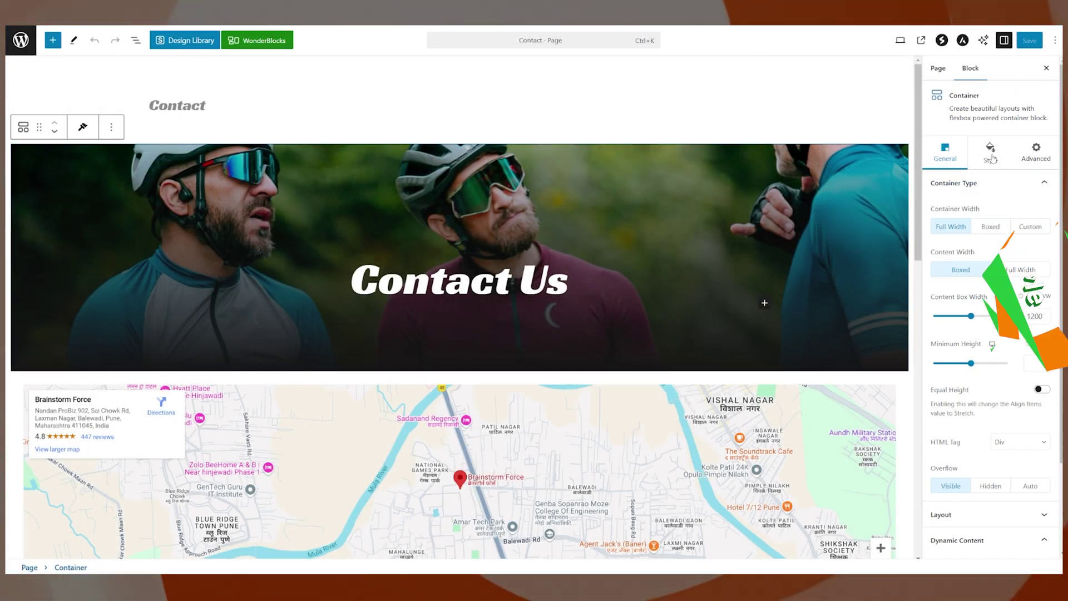
pyautogui.click(990, 155)
pyautogui.scroll(-1, 993, 167)
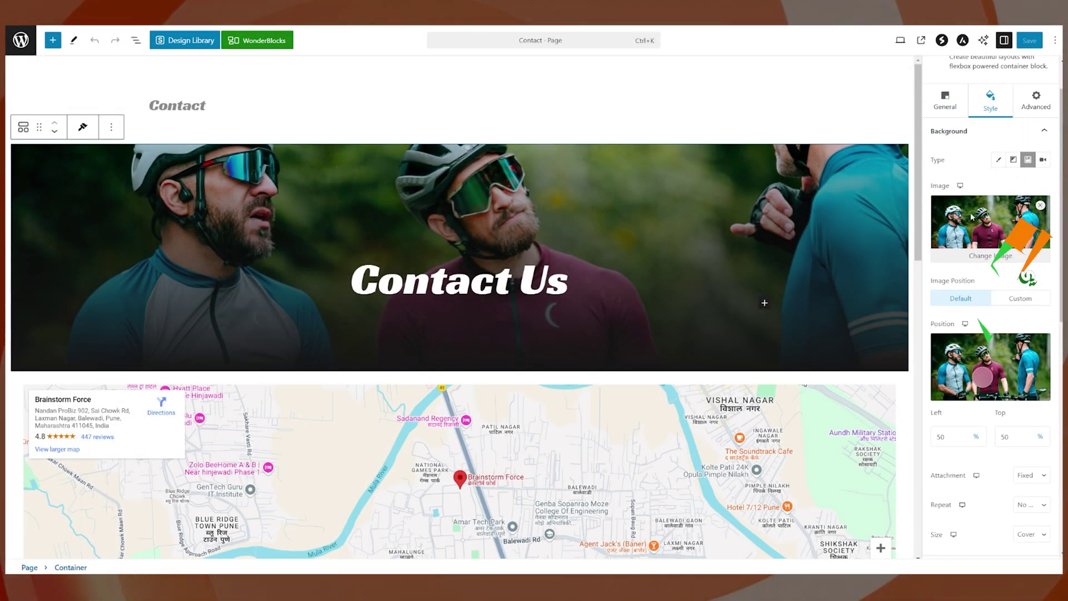
pyautogui.click(989, 238)
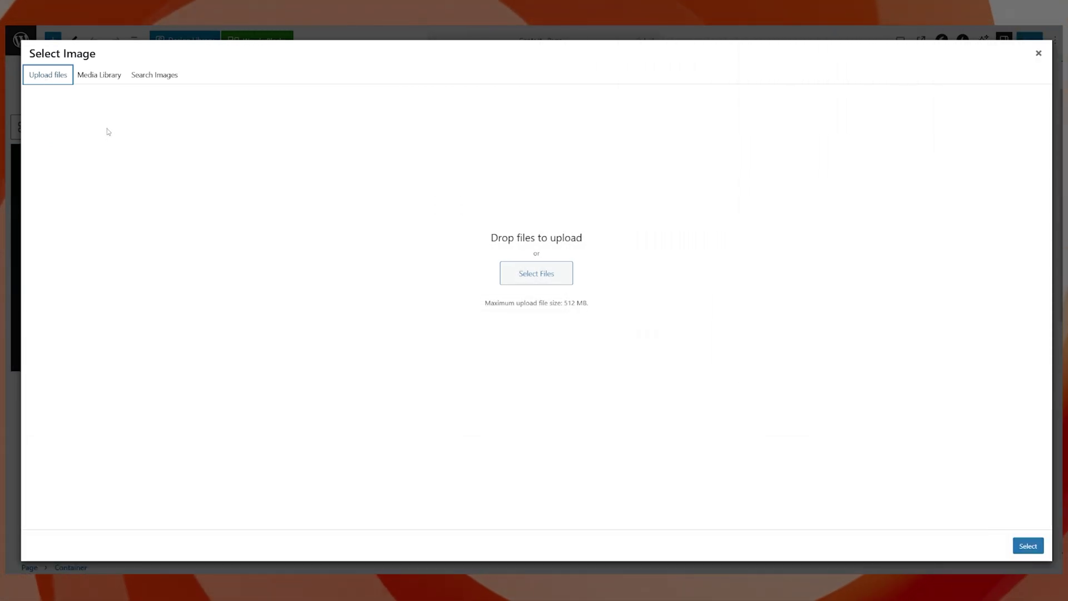
# - Upload Bike Sunset Shadow as the banner background and shift its focal point downward
pyautogui.click(536, 279)
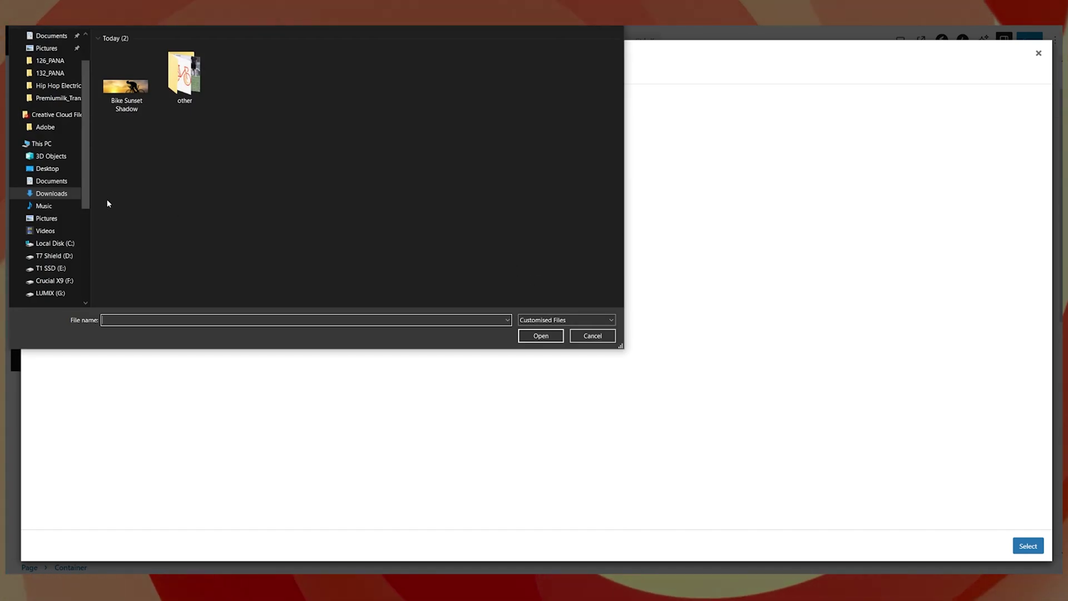
pyautogui.click(127, 93)
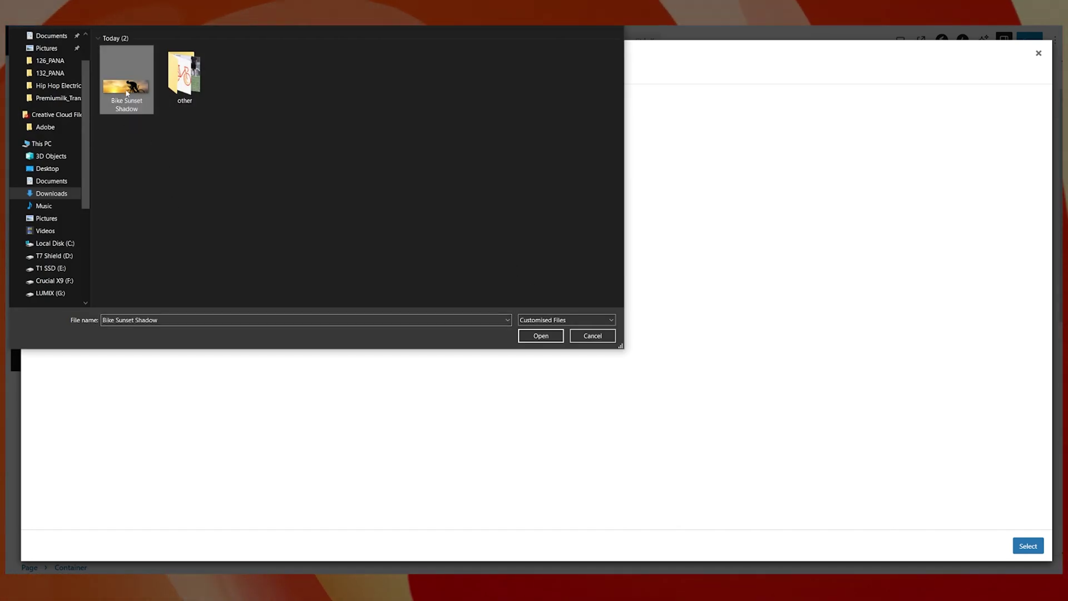
pyautogui.click(543, 337)
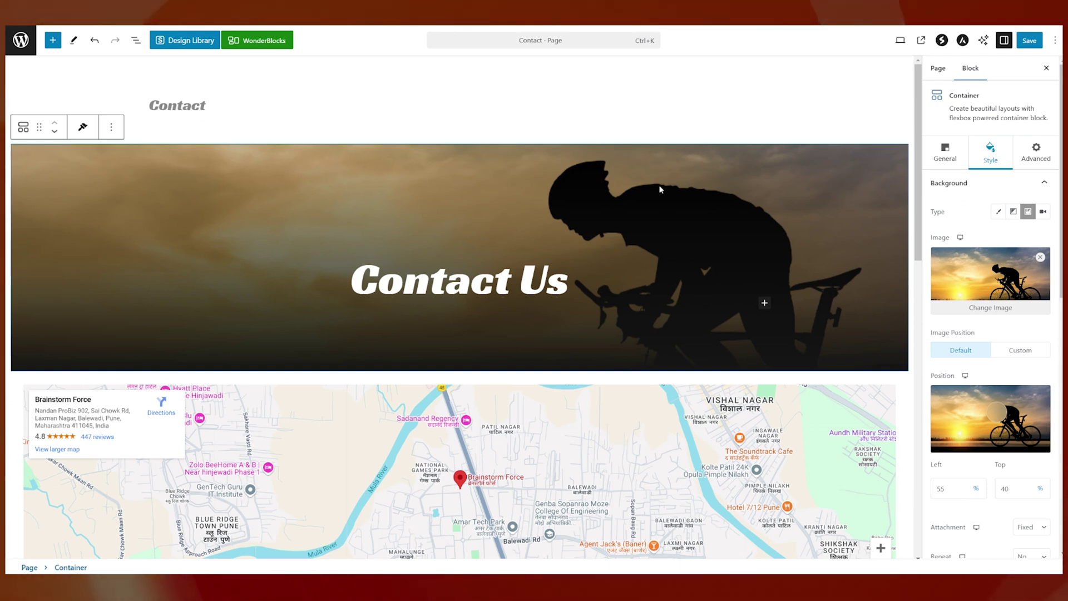
pyautogui.moveTo(996, 411)
pyautogui.mouseDown()
pyautogui.moveTo(997, 429)
pyautogui.moveTo(997, 397)
pyautogui.moveTo(989, 426)
pyautogui.mouseUp()
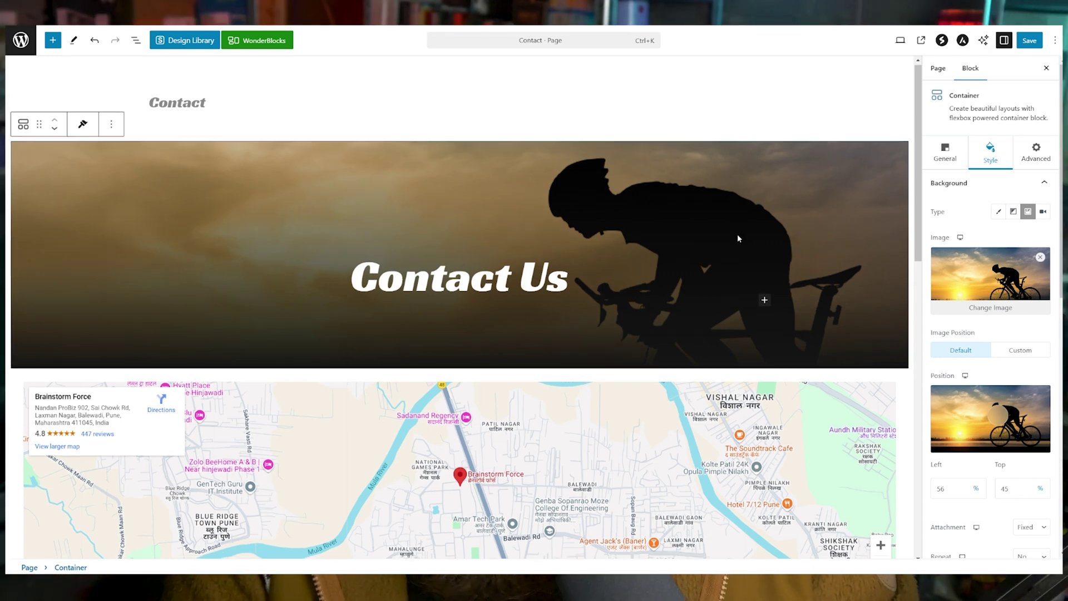
pyautogui.scroll(-10, 736, 237)
pyautogui.scroll(-2, 728, 243)
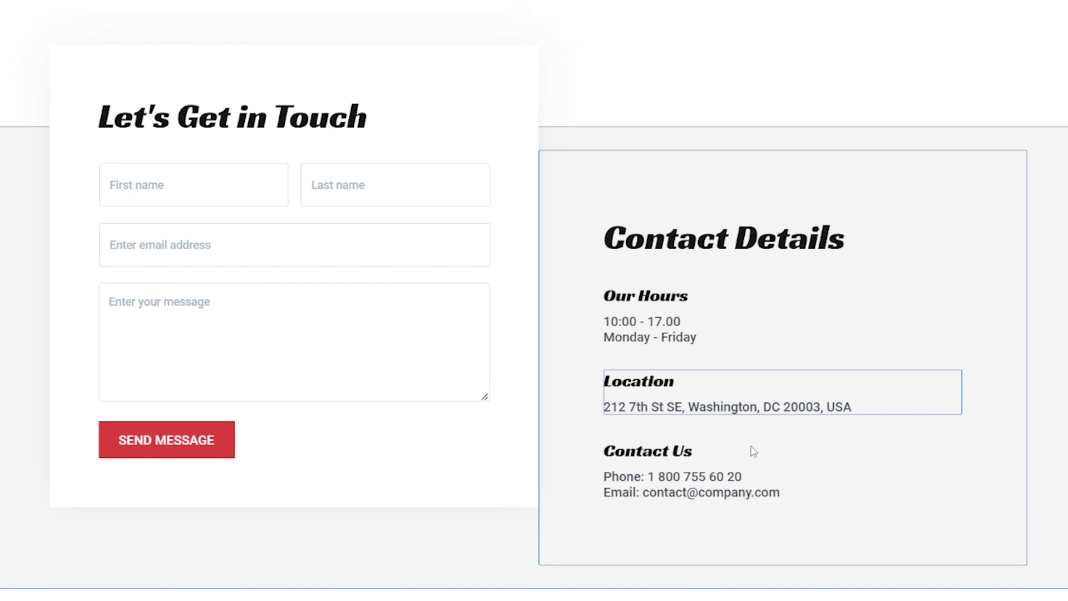
# - Rename the Location heading to 'Find Us' and change the address ending from USA to London, UK
pyautogui.click(703, 385)
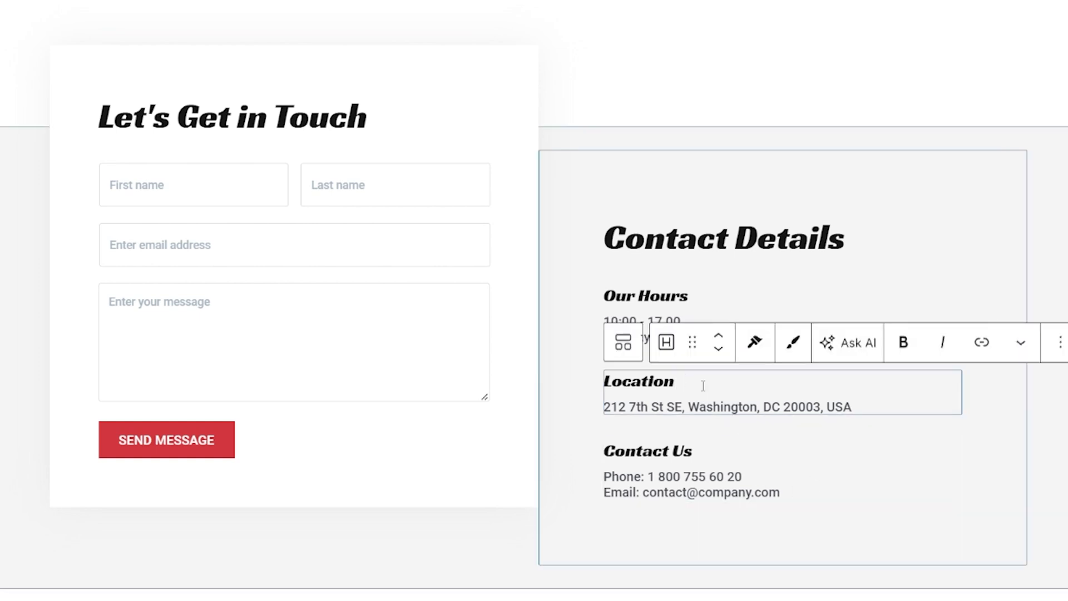
pyautogui.moveTo(674, 382); pyautogui.dragTo(622, 383)
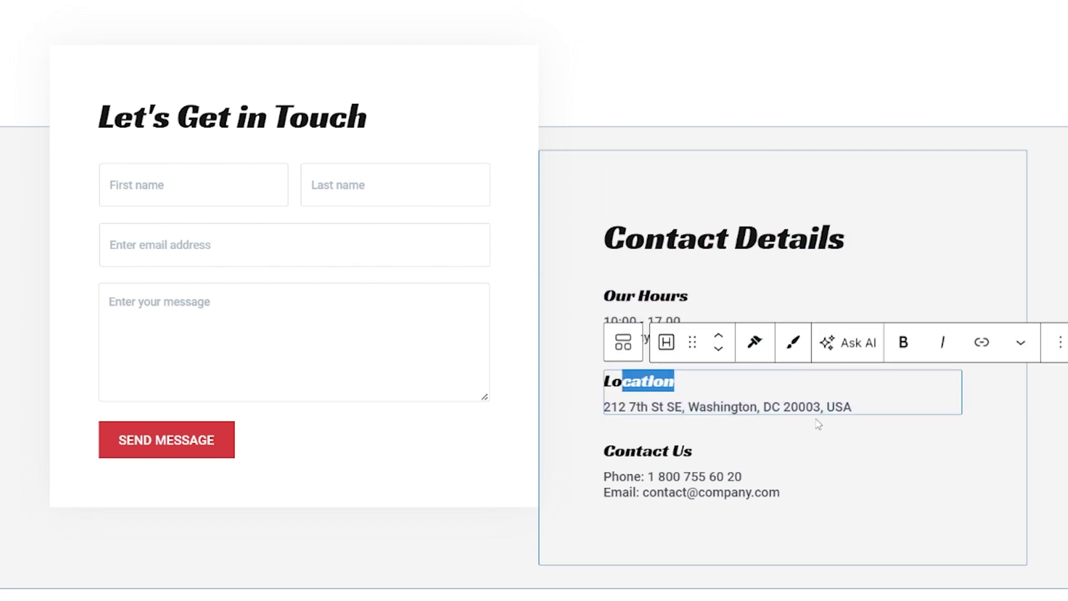
pyautogui.press('BackSpace')
pyautogui.press('BackSpace')
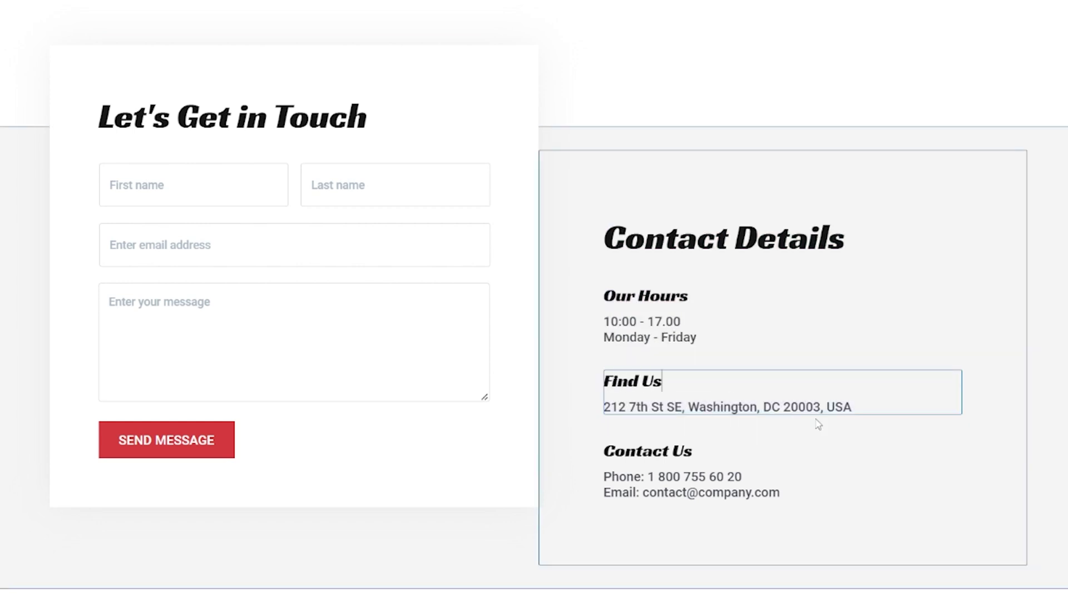
pyautogui.click(880, 405)
pyautogui.press('BackSpace')
pyautogui.press('BackSpace')
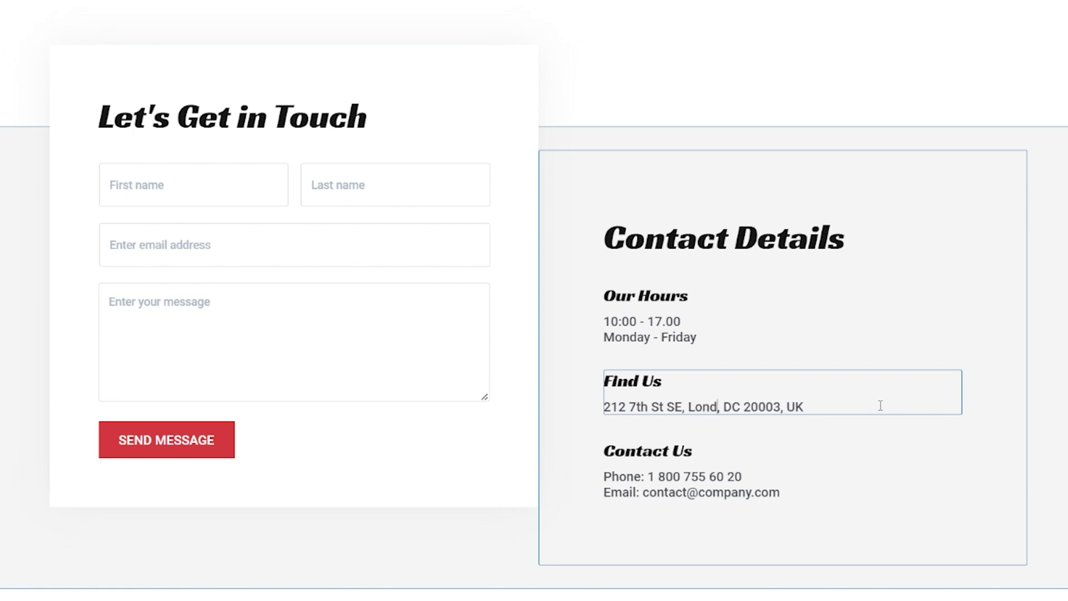
pyautogui.click(880, 406)
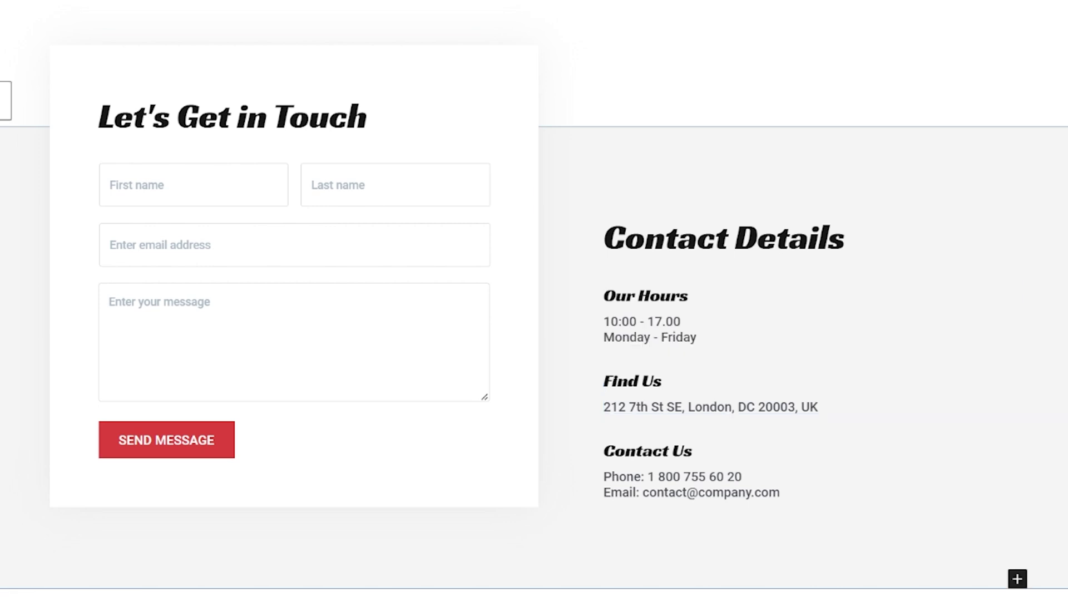
pyautogui.scroll(3, 1038, 389)
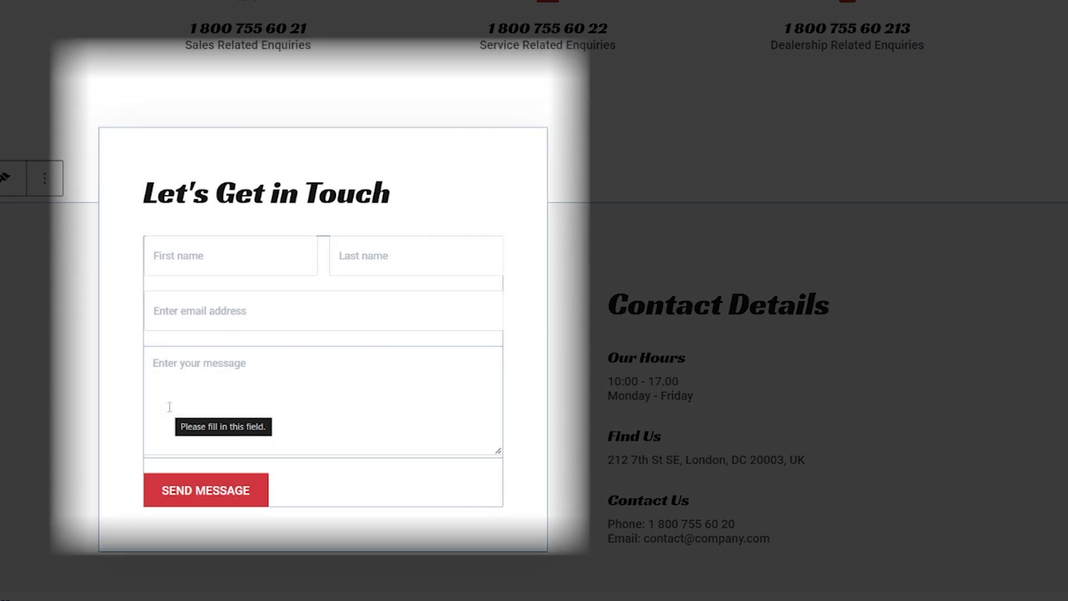
pyautogui.scroll(-2, 169, 406)
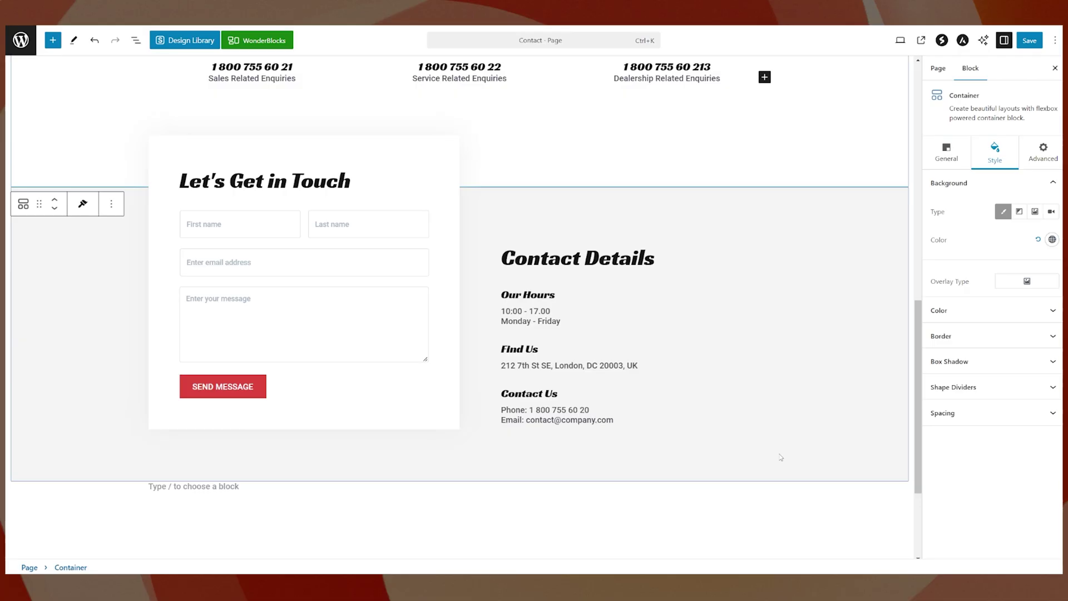
pyautogui.scroll(10, 1009, 473)
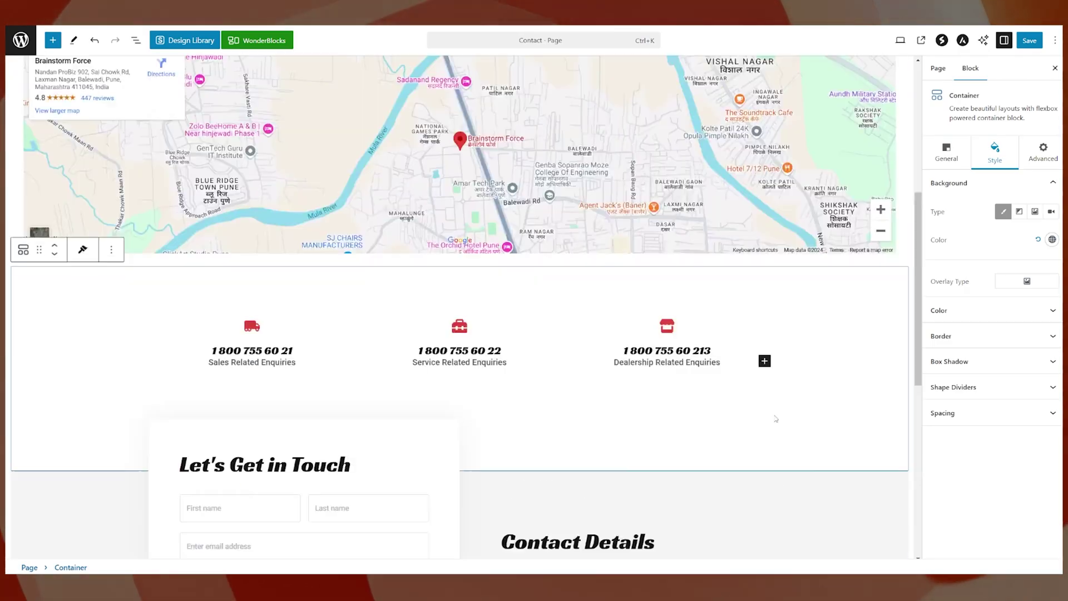
pyautogui.click(1029, 41)
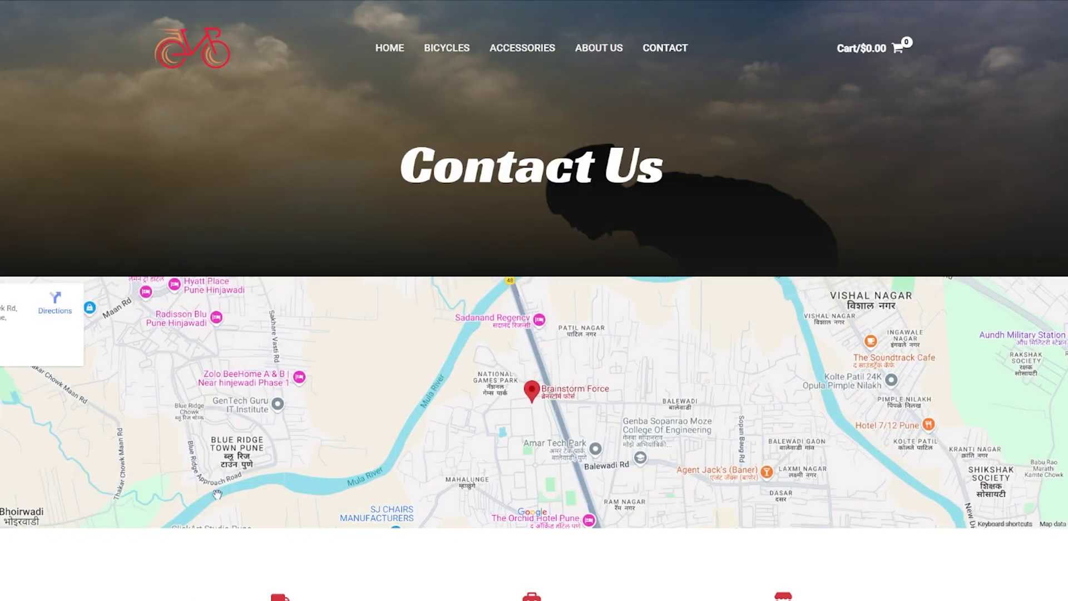
# - Scroll the live Contact page to check the saved sunset cyclist banner
pyautogui.scroll(-3, 656, 425)
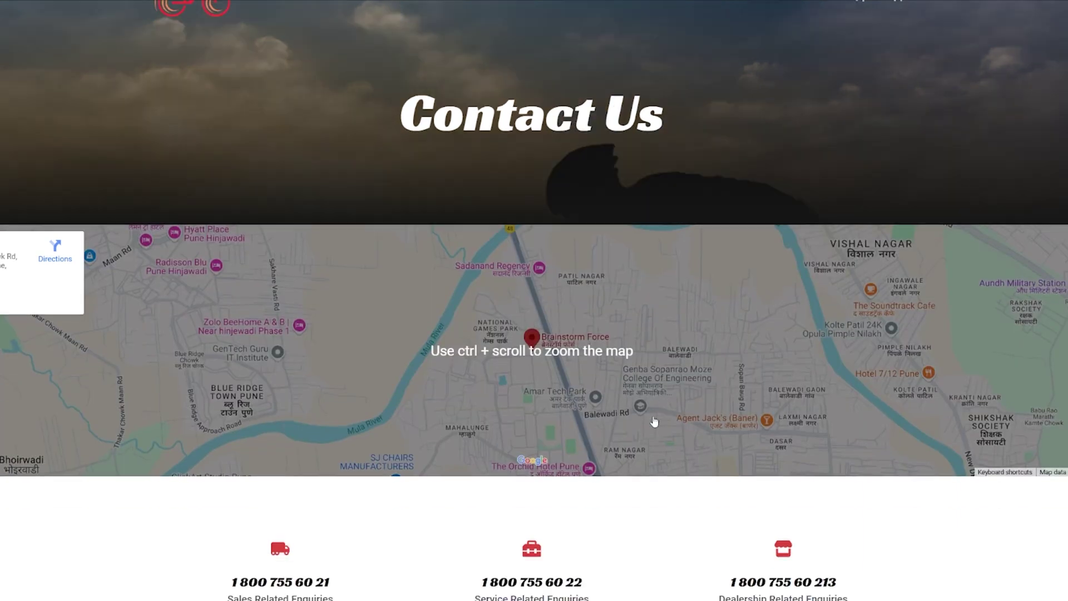
pyautogui.scroll(3, 655, 422)
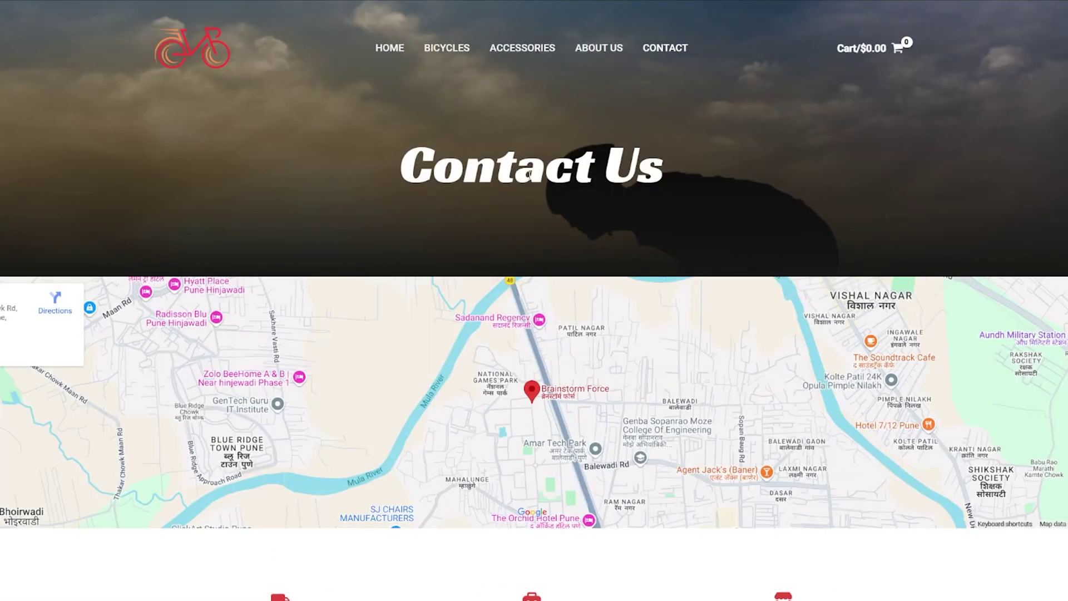
pyautogui.scroll(-10, 653, 365)
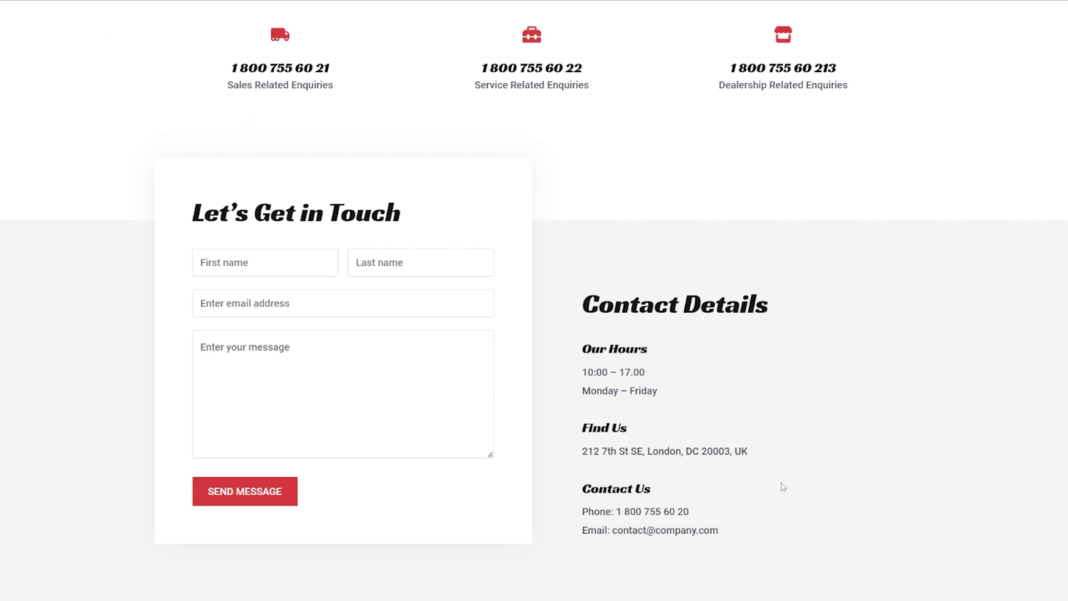
pyautogui.scroll(10, 767, 488)
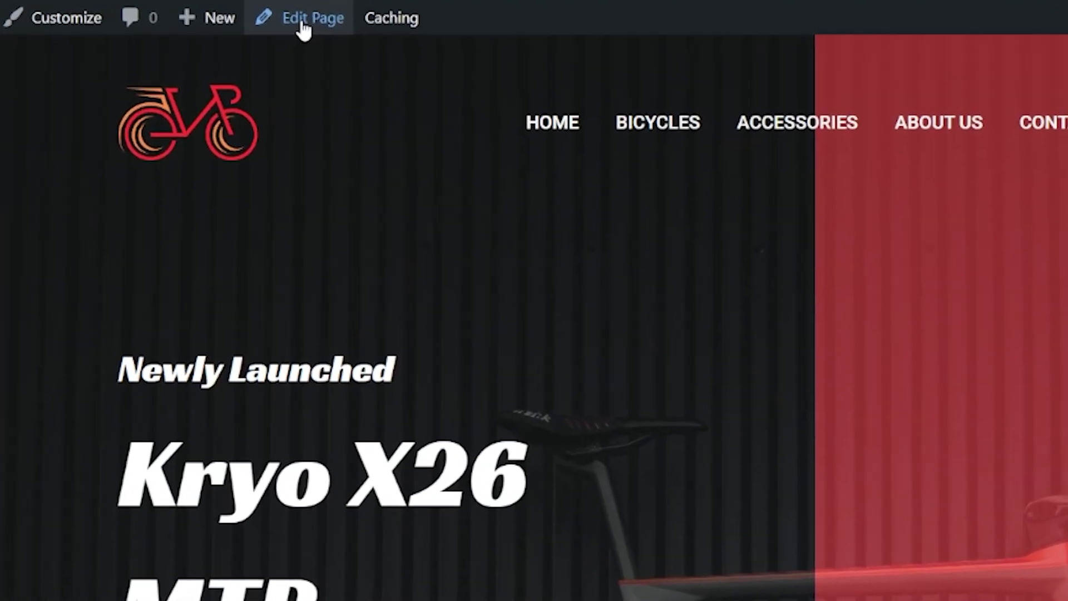
# - Inspect the Home page's Mountain Bikes list item and the hero Buy now button settings in the editor
pyautogui.click(303, 25)
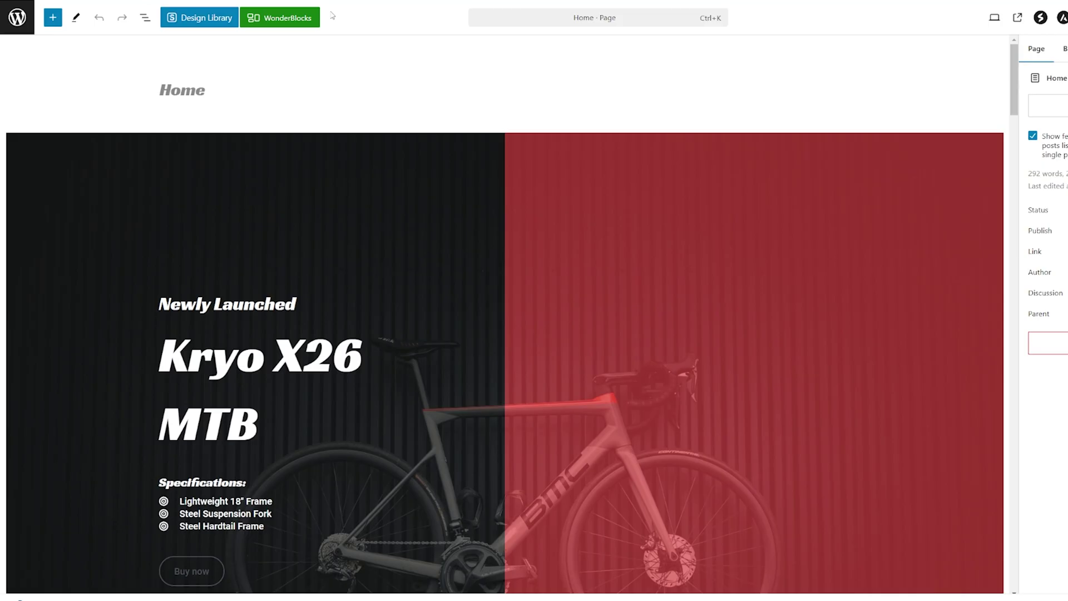
pyautogui.scroll(-10, 437, 249)
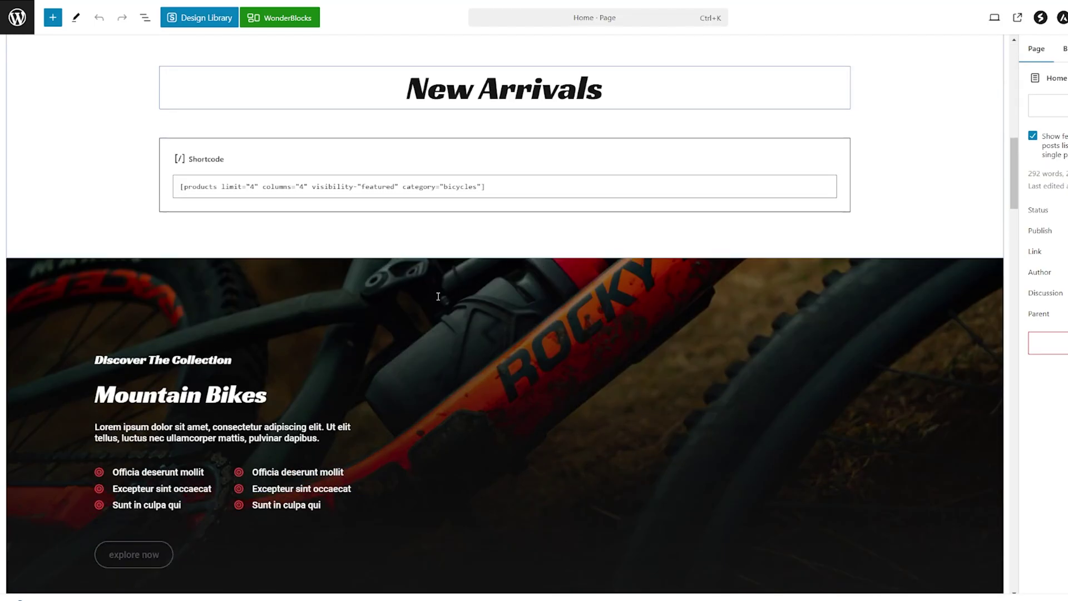
pyautogui.scroll(-5, 440, 300)
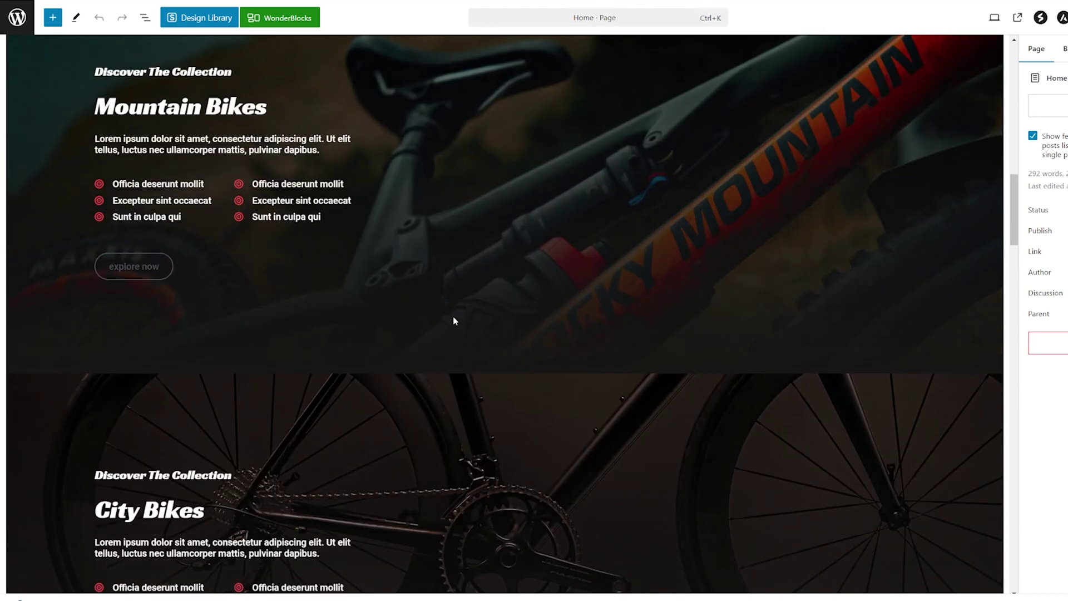
pyautogui.click(327, 204)
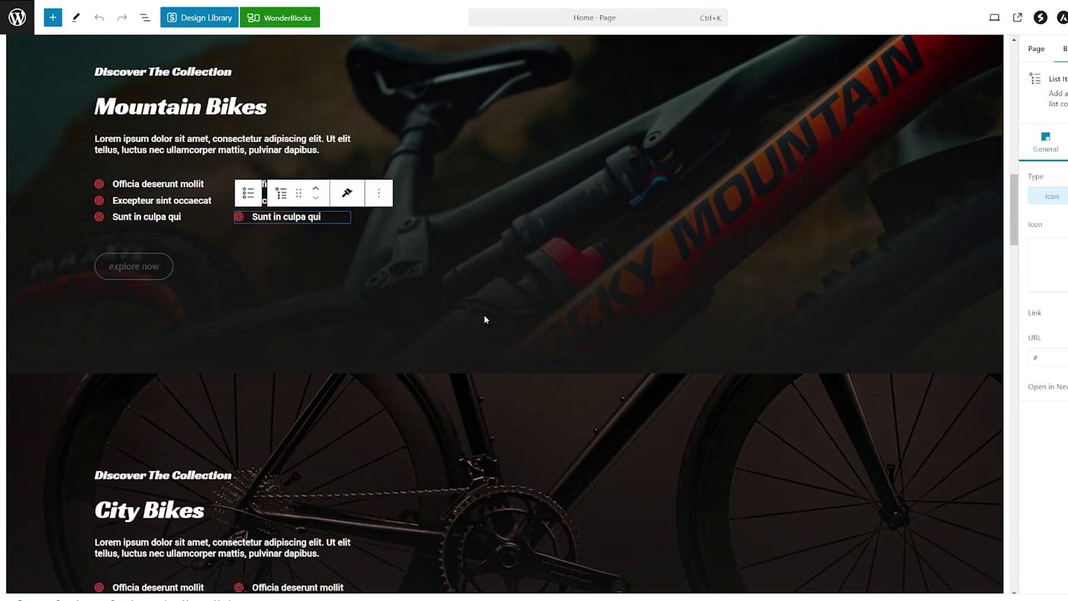
pyautogui.scroll(-6, 484, 319)
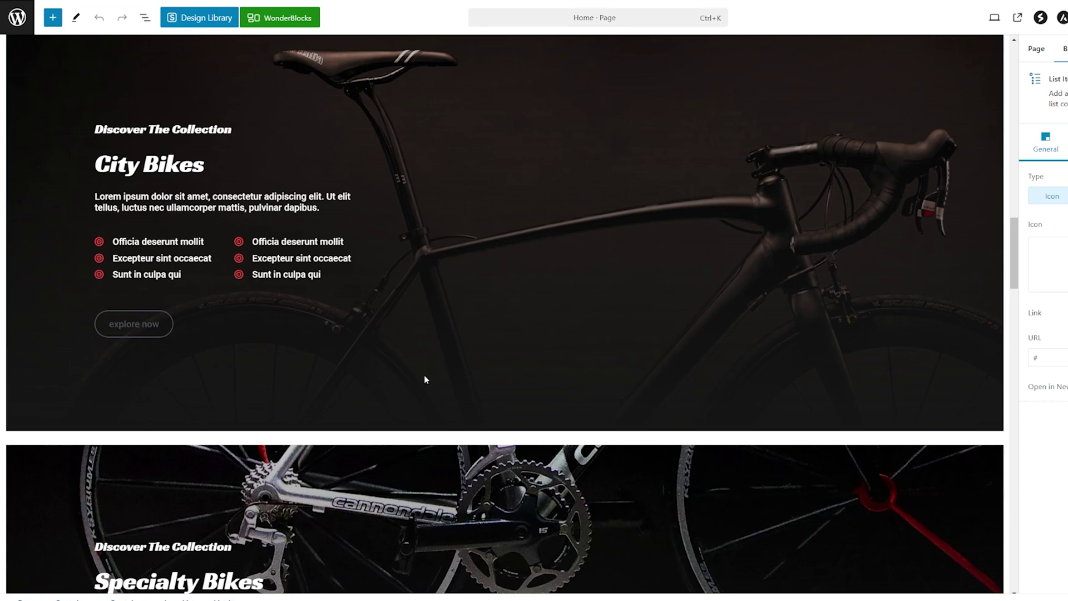
pyautogui.scroll(20, 424, 375)
pyautogui.scroll(2, 290, 393)
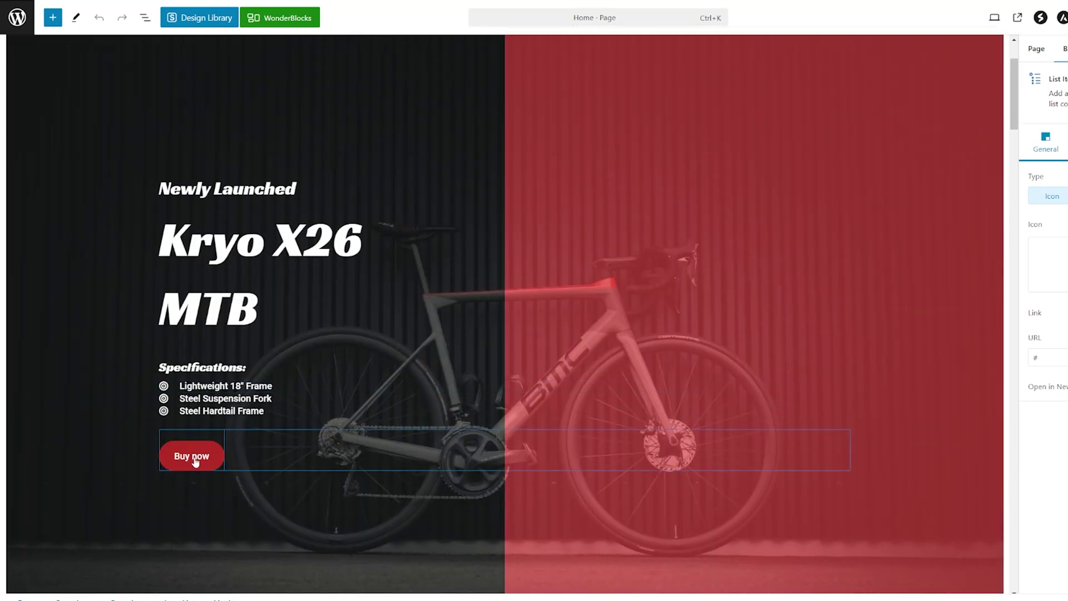
pyautogui.click(192, 456)
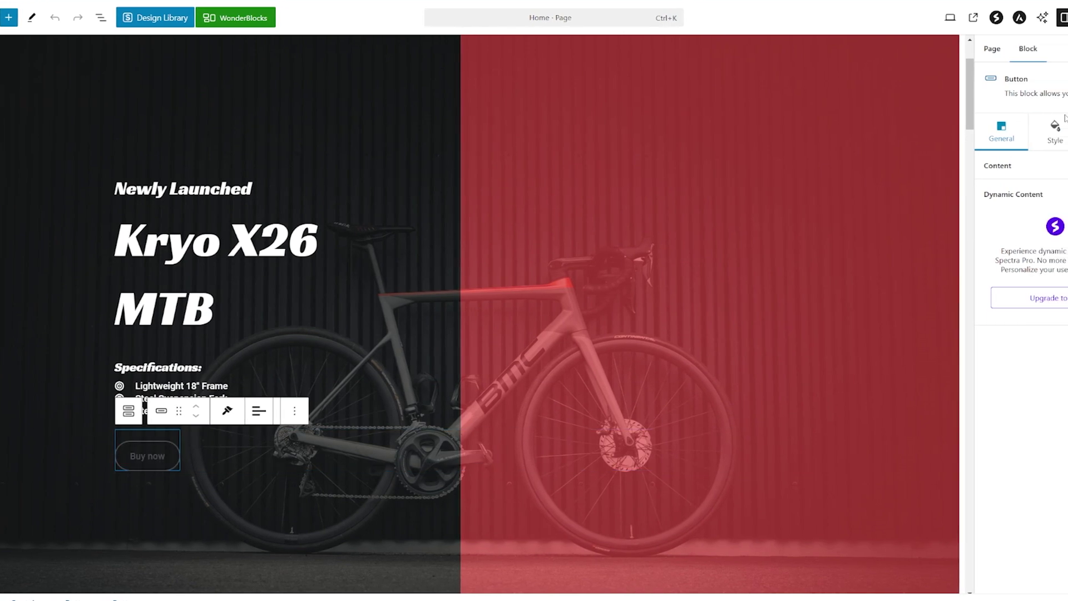
pyautogui.click(1046, 166)
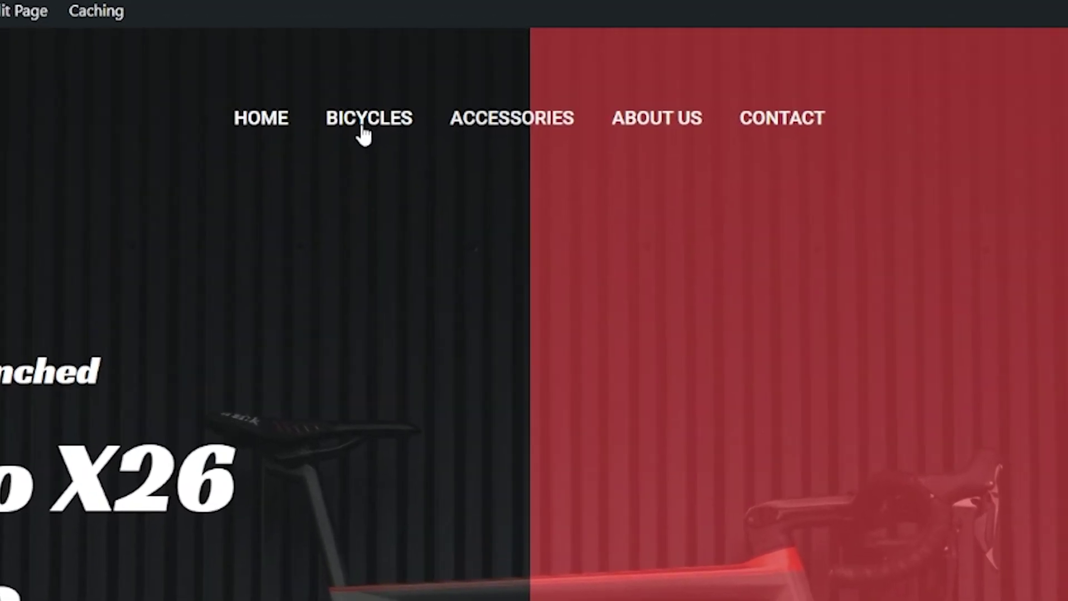
# - Open Kryo X26 MTB – Model X from the Bicycles category and copy its product URL
pyautogui.click(363, 128)
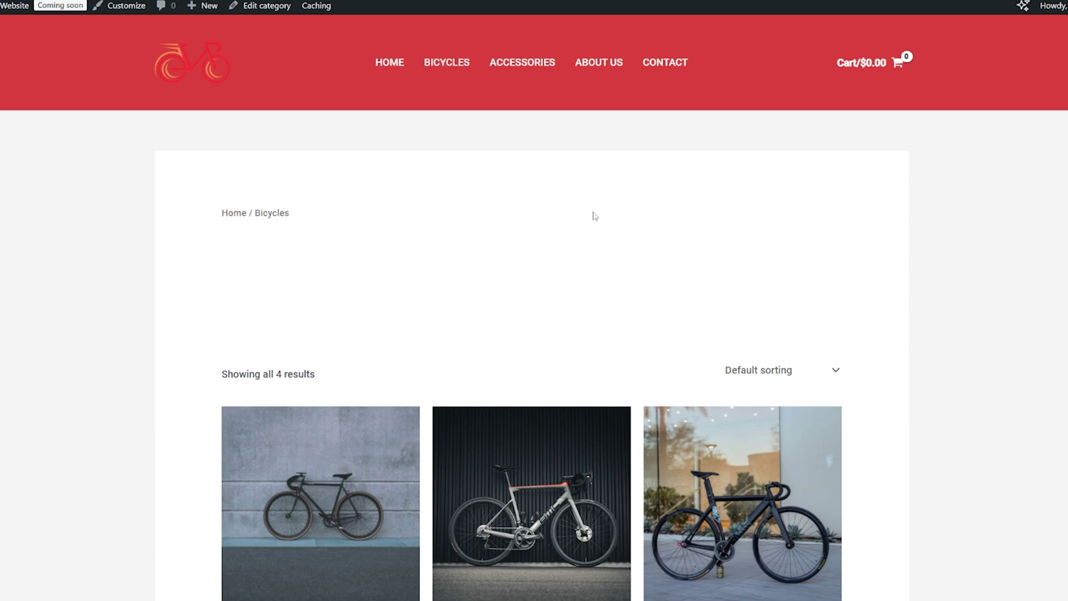
pyautogui.scroll(-5, 600, 223)
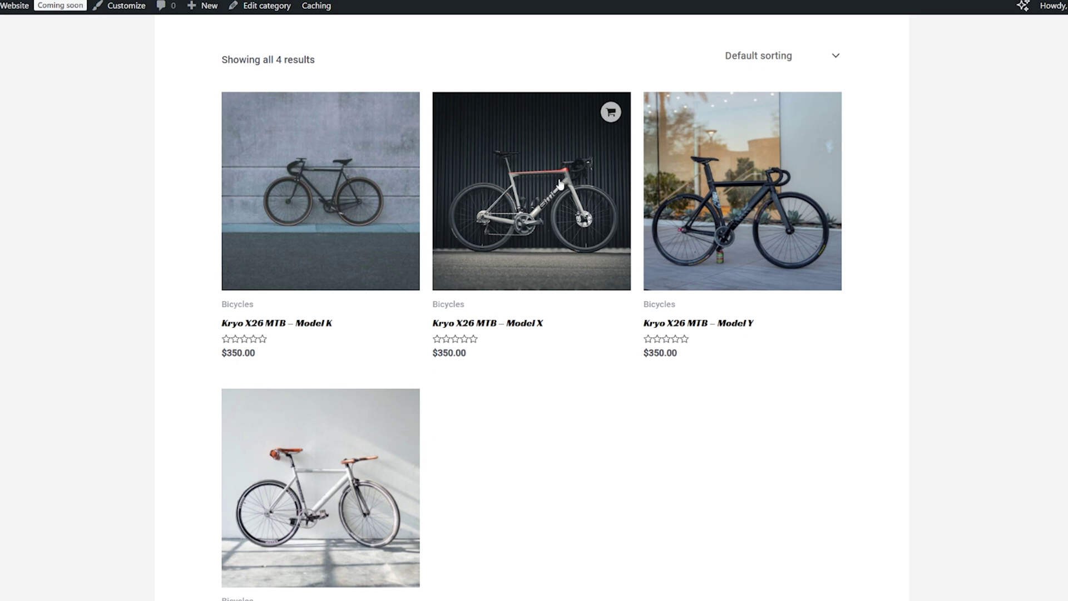
pyautogui.click(538, 224)
pyautogui.scroll(-1, 538, 224)
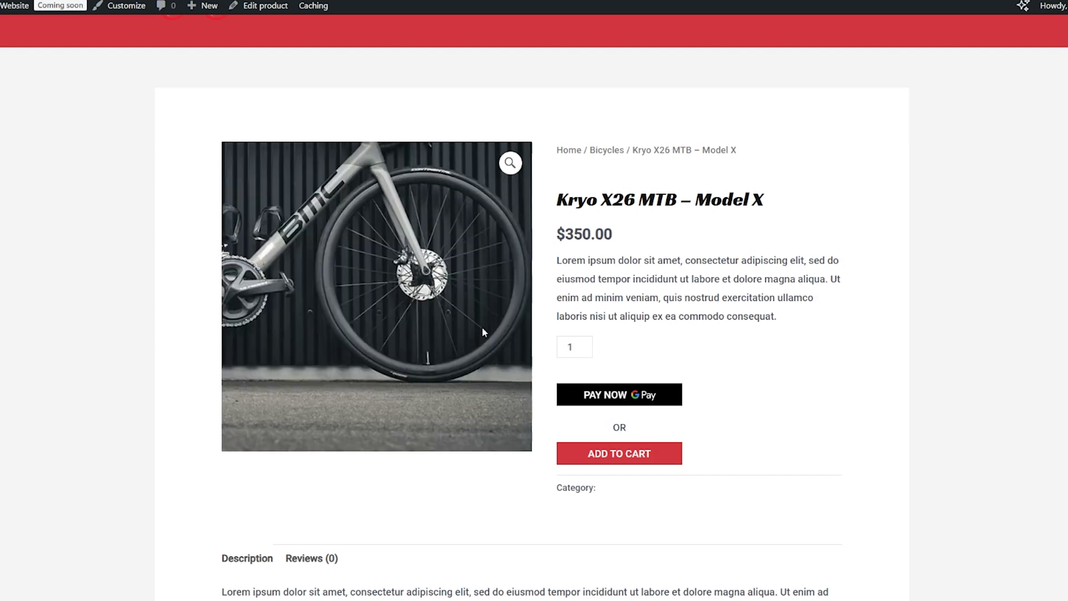
pyautogui.scroll(1, 404, 116)
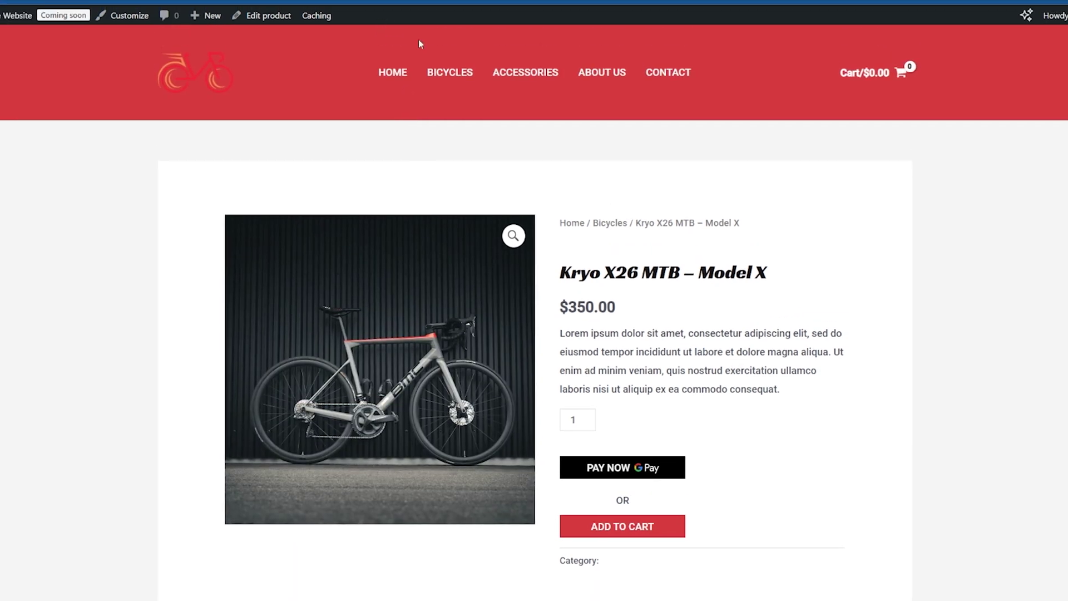
pyautogui.click(346, 0)
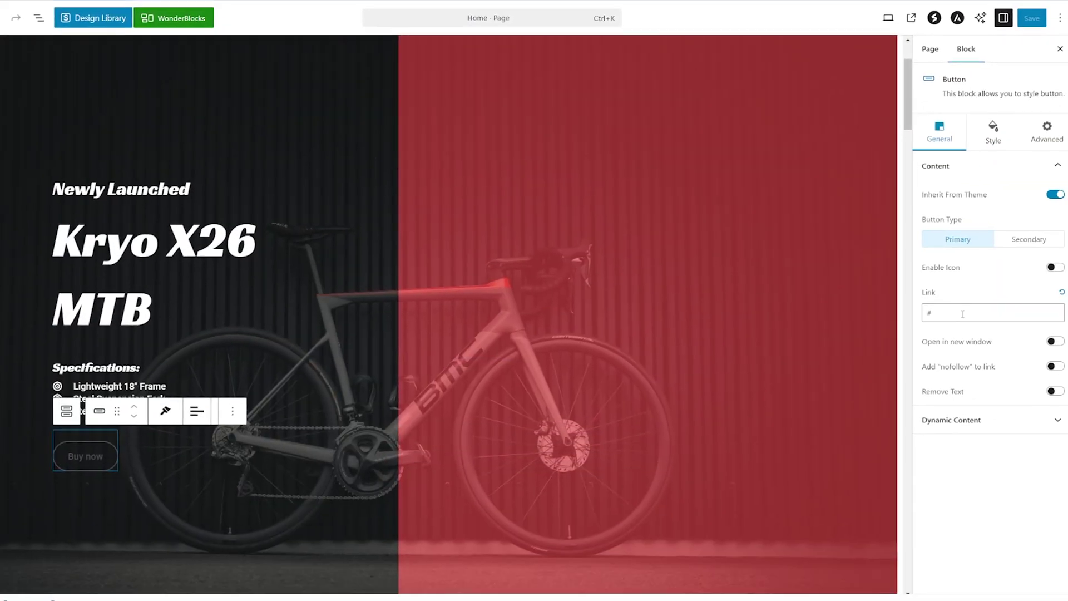
# - Set the hero Buy now button's link to the Model X product URL and save the Home page
pyautogui.click(963, 312)
pyautogui.hotkey('ctrl', 'v')
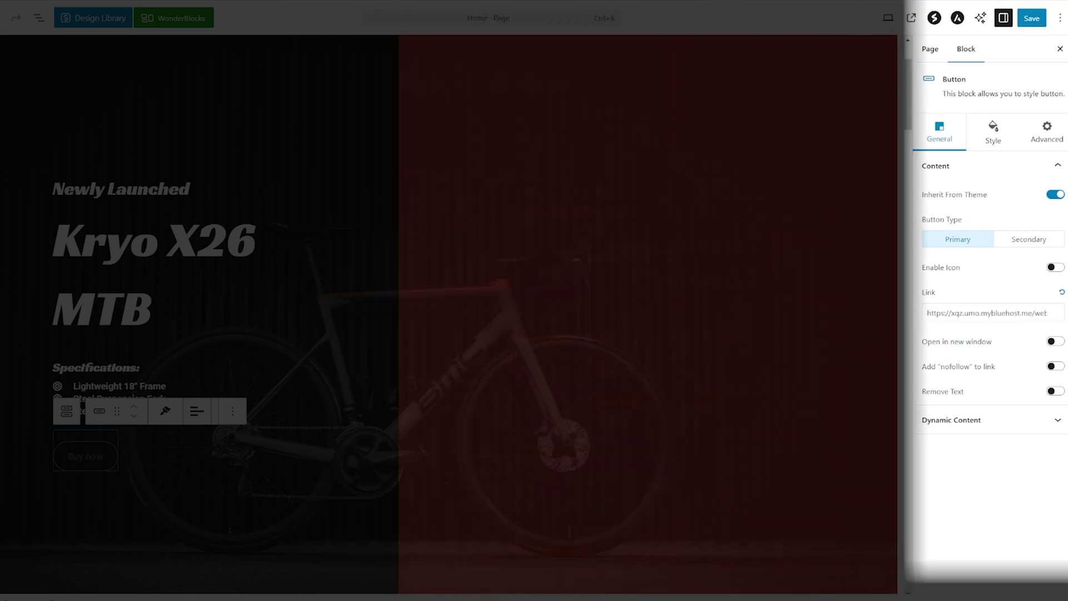
pyautogui.click(1032, 19)
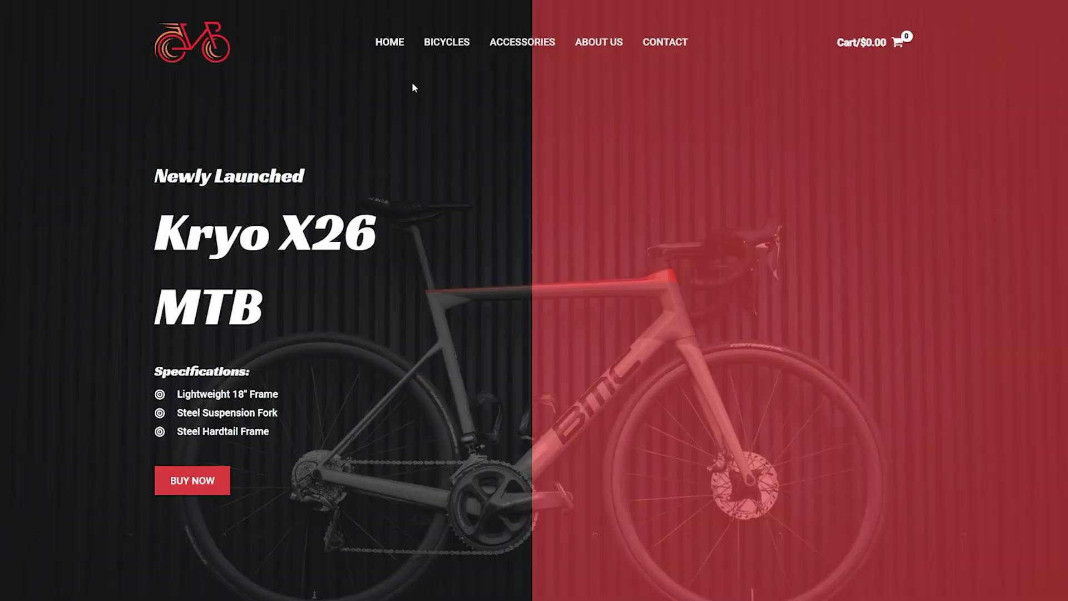
# - Test the live Buy now button to confirm it reaches the Model X product page
pyautogui.click(192, 481)
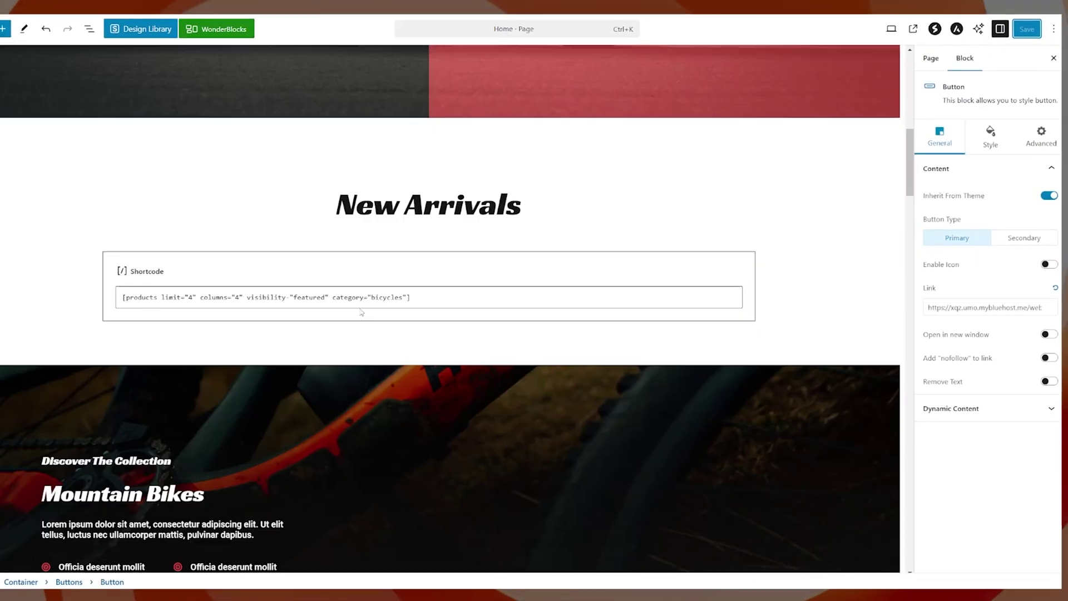
pyautogui.scroll(-3, 379, 305)
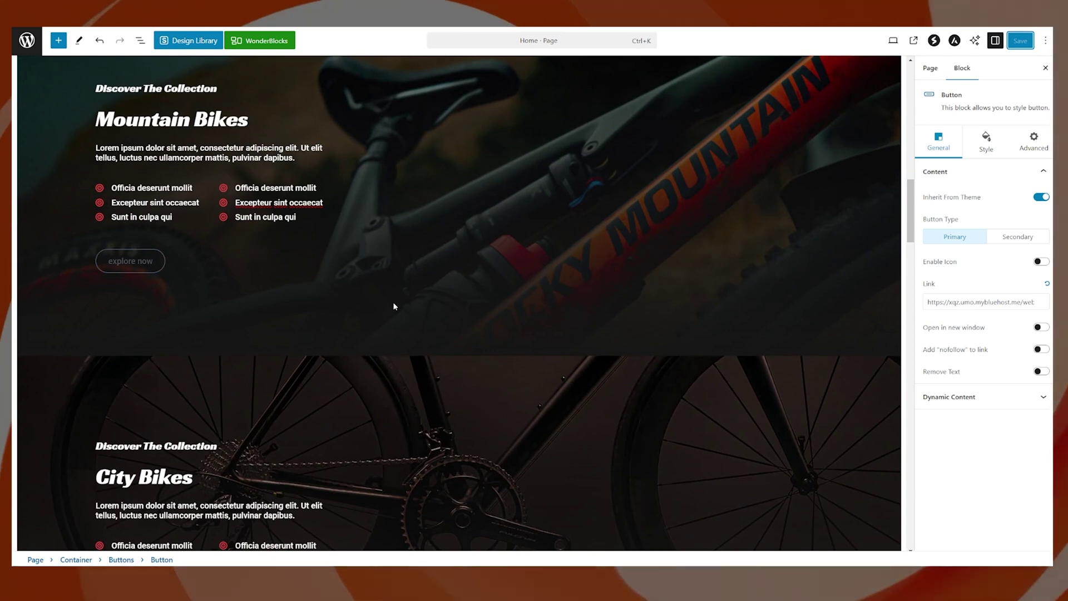
# - Link the Mountain Bikes Explore now button to the Bicycles category URL and save the Home page
pyautogui.scroll(2, 393, 309)
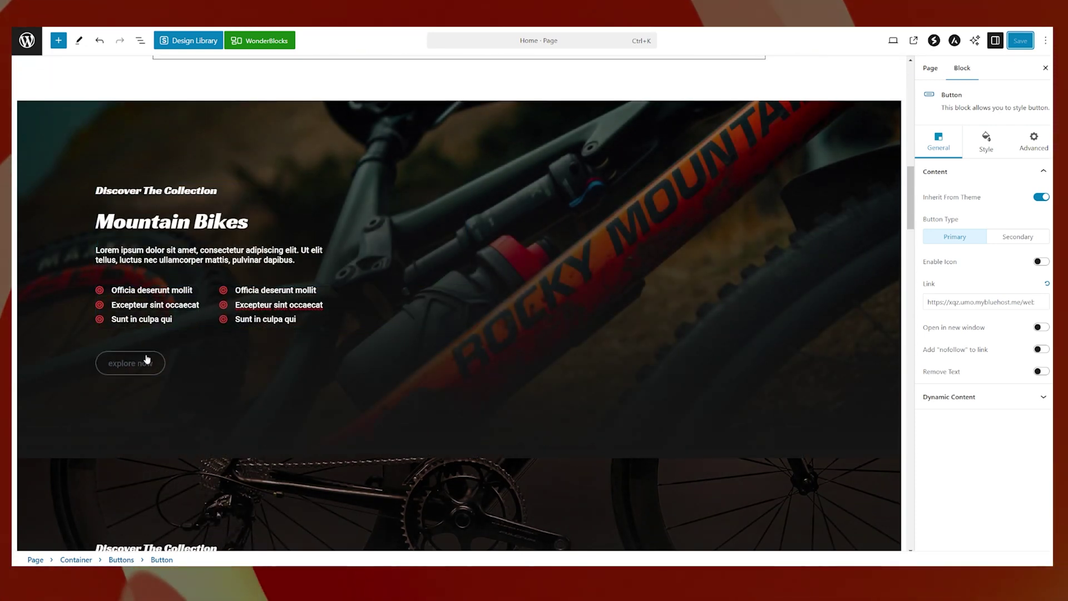
pyautogui.click(135, 370)
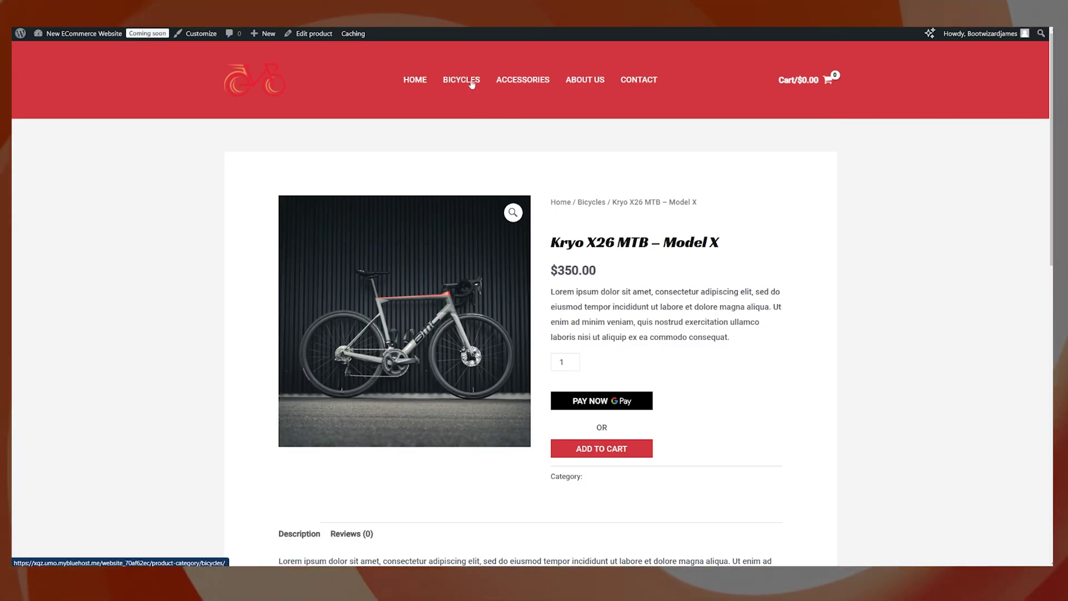
pyautogui.click(472, 83)
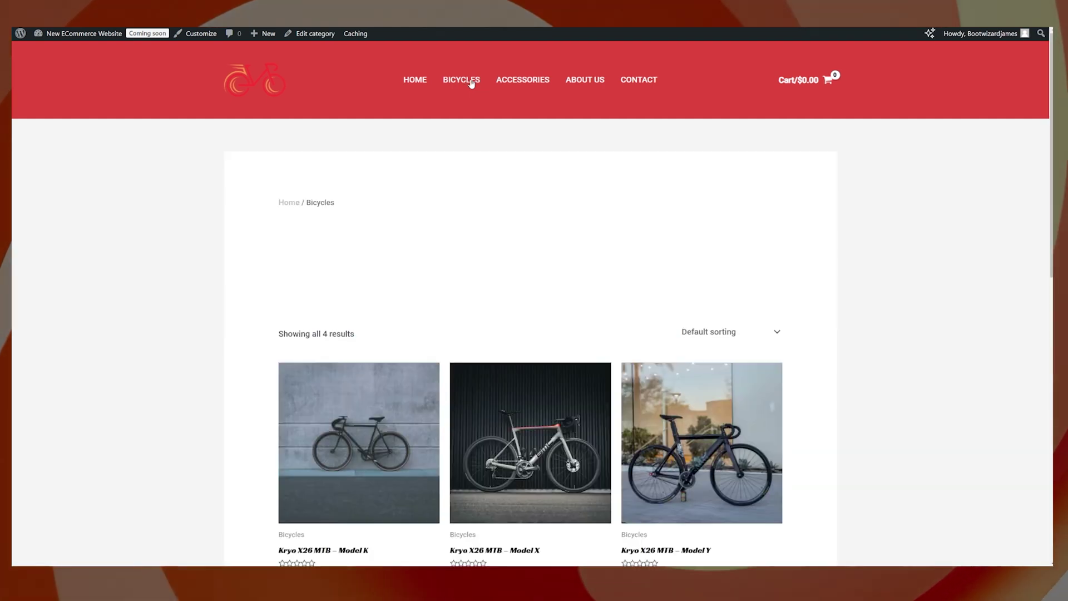
pyautogui.scroll(-2, 488, 222)
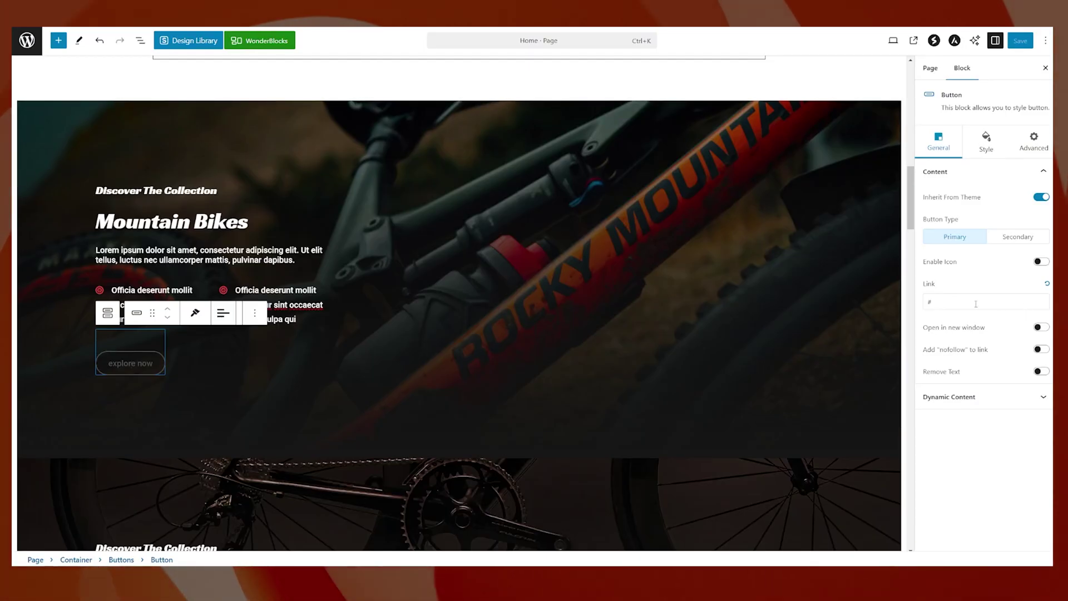
pyautogui.hotkey('ctrl', 'v')
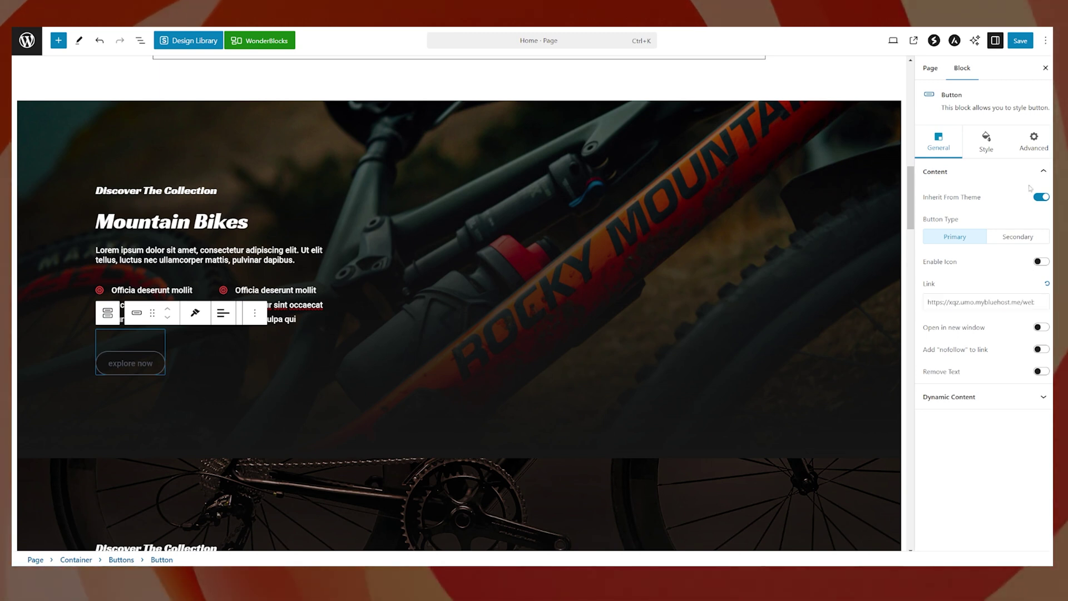
pyautogui.click(1017, 48)
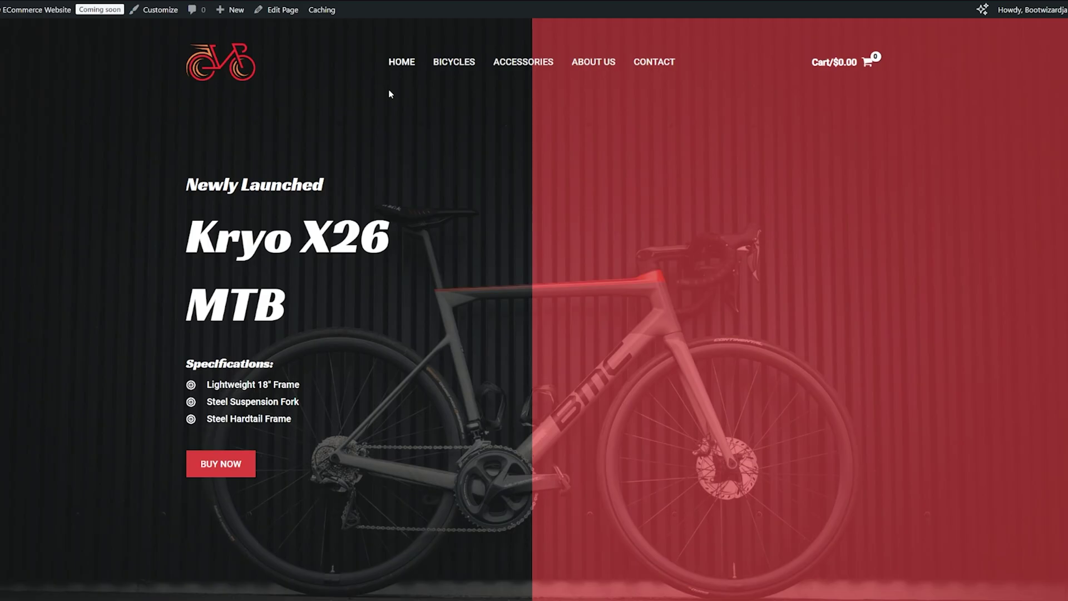
pyautogui.scroll(-20, 386, 111)
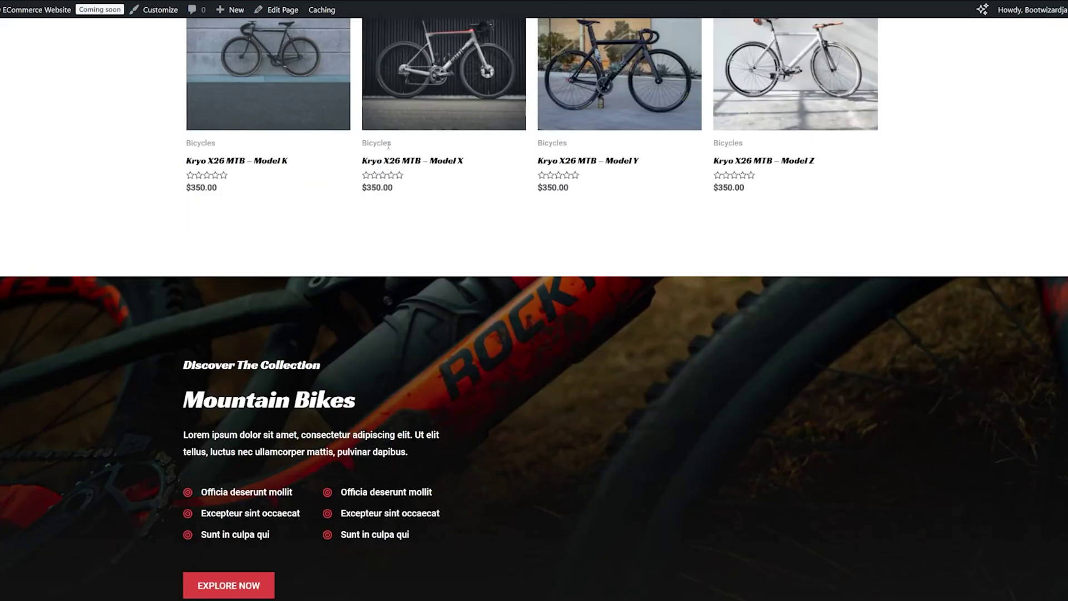
# - Confirm on the live homepage that Mountain Bikes Explore Now opens the Bicycles category page
pyautogui.scroll(1, 309, 272)
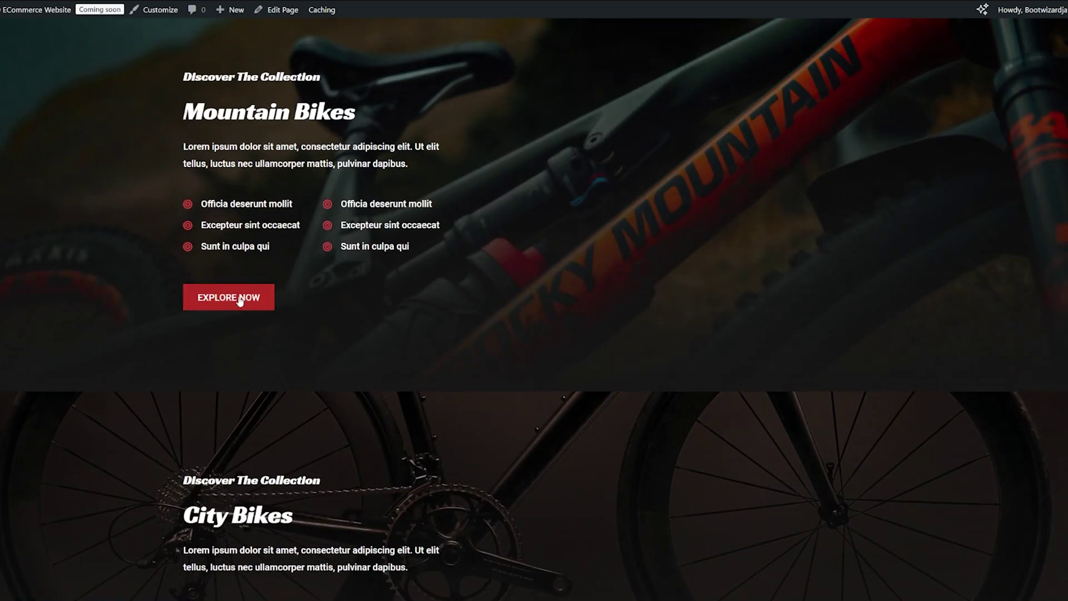
pyautogui.click(240, 300)
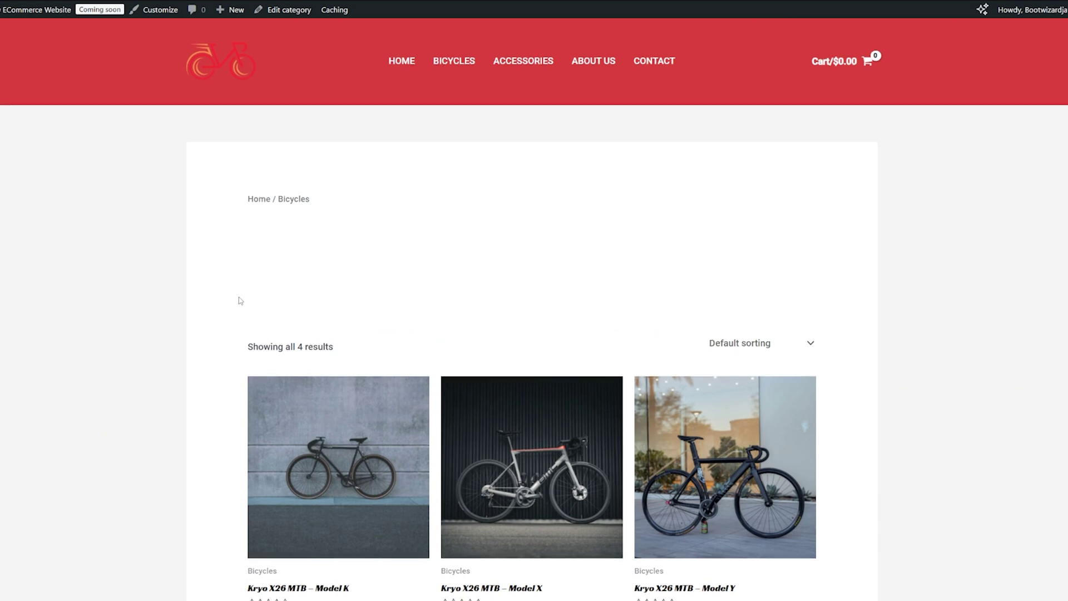
pyautogui.scroll(-5, 239, 300)
pyautogui.scroll(1, 231, 331)
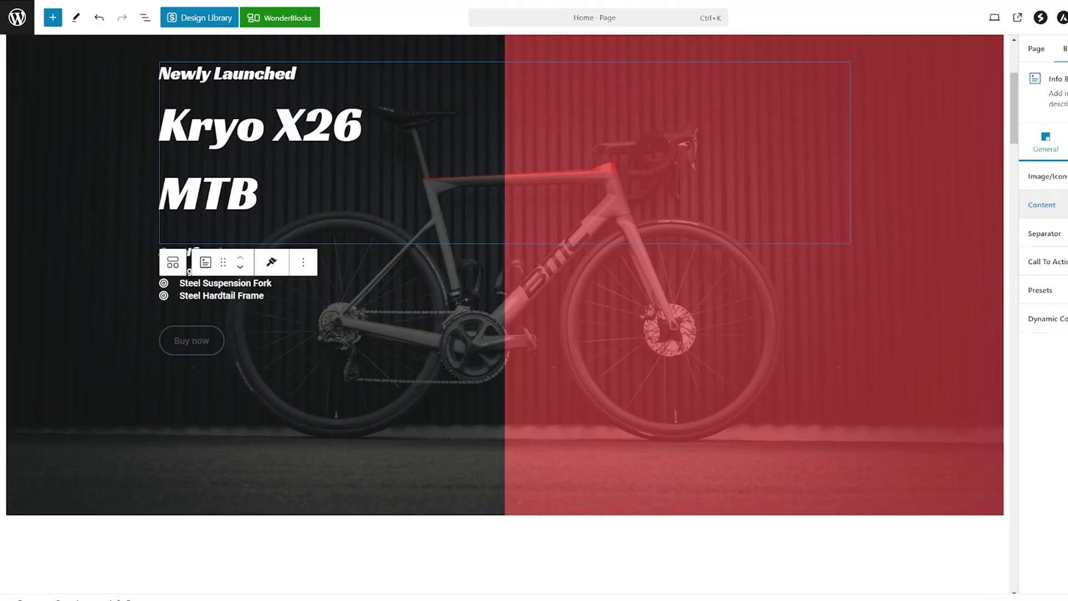
pyautogui.scroll(-5, 533, 436)
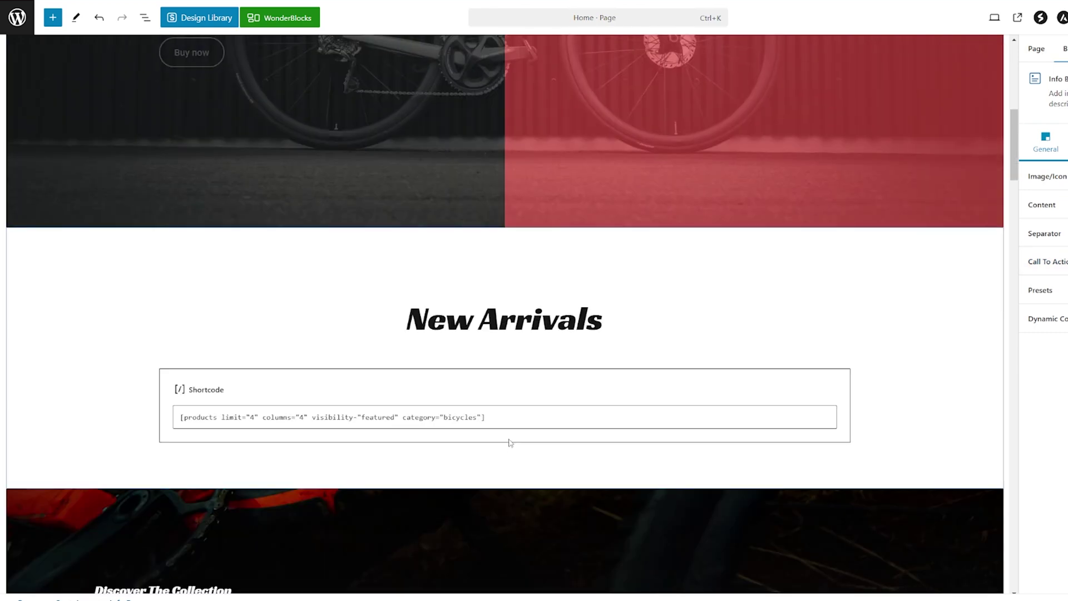
pyautogui.scroll(-8, 510, 442)
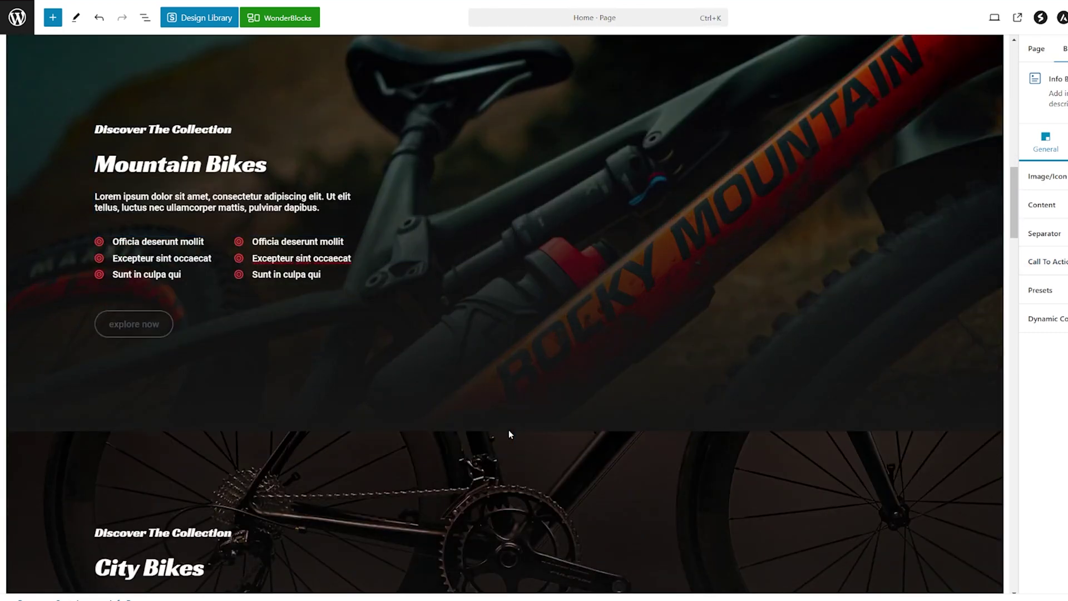
pyautogui.scroll(-2, 508, 430)
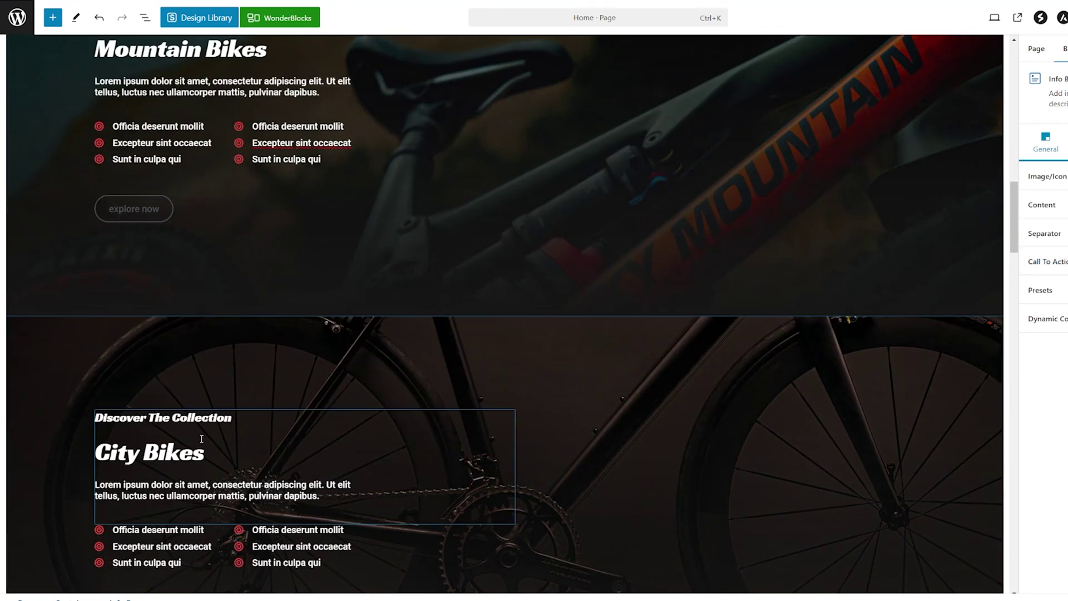
pyautogui.scroll(-3, 217, 445)
pyautogui.scroll(-7, 419, 488)
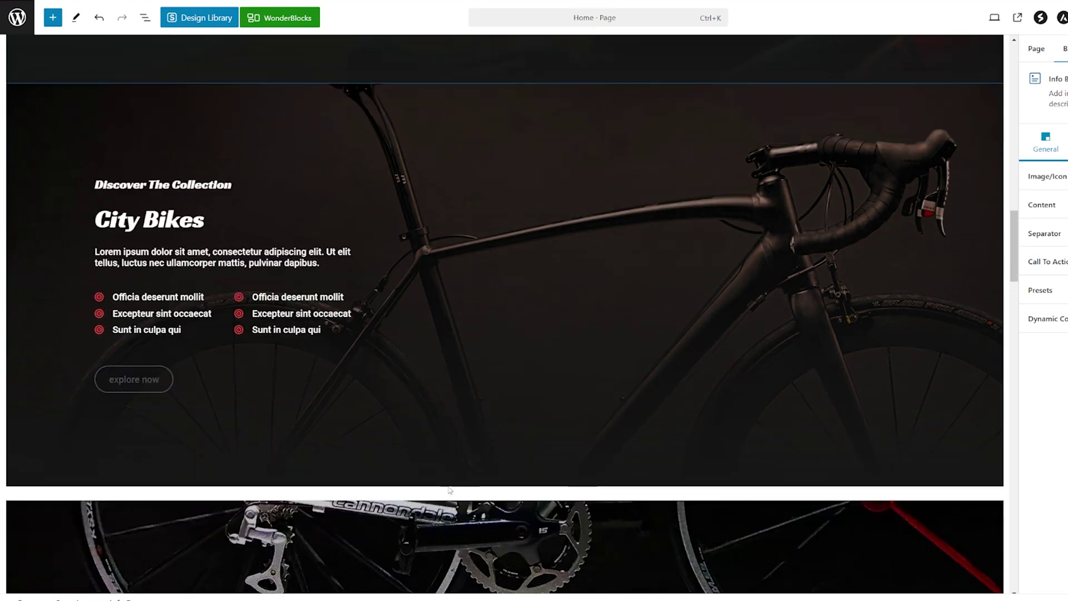
pyautogui.scroll(-10, 642, 423)
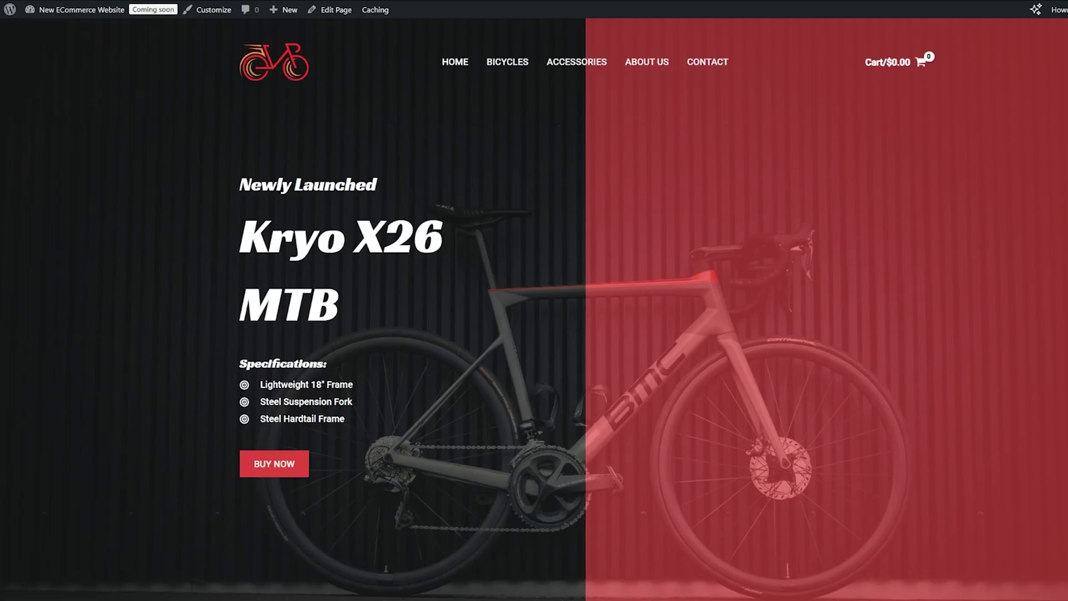
# - Go to the Bicycles category page from the live site's menu
pyautogui.click(515, 65)
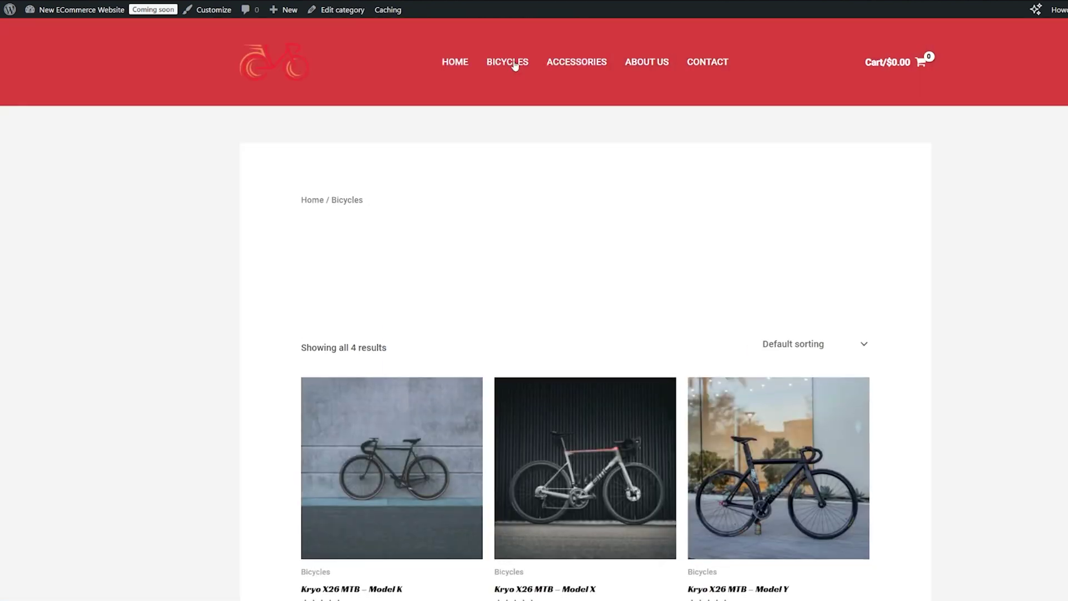
pyautogui.scroll(-3, 638, 215)
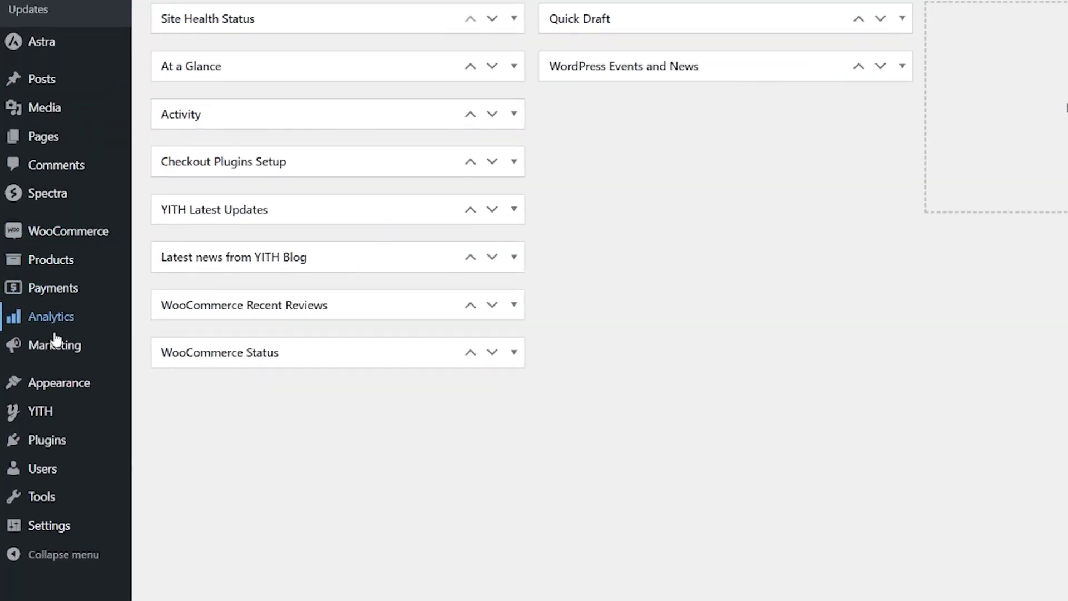
# - Open Kryo X26 MTB – Model X for editing from the All Products list
pyautogui.moveTo(51, 268)
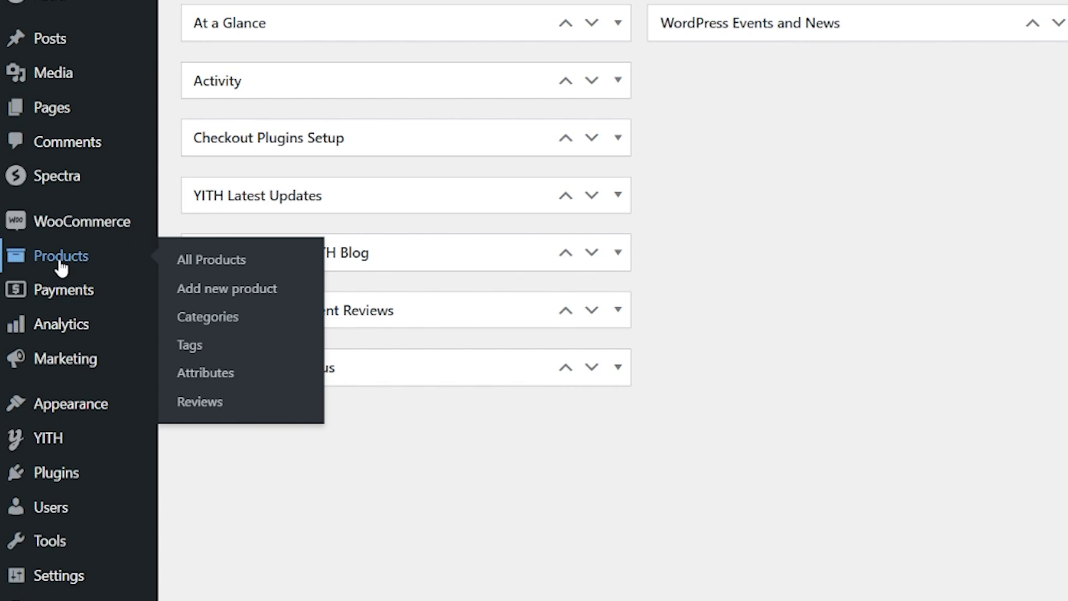
pyautogui.click(60, 261)
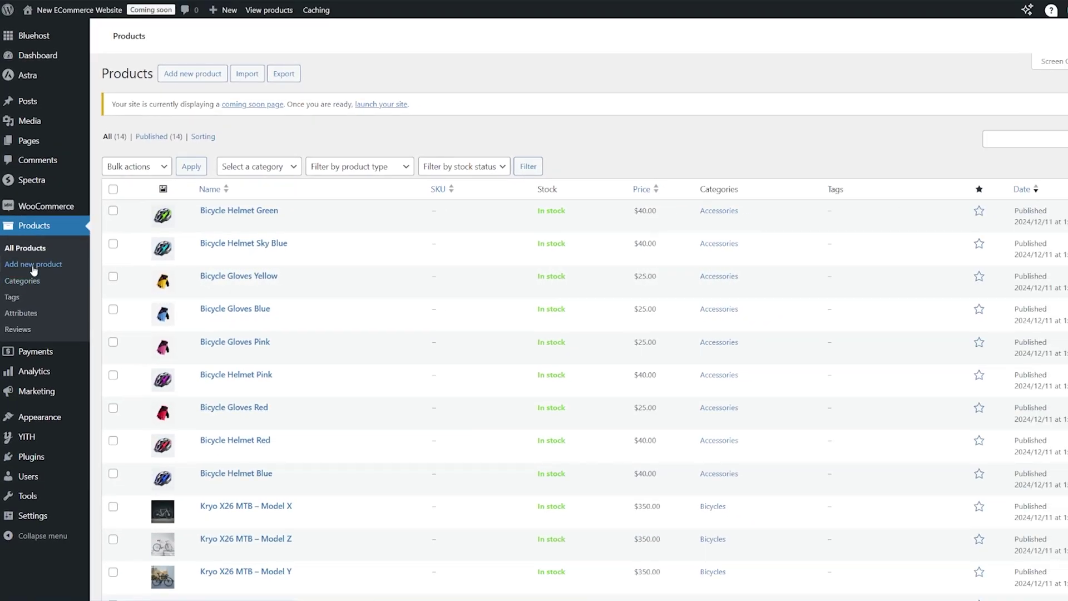
pyautogui.scroll(-3, 398, 281)
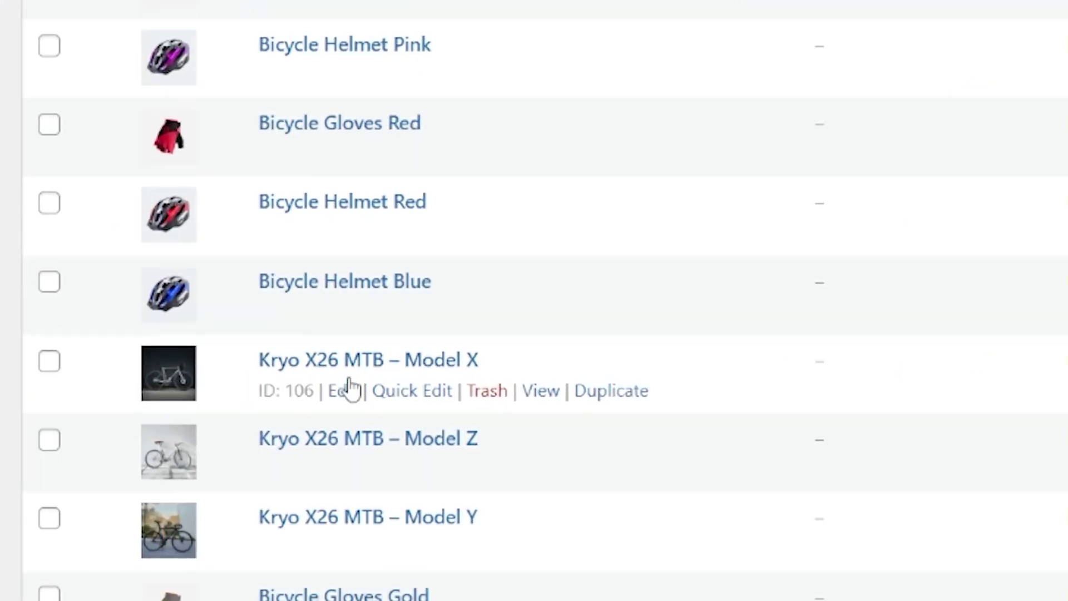
pyautogui.click(348, 400)
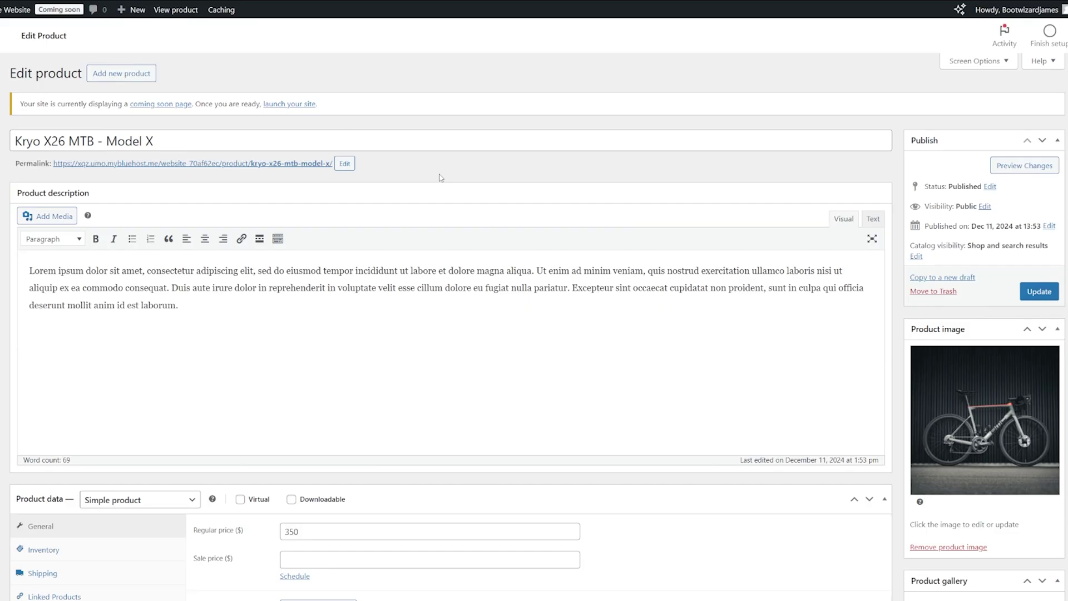
# - Review the Model X product's description paragraph and title text
pyautogui.scroll(-10, 441, 178)
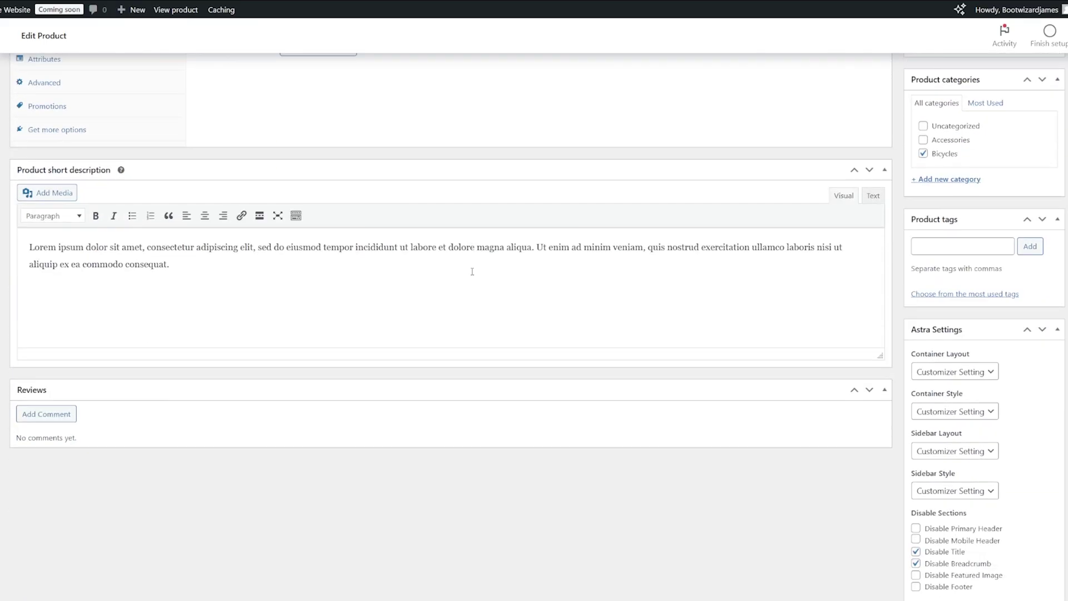
pyautogui.scroll(-1, 472, 272)
pyautogui.scroll(8, 470, 272)
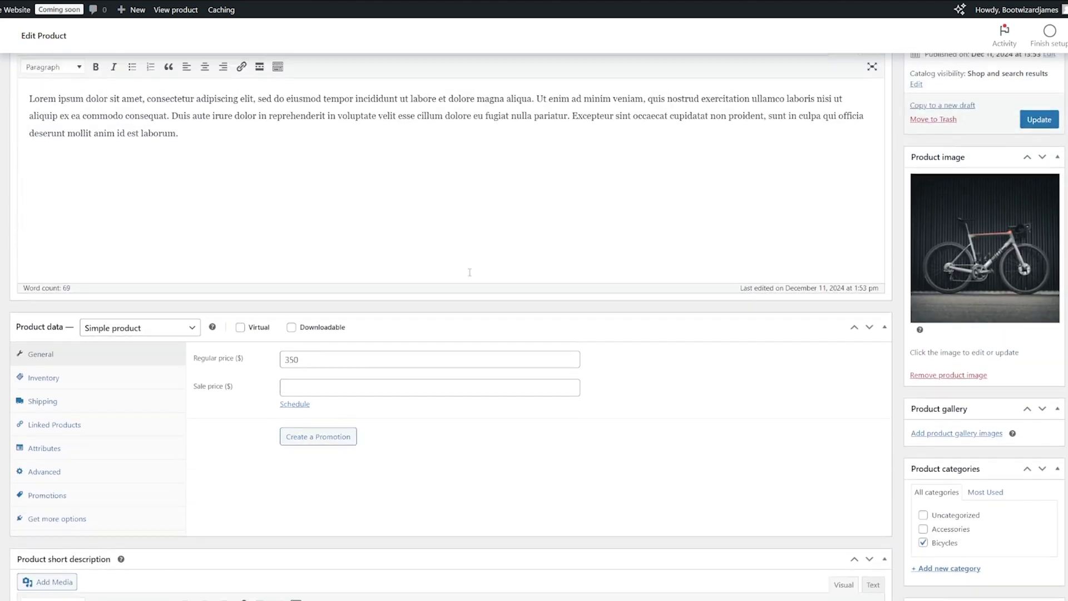
pyautogui.scroll(3, 469, 272)
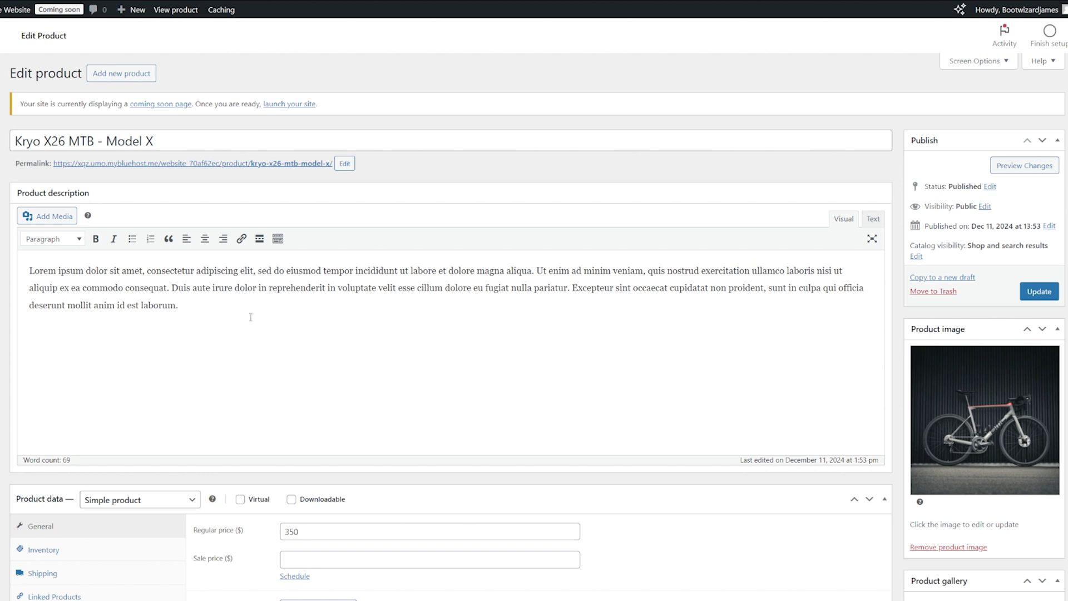
pyautogui.moveTo(200, 304); pyautogui.dragTo(29, 271)
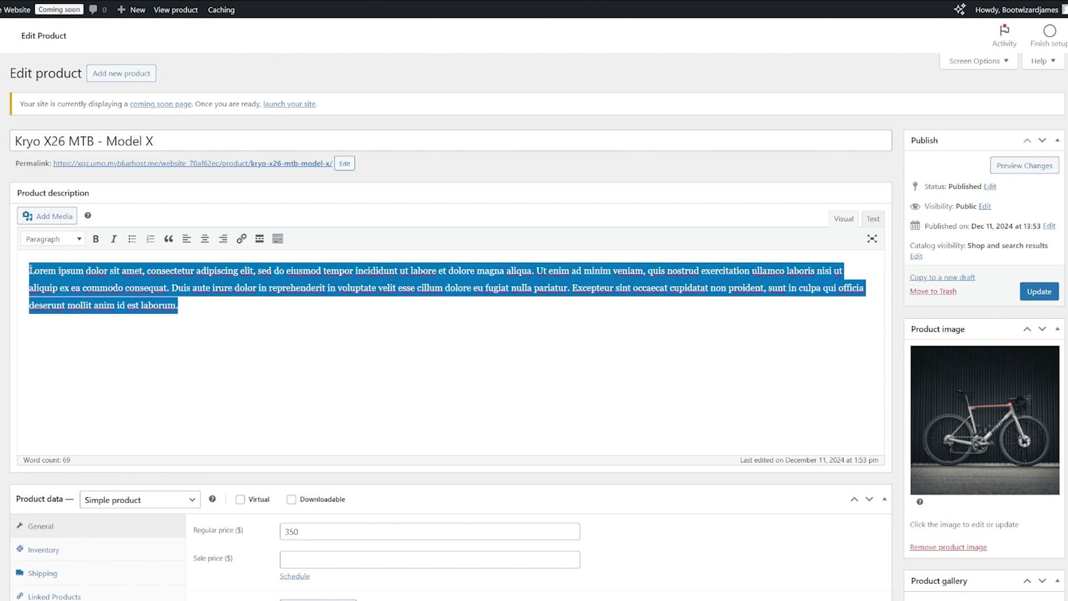
pyautogui.click(74, 288)
pyautogui.moveTo(154, 142); pyautogui.dragTo(24, 135)
pyautogui.click(180, 136)
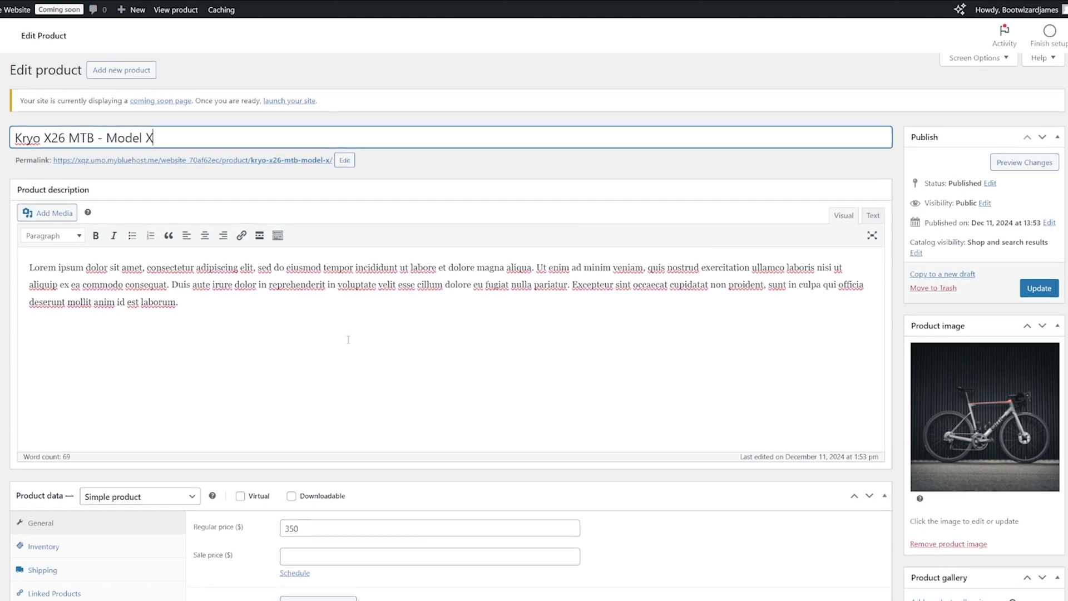
# - Set regular price 1000 and sale price 700, check Inventory and Shipping, and update the product
pyautogui.scroll(-4, 350, 340)
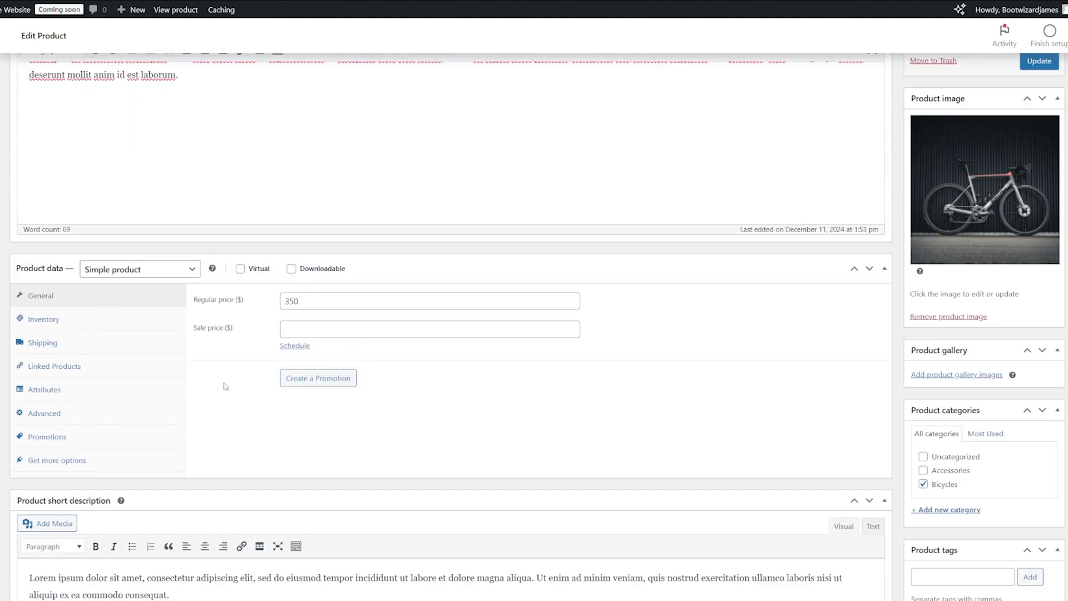
pyautogui.moveTo(313, 303); pyautogui.dragTo(253, 295)
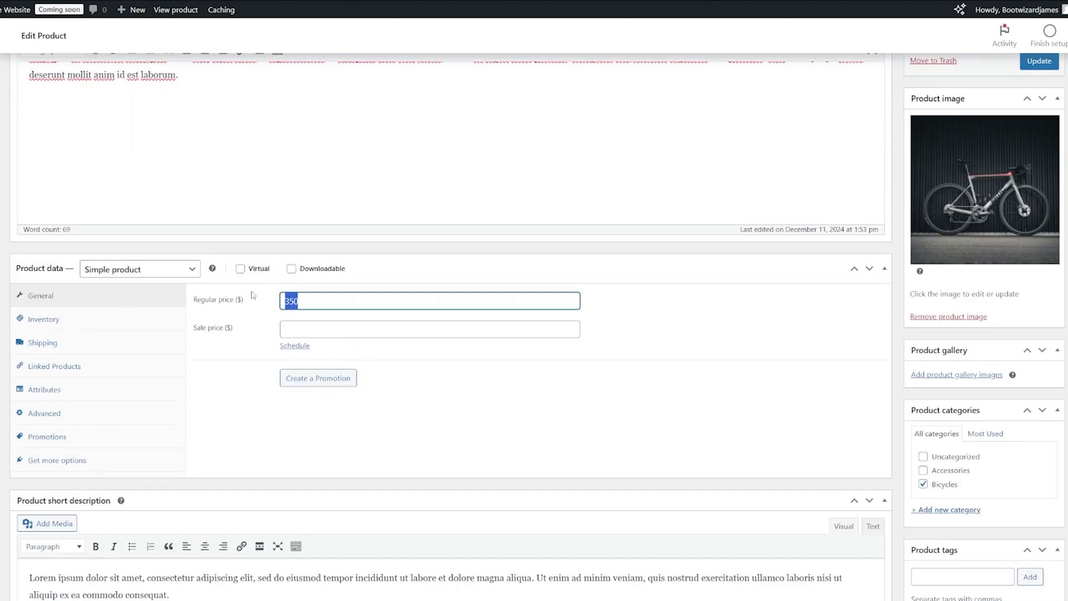
pyautogui.write('1000')
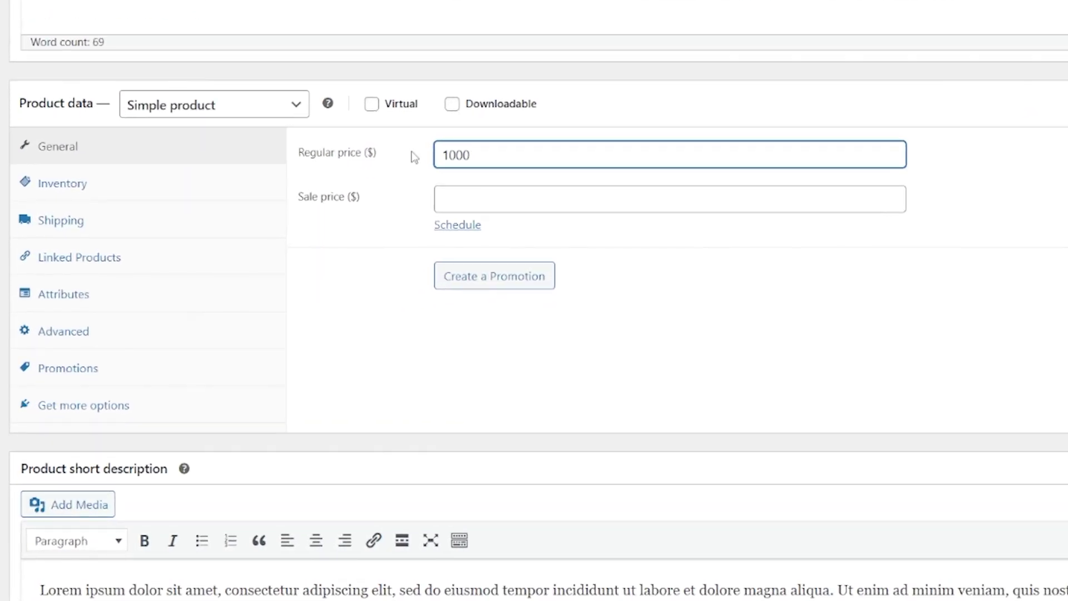
pyautogui.click(509, 206)
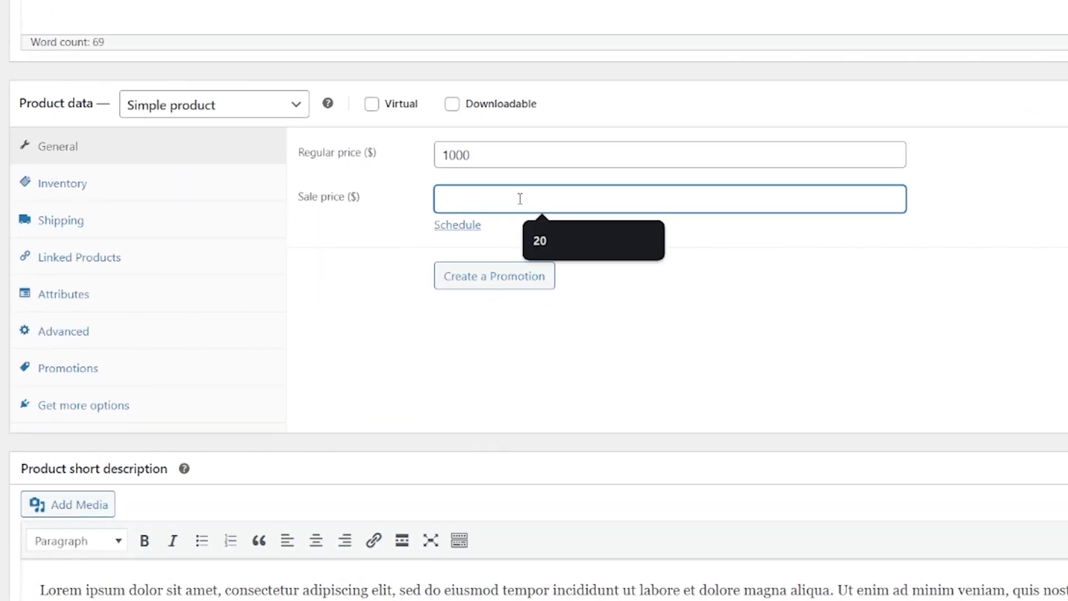
pyautogui.write('700')
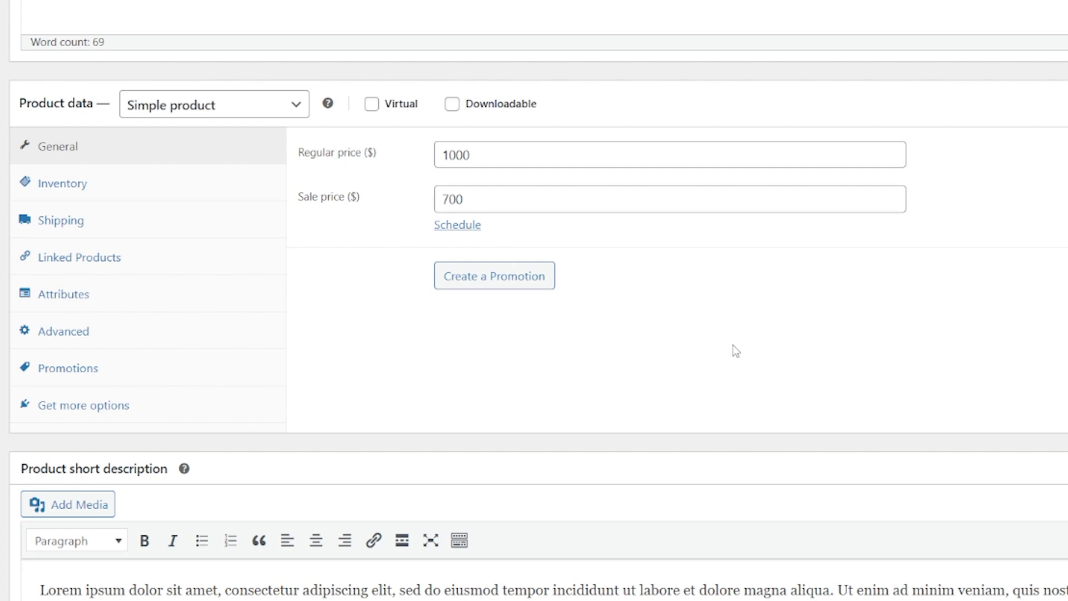
pyautogui.click(151, 193)
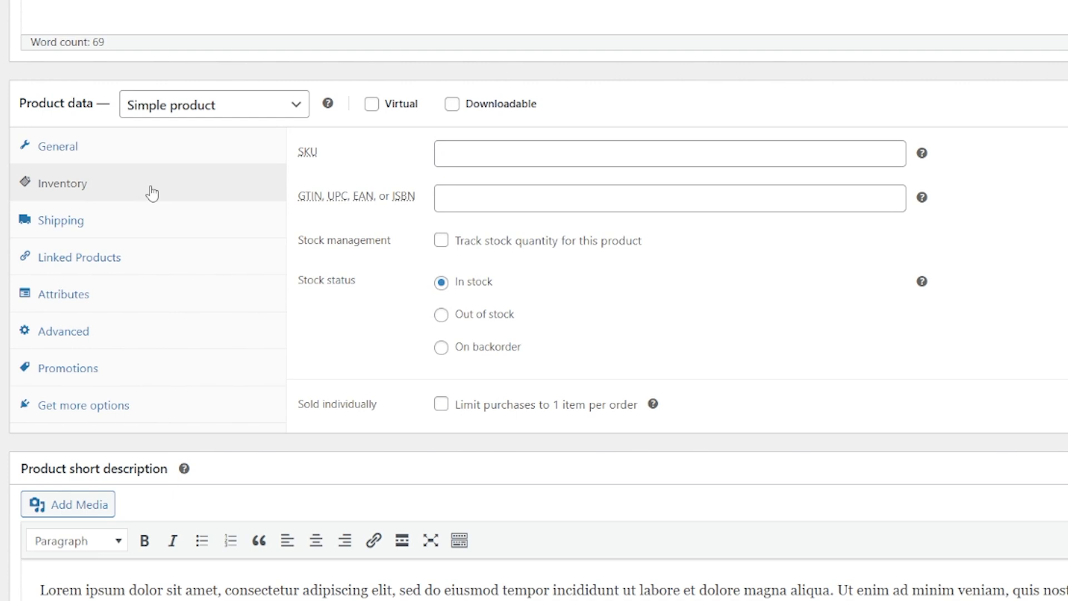
pyautogui.click(143, 225)
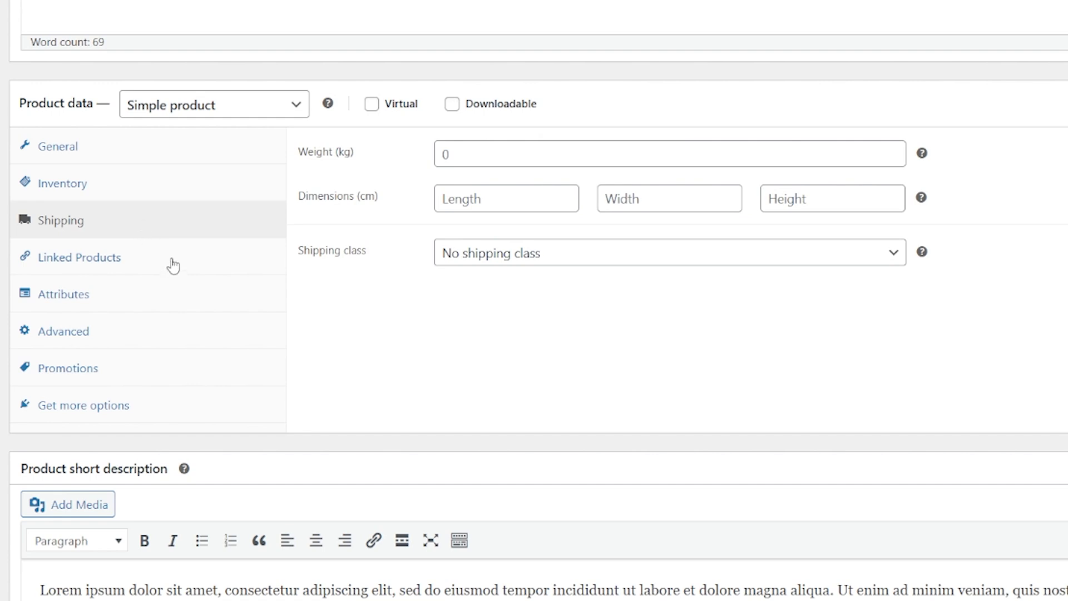
pyautogui.scroll(-3, 173, 265)
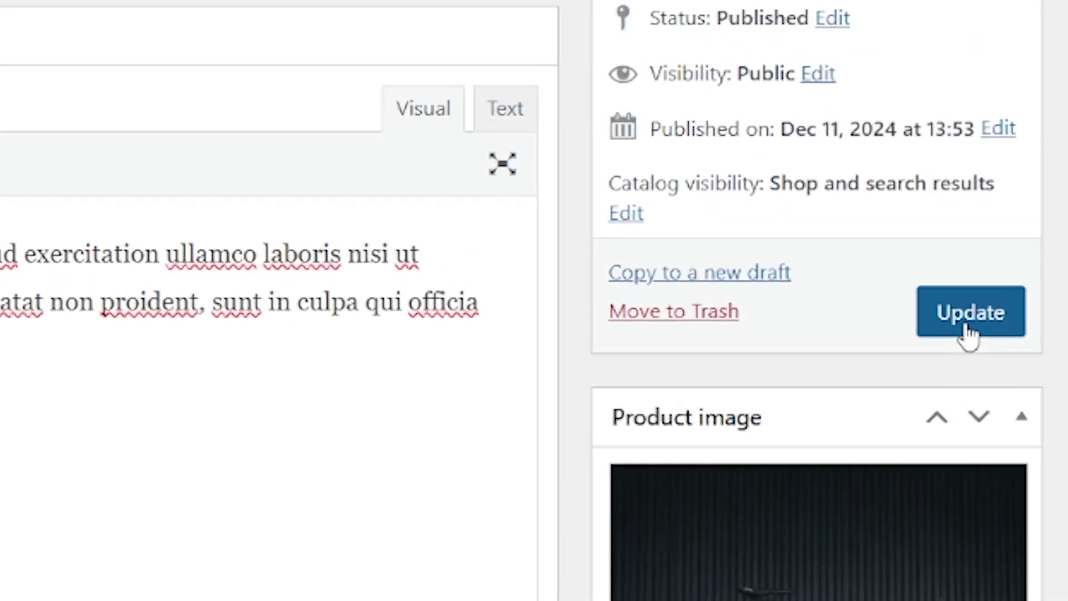
pyautogui.click(968, 333)
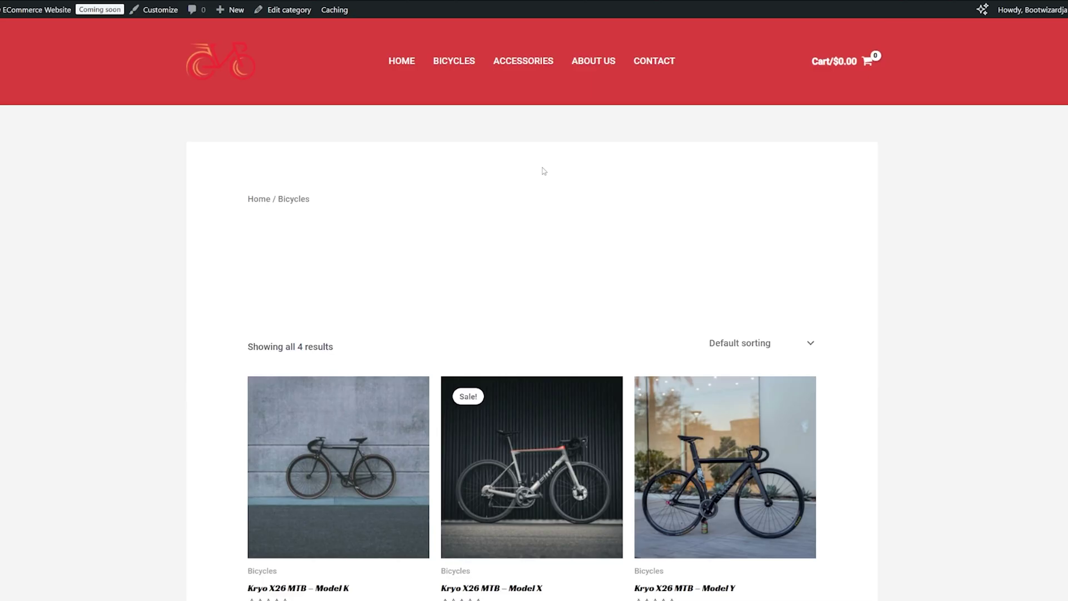
# - Confirm the shop lists Model X on sale from $1,000 to $700, then start a new product
pyautogui.scroll(-4, 544, 171)
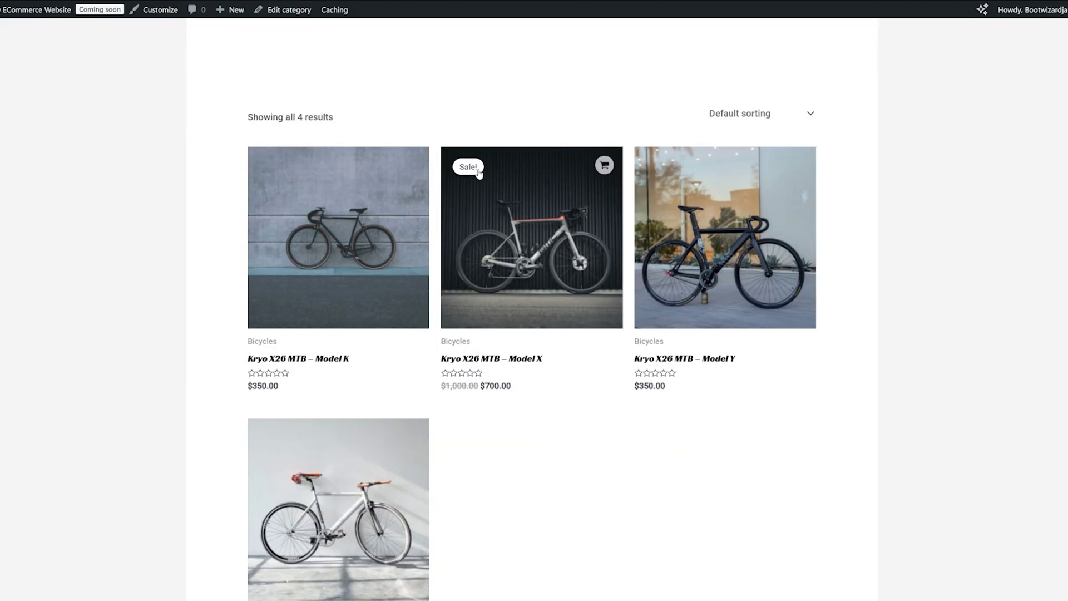
pyautogui.scroll(-1, 519, 209)
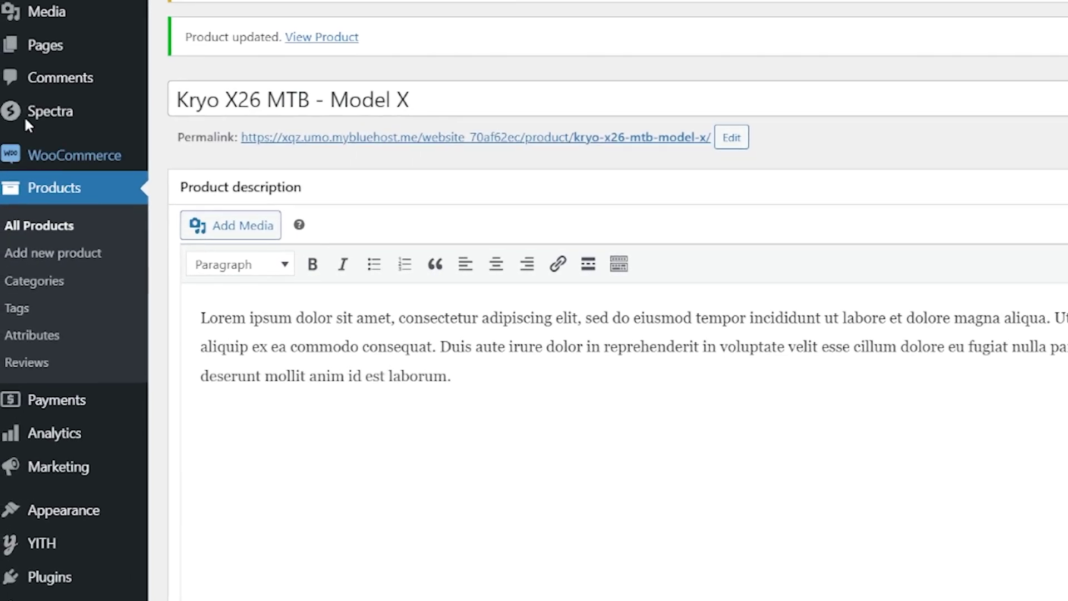
pyautogui.moveTo(31, 187)
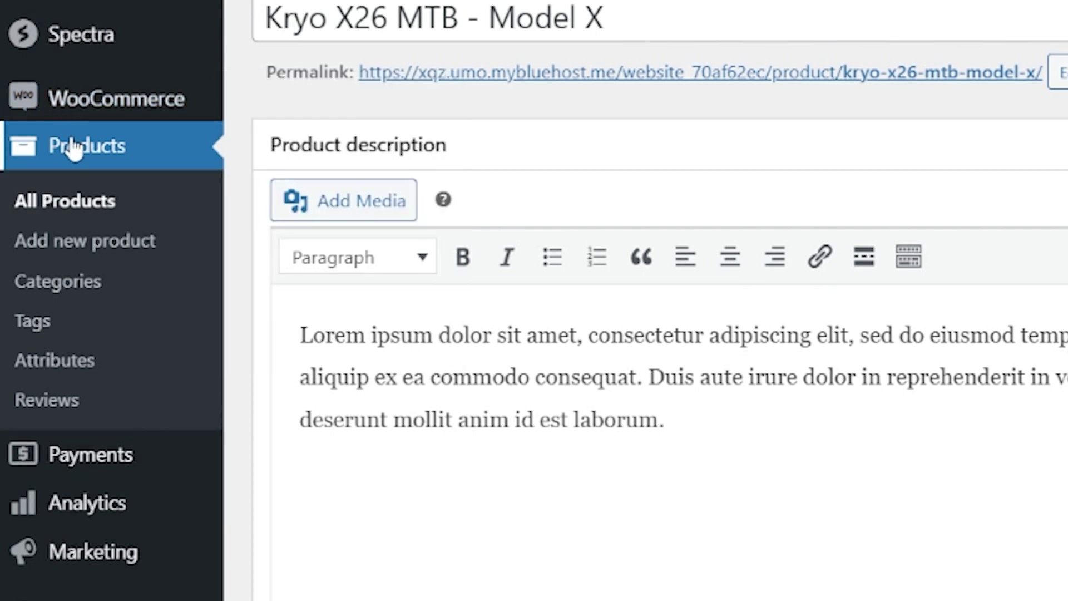
pyautogui.click(89, 242)
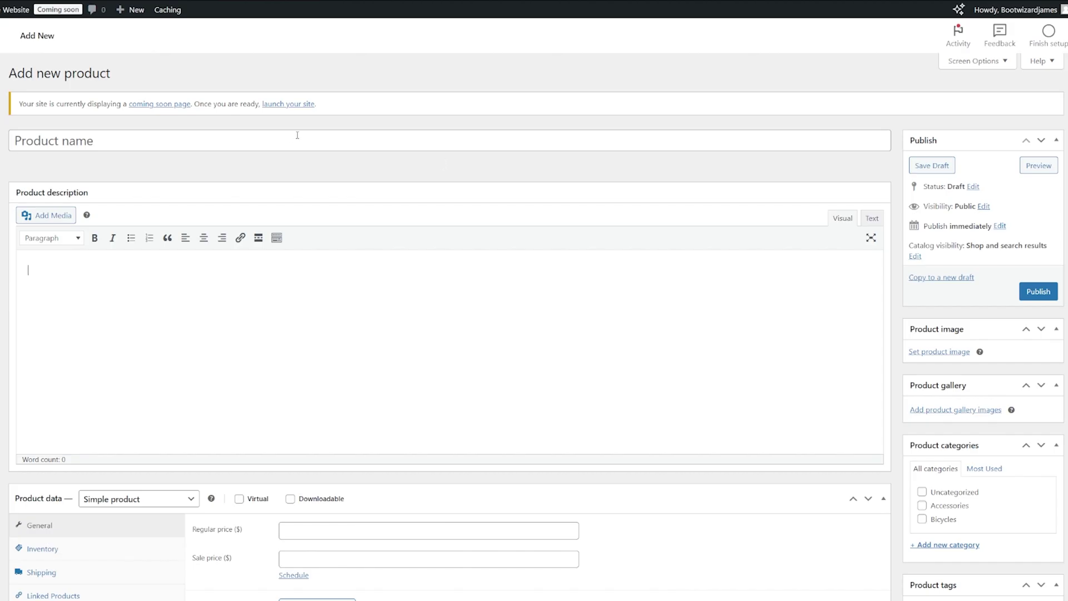
# - Title the new product 'Norco MTB Full Suspension' and open the product image picker
pyautogui.click(272, 137)
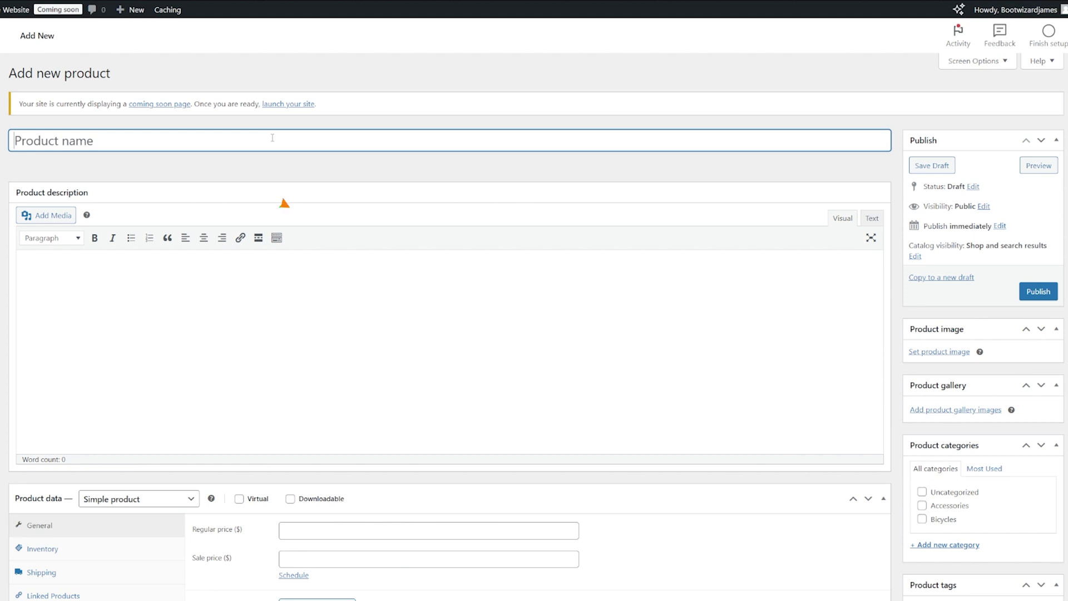
pyautogui.write('N')
pyautogui.press('capslock')
pyautogui.write('orc')
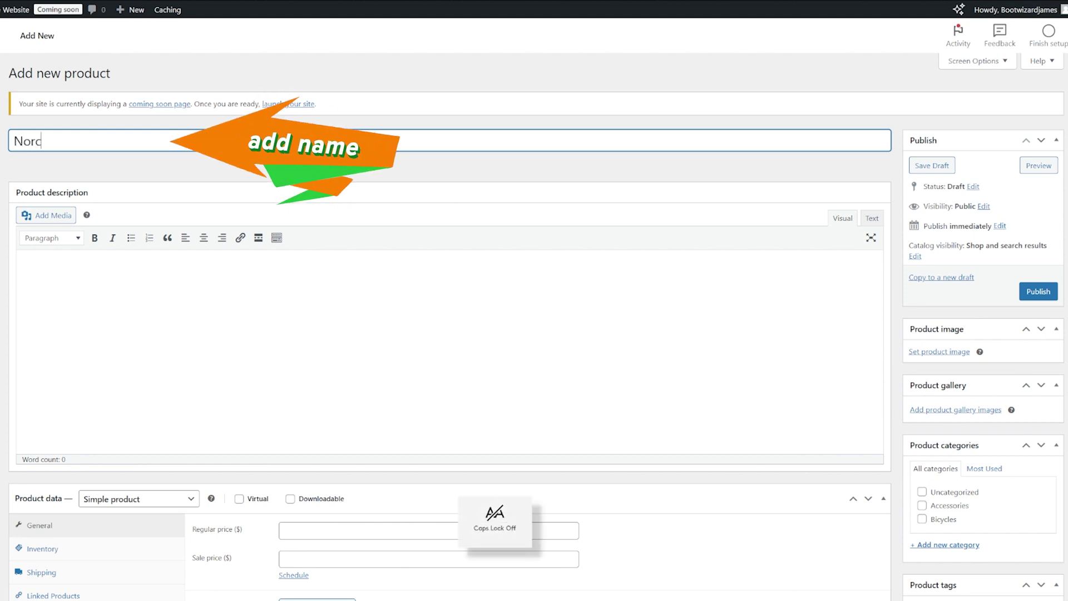
pyautogui.write('o')
pyautogui.press('capslock')
pyautogui.write('MTB')
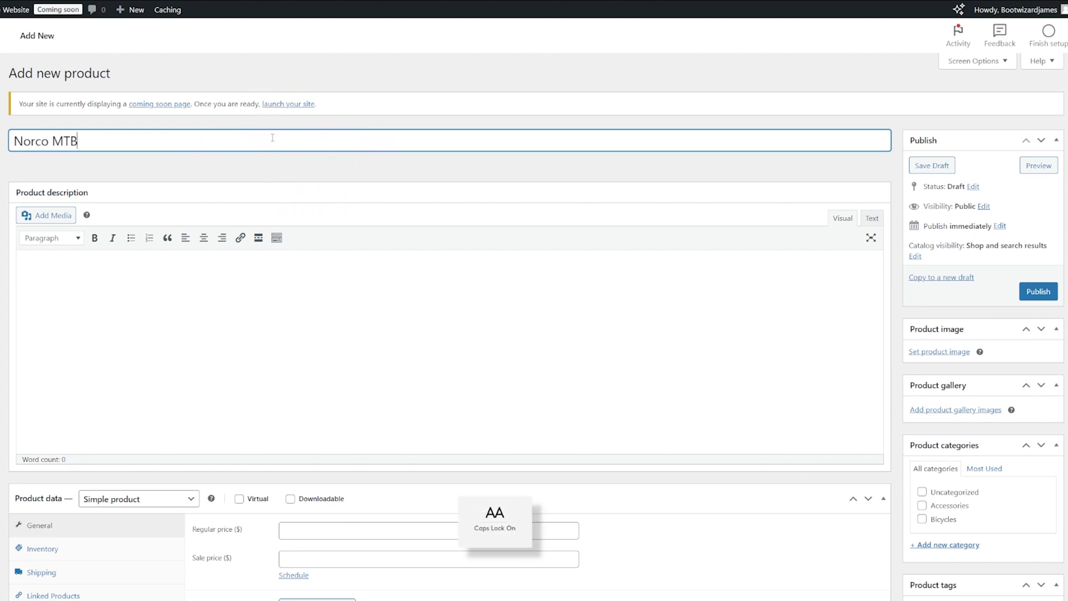
pyautogui.write(' Full Suspension')
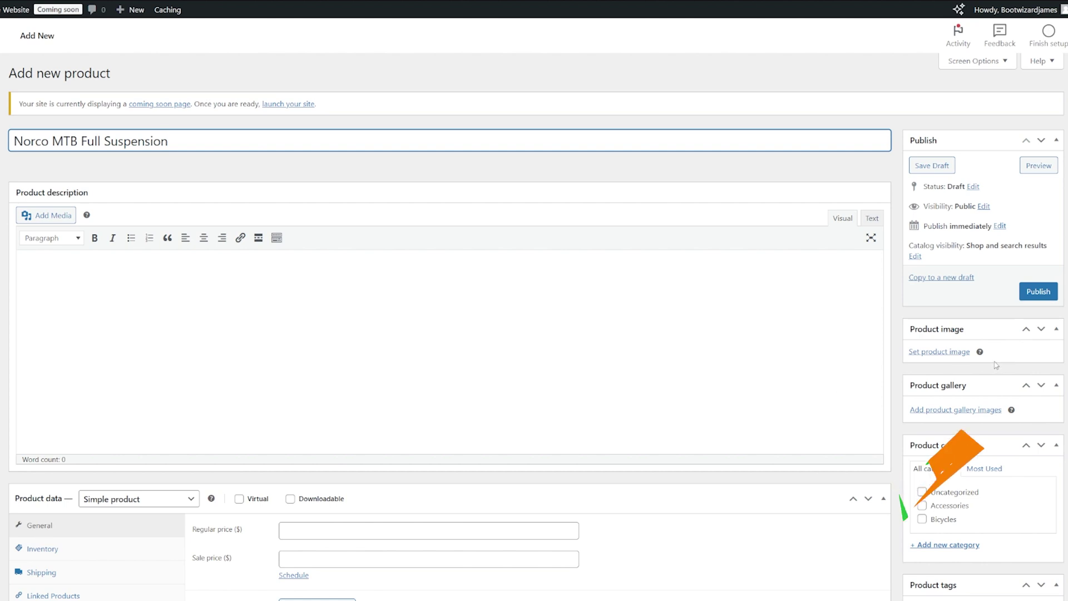
pyautogui.click(958, 356)
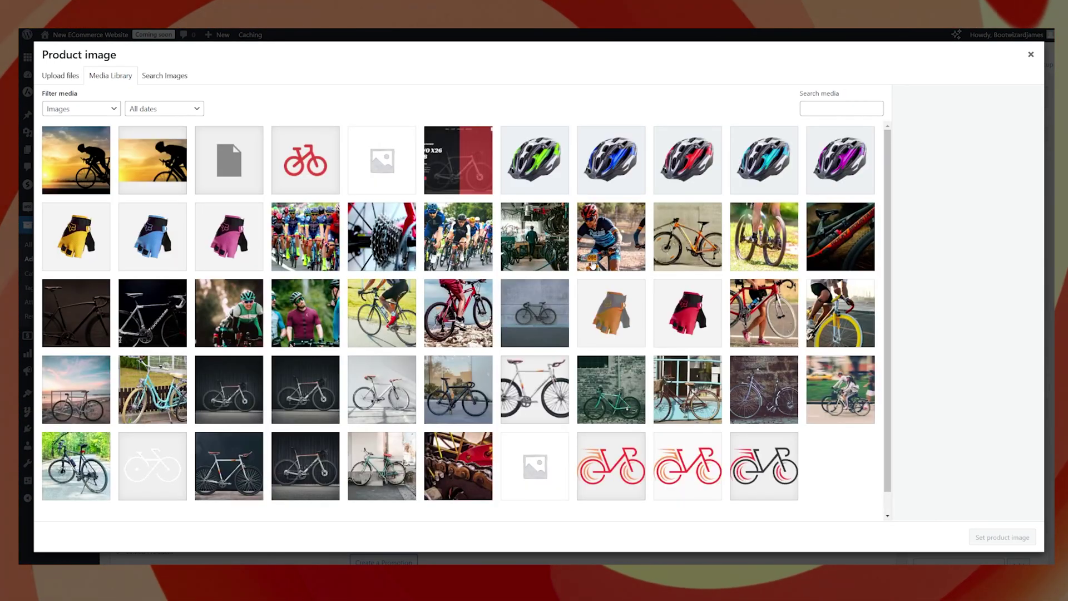
# - Upload the Norco FS MTB photo of a red mountain bike as the product image
pyautogui.click(68, 78)
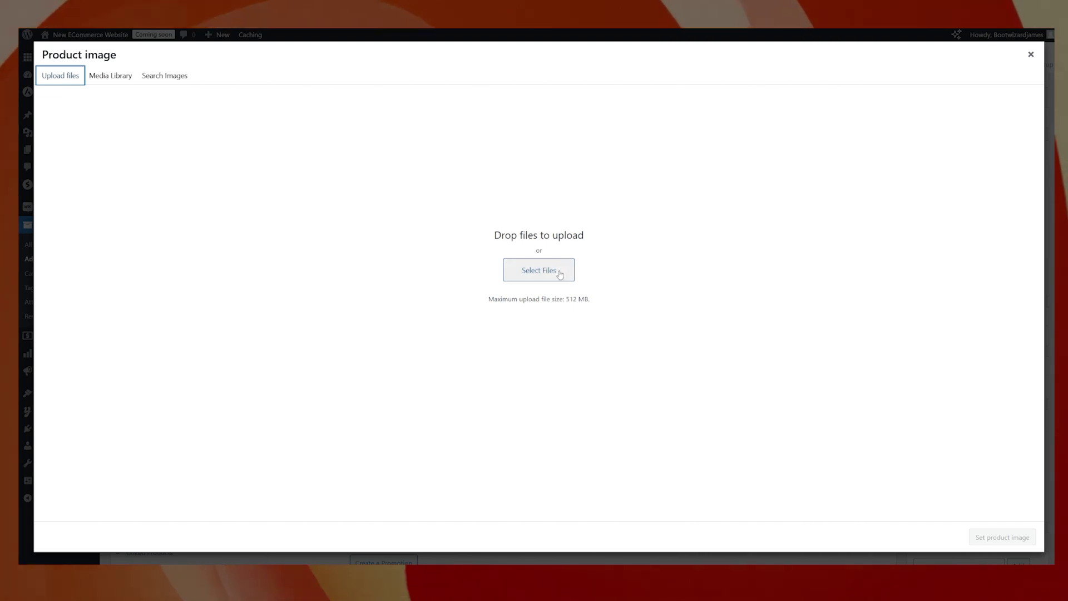
pyautogui.click(559, 272)
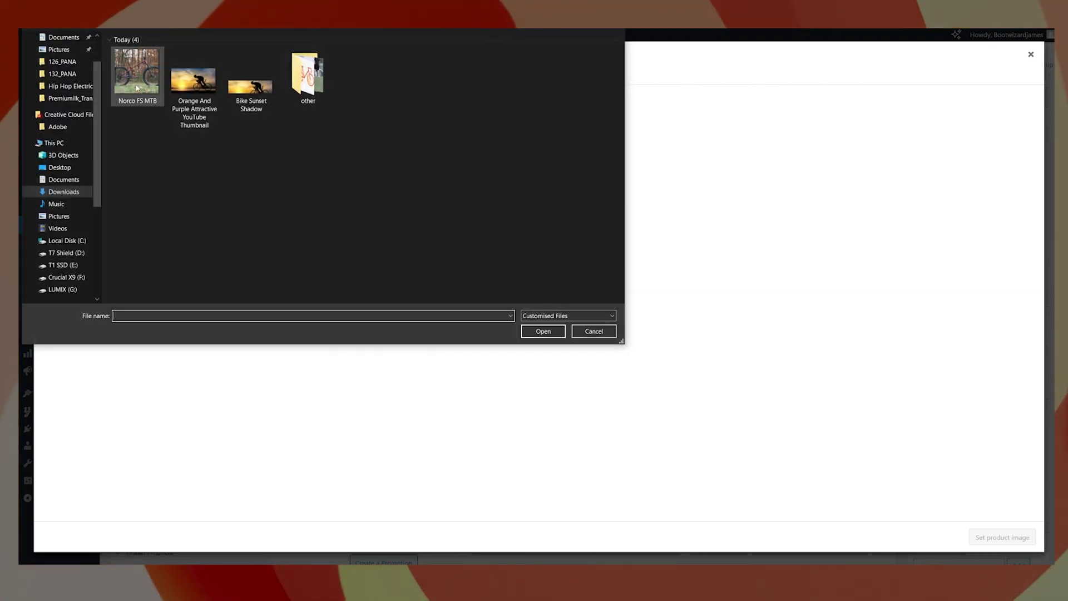
pyautogui.doubleClick(137, 88)
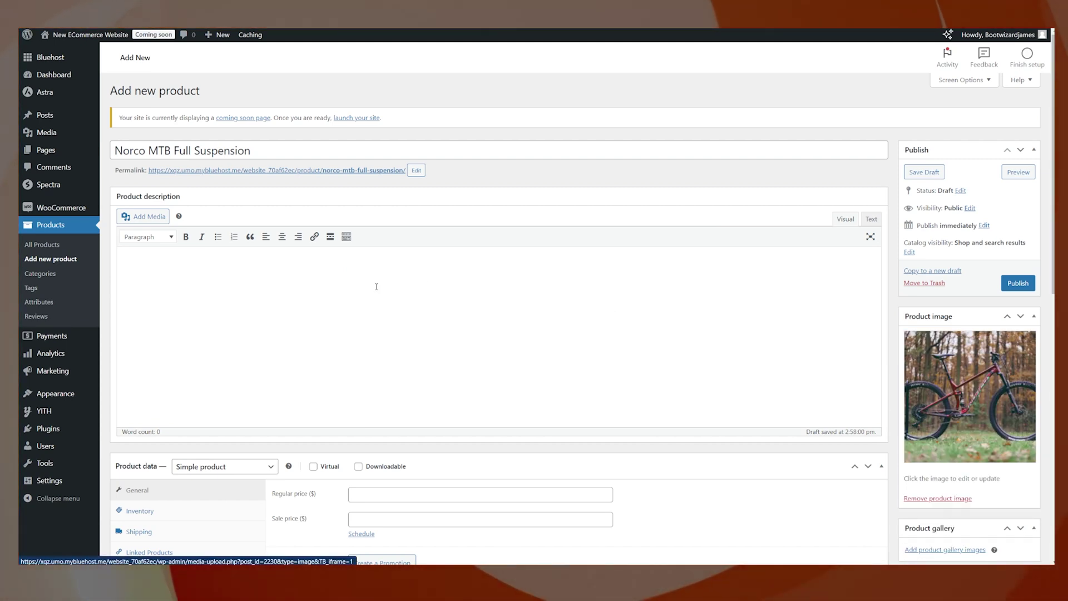
# - Fill the description with the 189-word 'Norco Sight: Unleash the Descent' text and key features
pyautogui.scroll(-2, 324, 296)
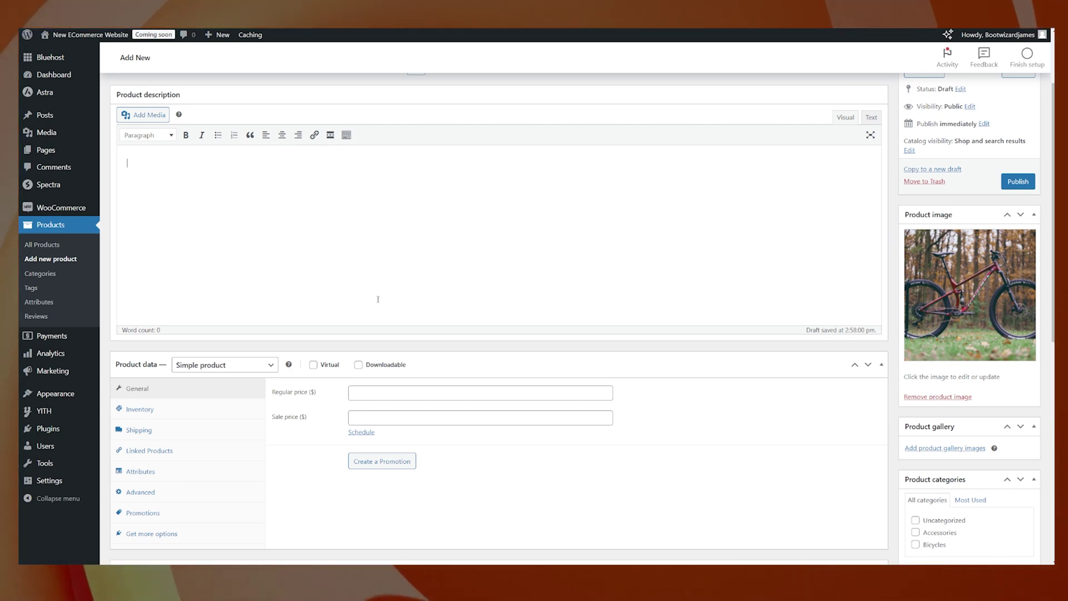
pyautogui.scroll(1, 378, 298)
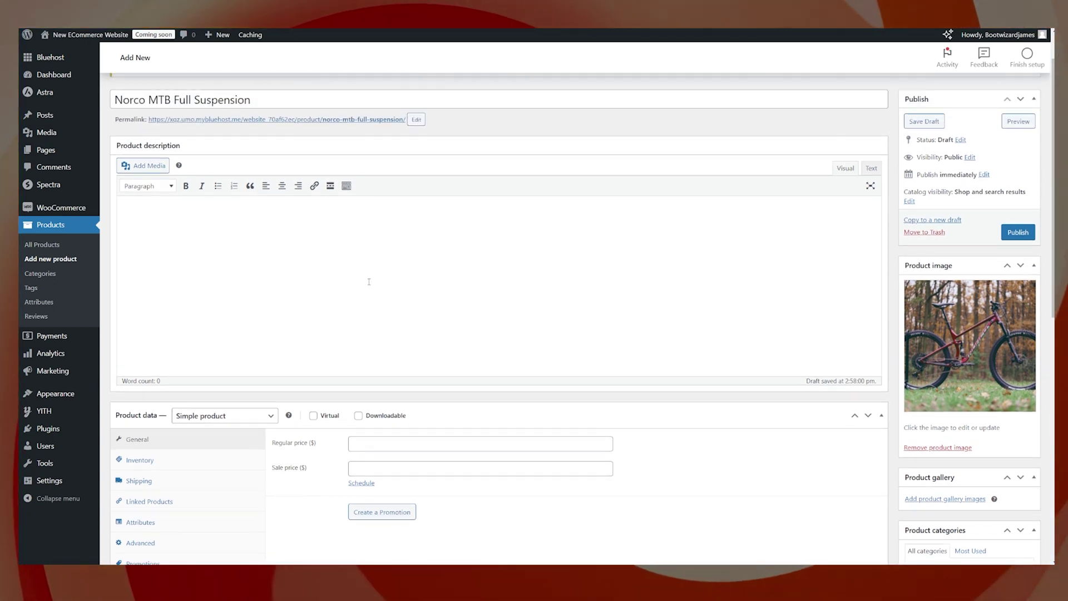
pyautogui.click(369, 282)
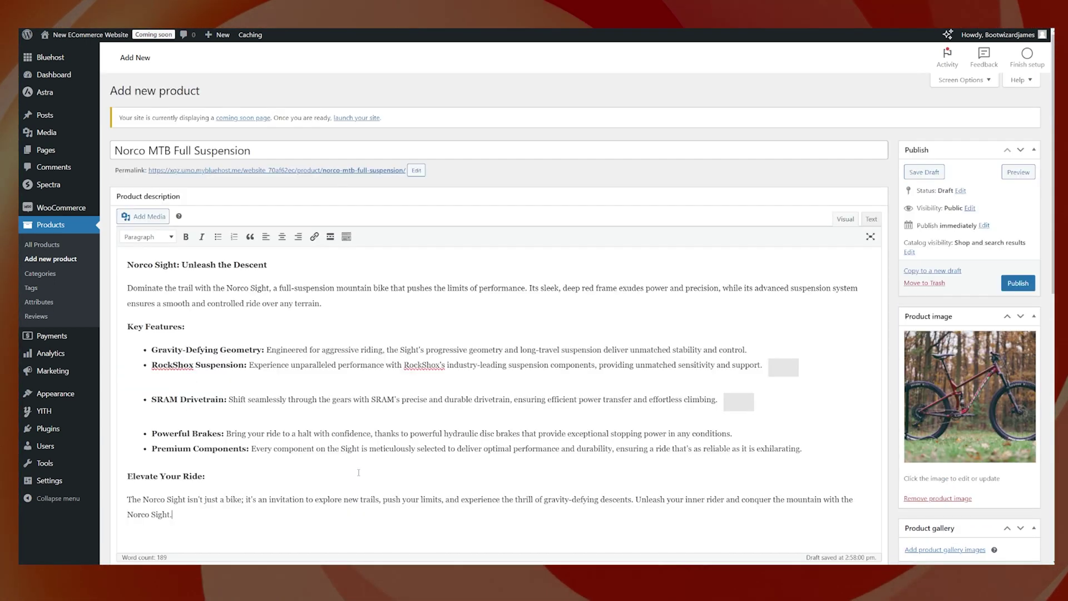
pyautogui.scroll(-6, 358, 472)
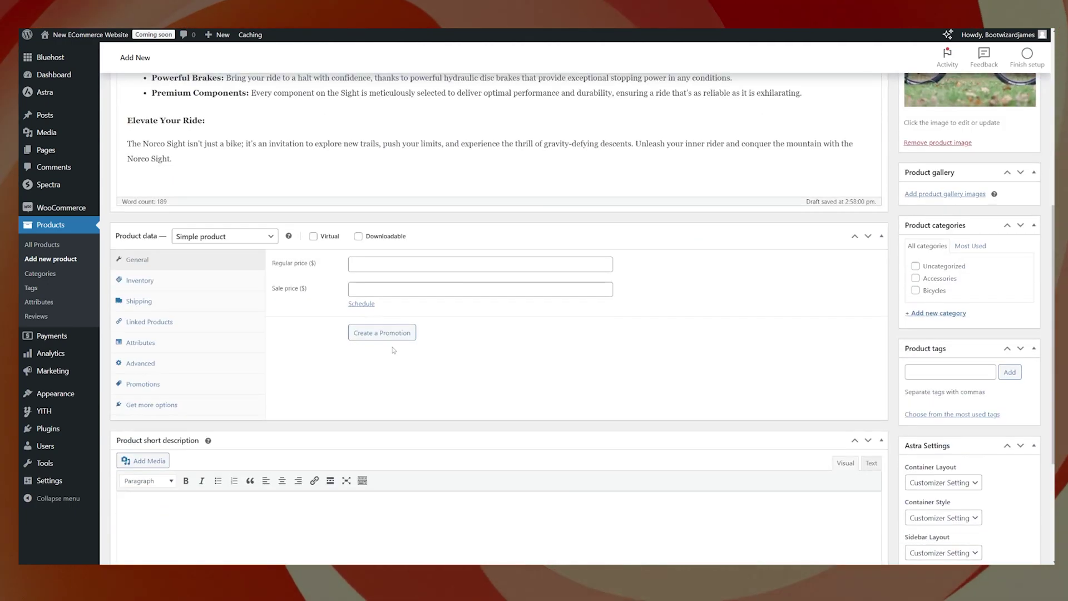
pyautogui.scroll(-2, 393, 350)
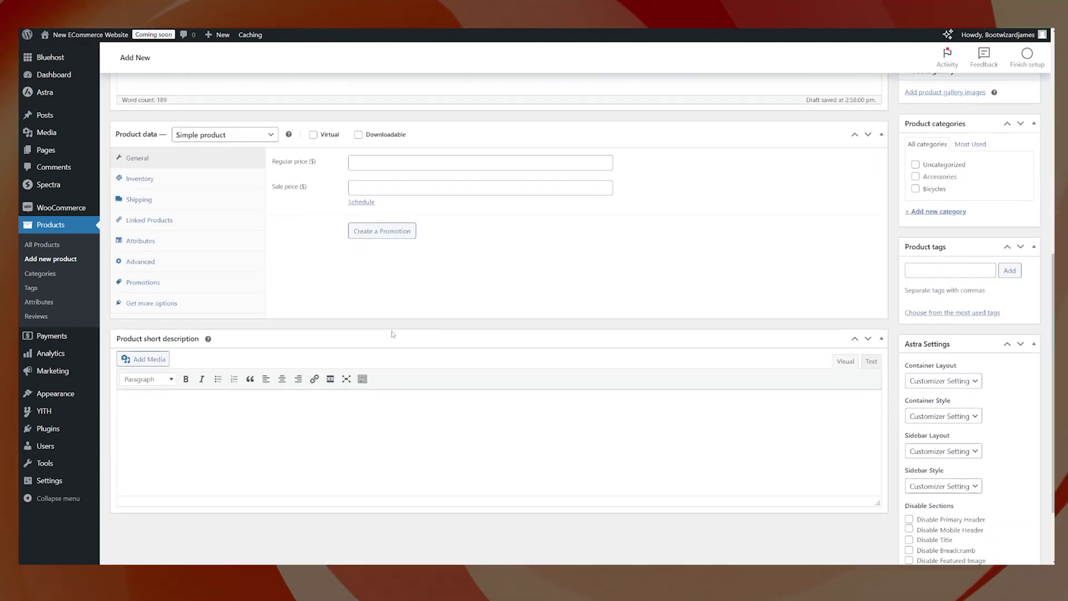
# - Paste the Norco Sight heading and intro paragraph into the product short description
pyautogui.click(284, 409)
pyautogui.write('Norco Sight: Unleash the Descent Dominate the trail with the Norco Sight, a full-suspension mountain bike that pushes the limits of performance. Its sleek, deep red frame exudes power and precision, while its advanced suspension system ensures a smooth and controlled ride over any terrain.')
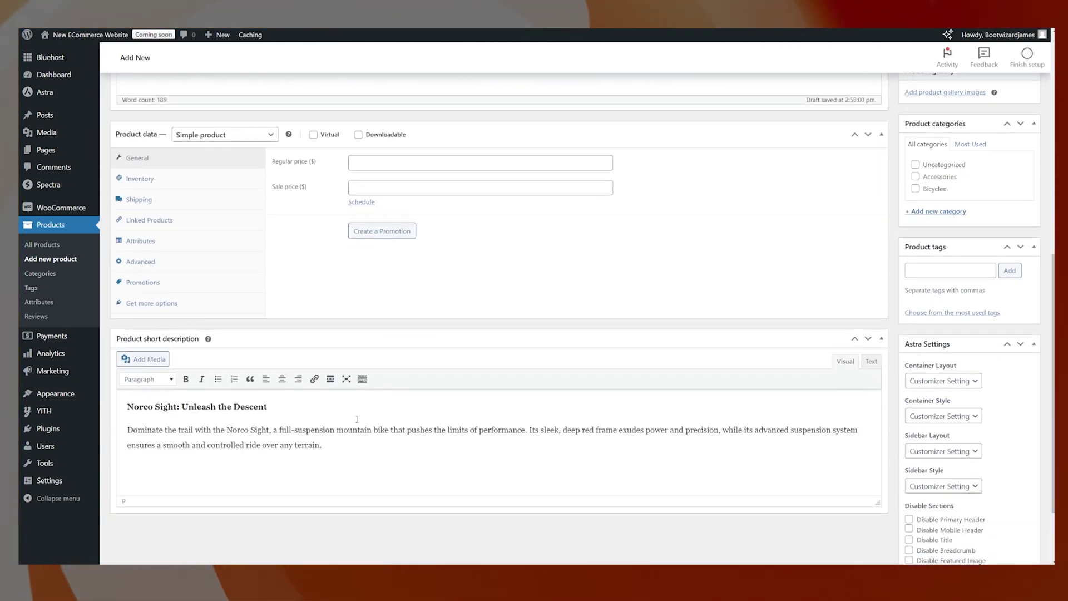
pyautogui.scroll(2, 357, 420)
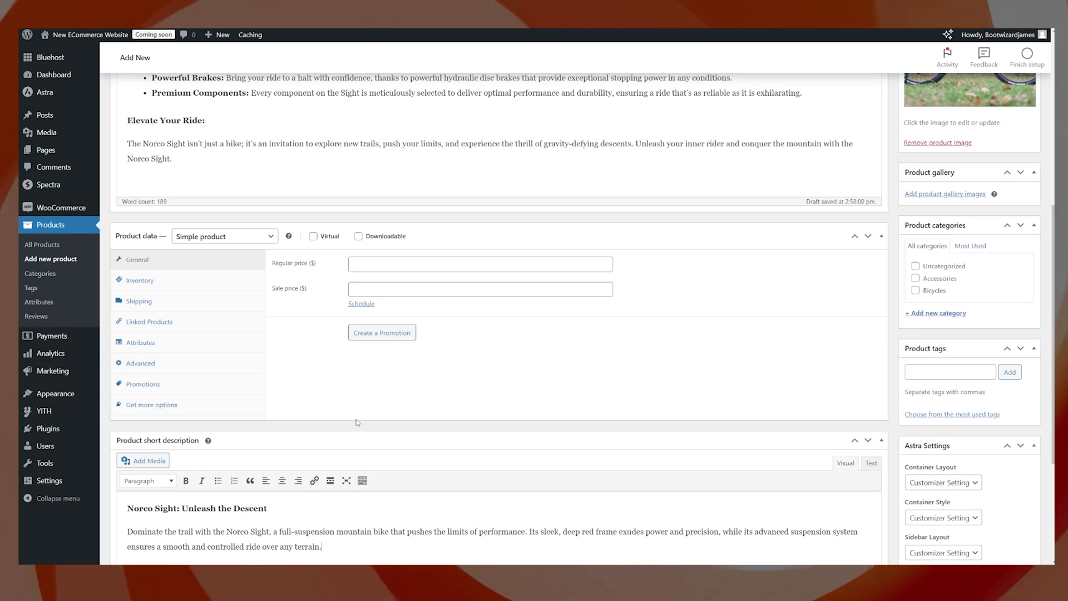
pyautogui.scroll(-1, 356, 422)
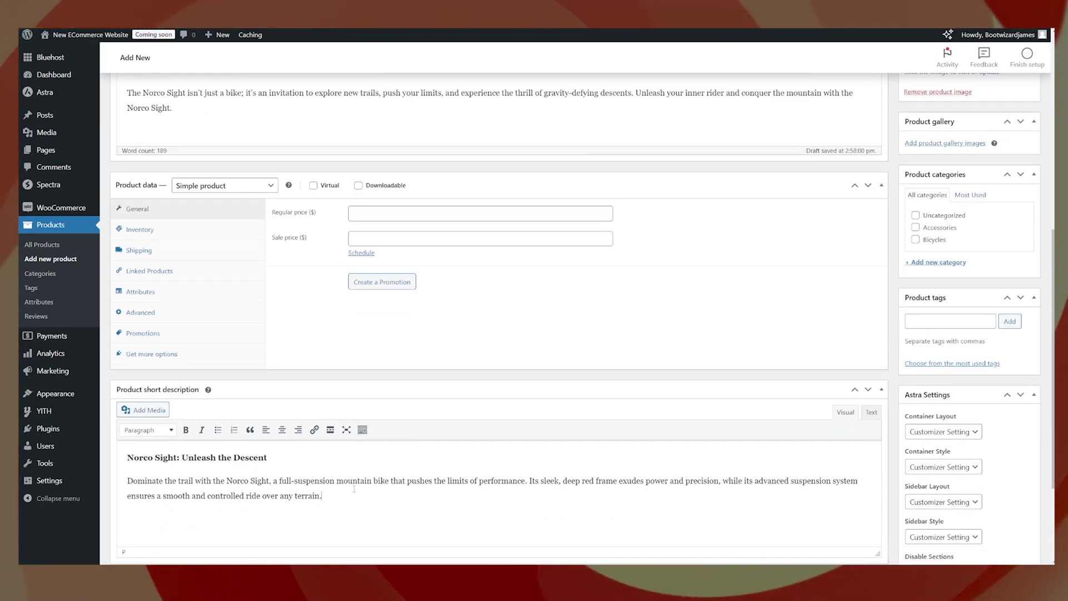
pyautogui.scroll(3, 354, 489)
# - Set the product's regular price to 2500
pyautogui.click(378, 367)
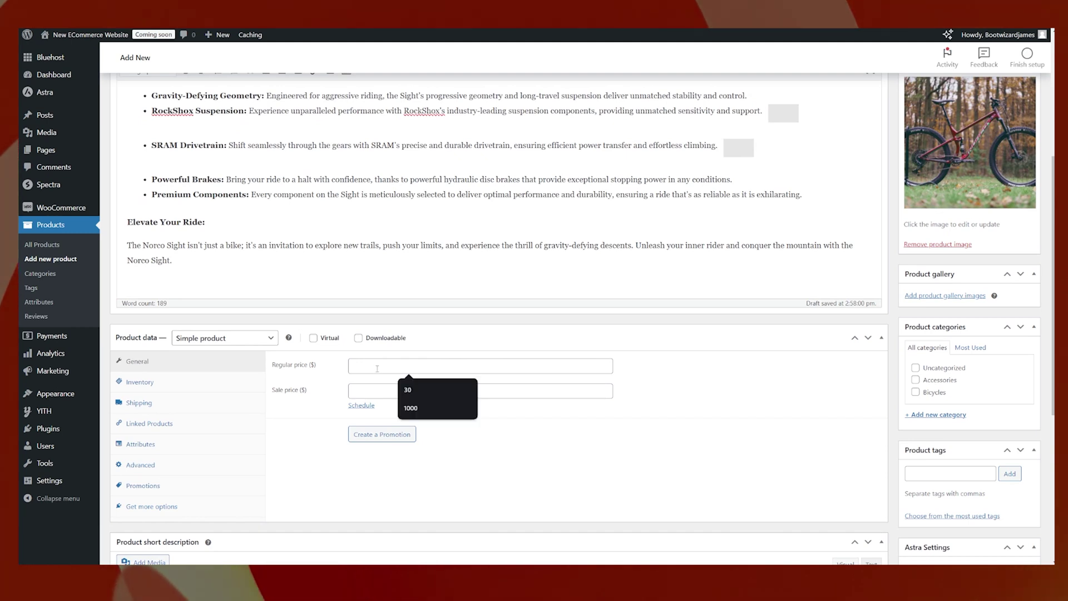
pyautogui.write('2500')
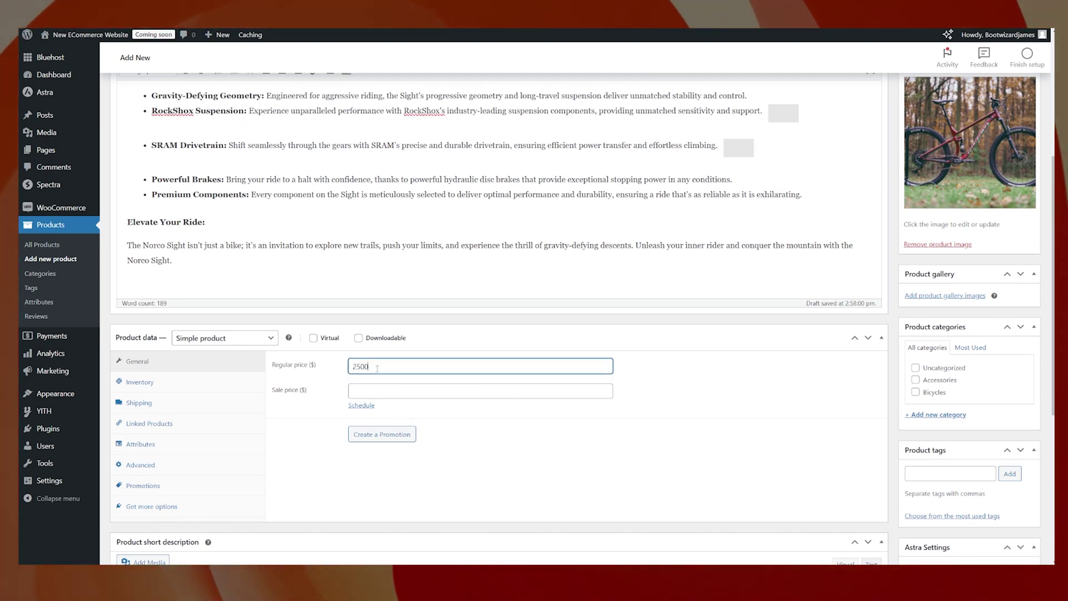
pyautogui.click(489, 460)
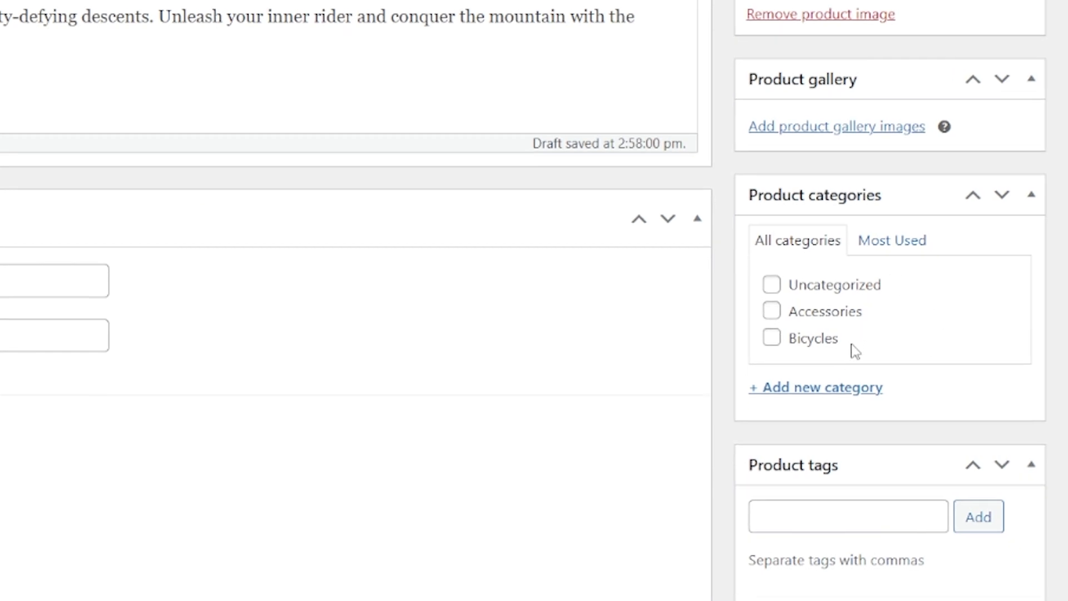
# - File the product under Bicycles and add a new MTB category with Bicycles as parent
pyautogui.click(772, 349)
pyautogui.click(803, 396)
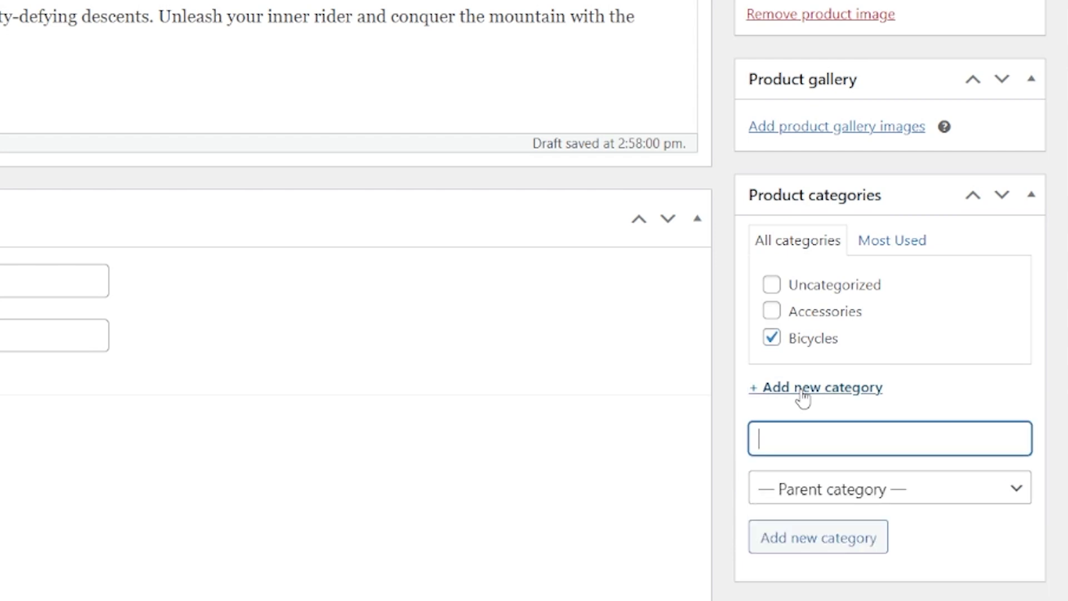
pyautogui.write('MTB')
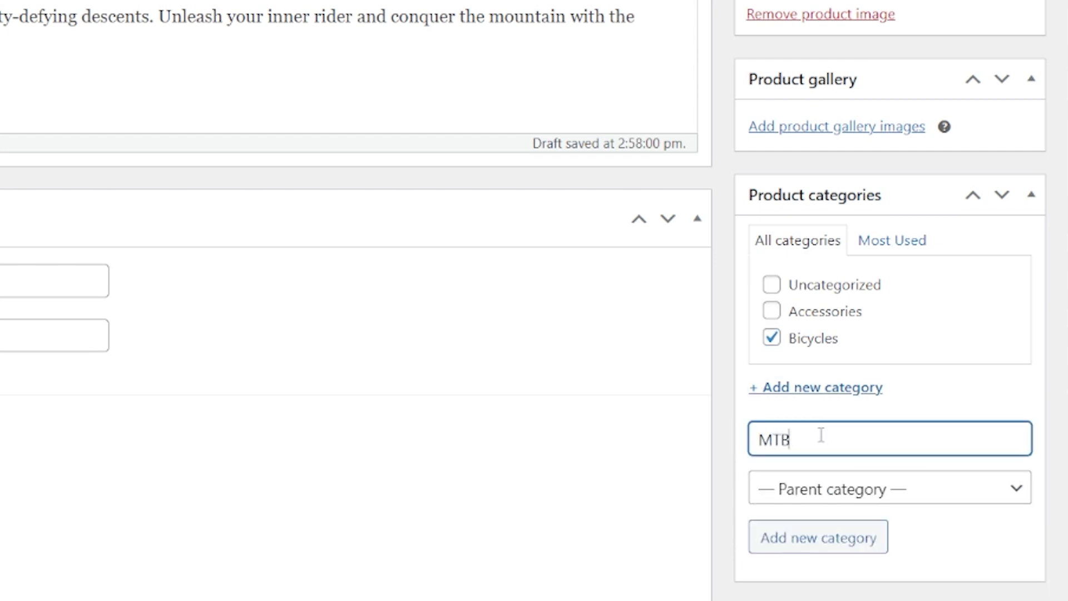
pyautogui.click(895, 500)
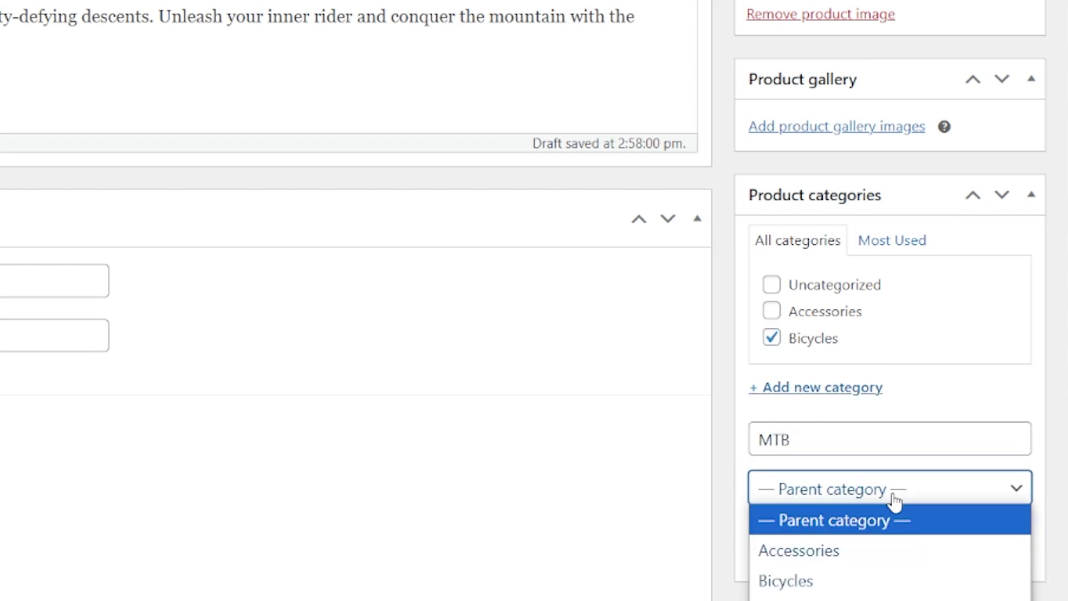
pyautogui.click(792, 581)
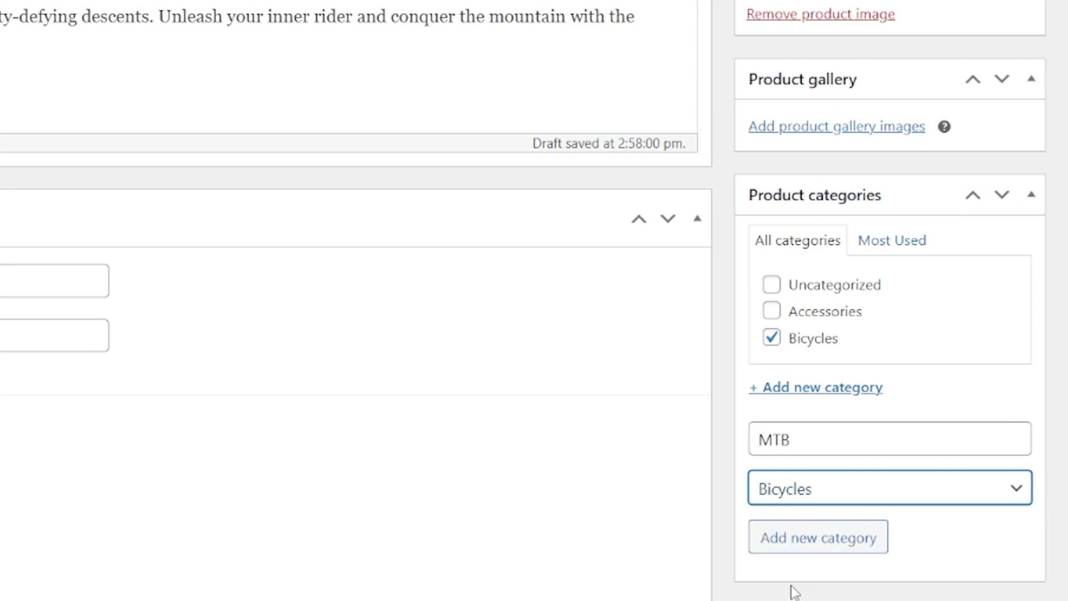
pyautogui.click(949, 567)
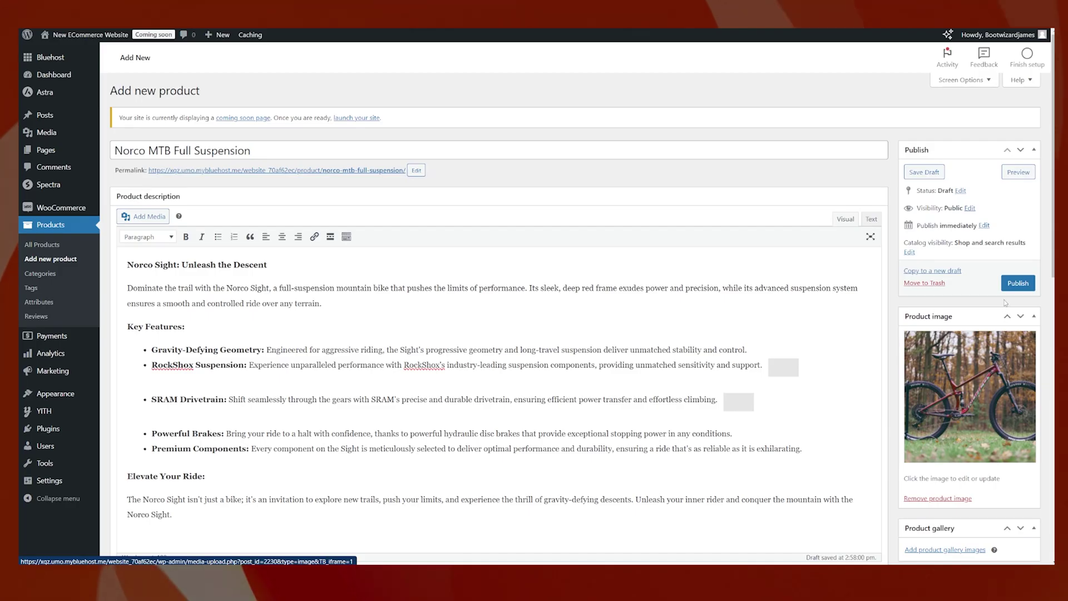
# - Publish the Norco product and review its live page showing the $2,500.00 price and description
pyautogui.click(1019, 284)
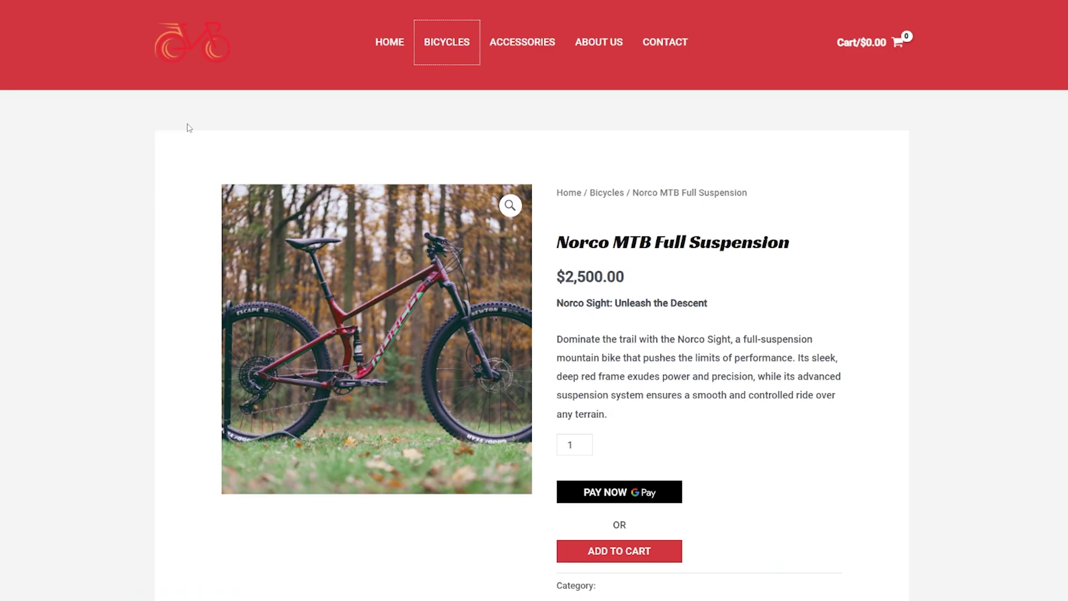
pyautogui.scroll(-1, 553, 250)
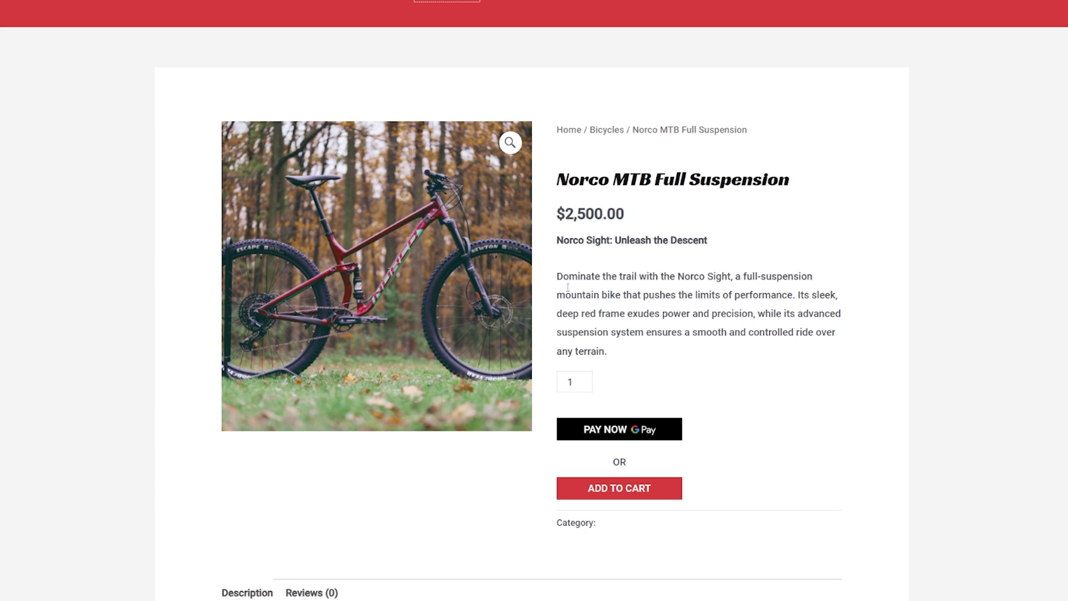
pyautogui.scroll(-6, 743, 261)
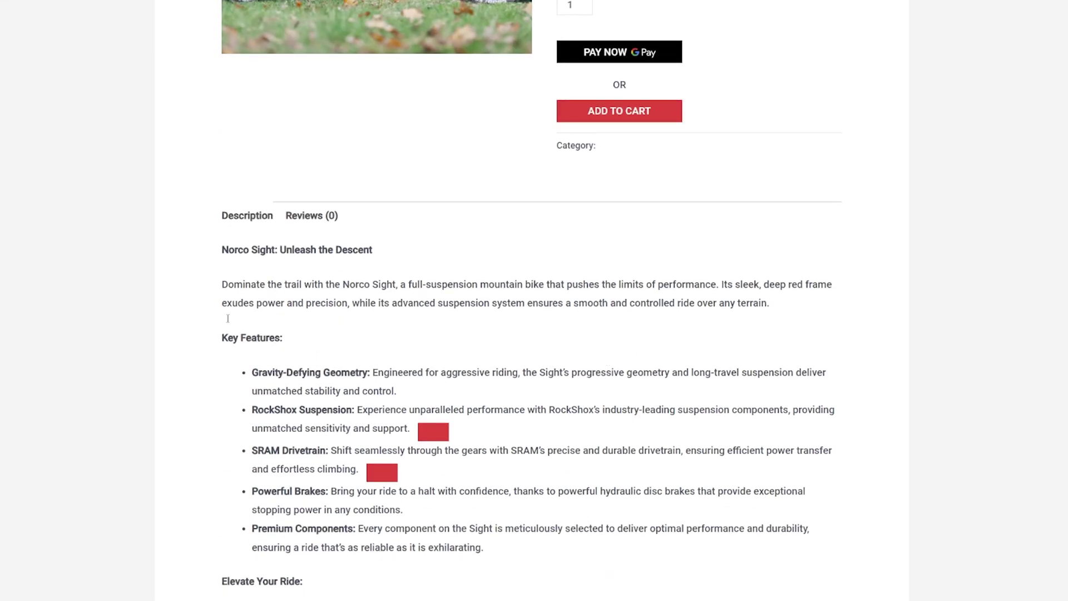
pyautogui.scroll(-5, 539, 436)
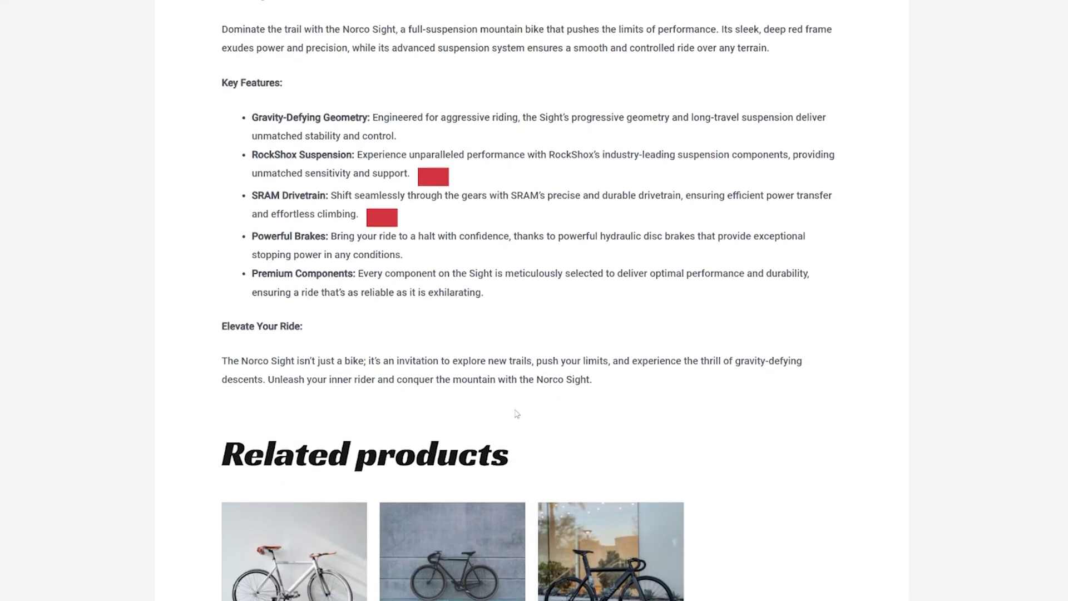
pyautogui.scroll(-2, 516, 411)
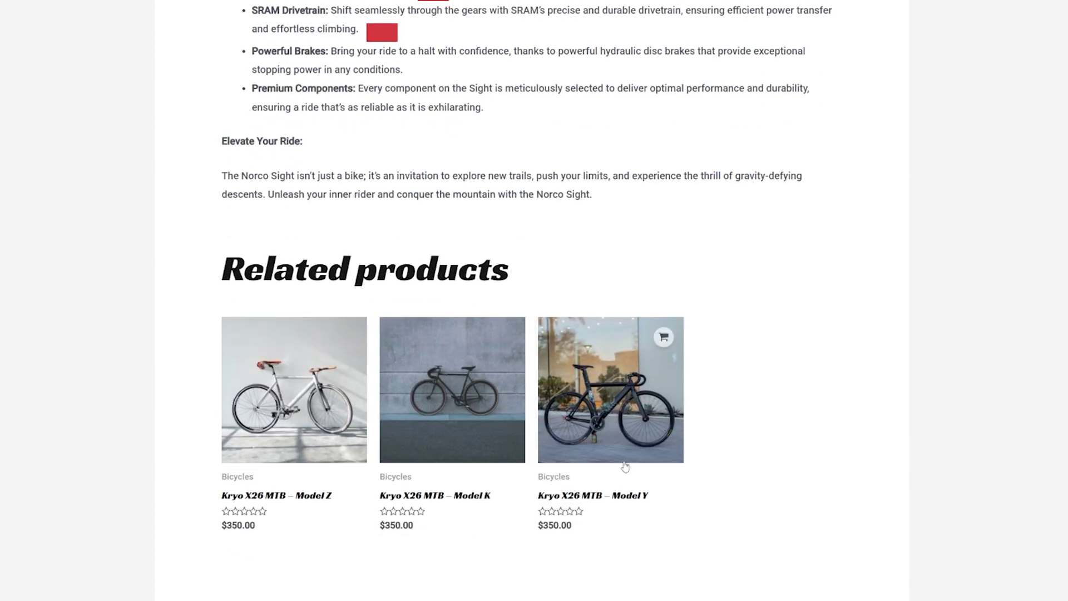
pyautogui.scroll(-6, 730, 480)
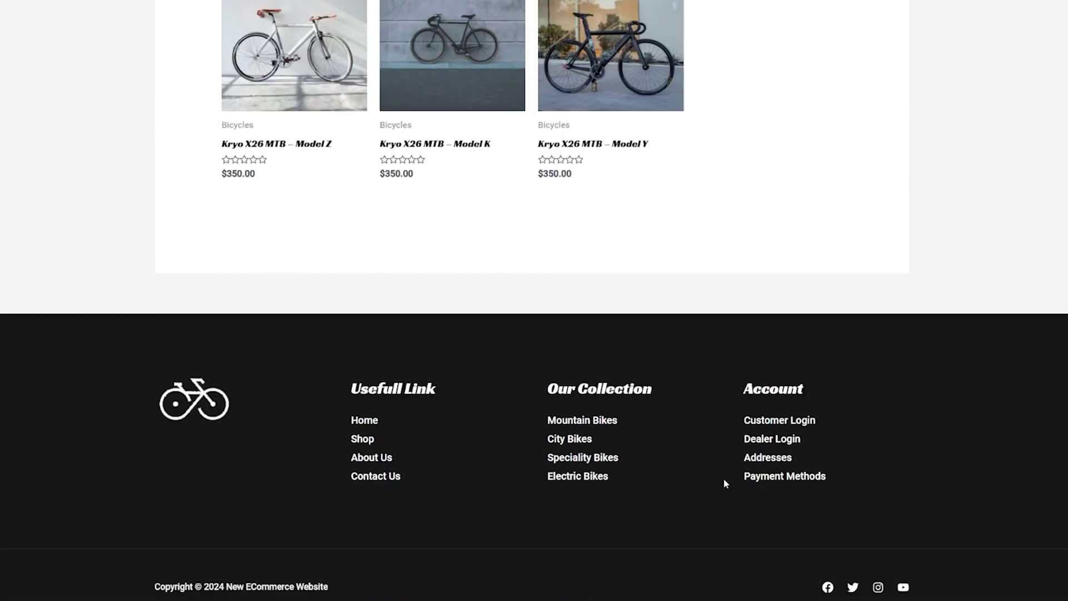
pyautogui.scroll(20, 725, 484)
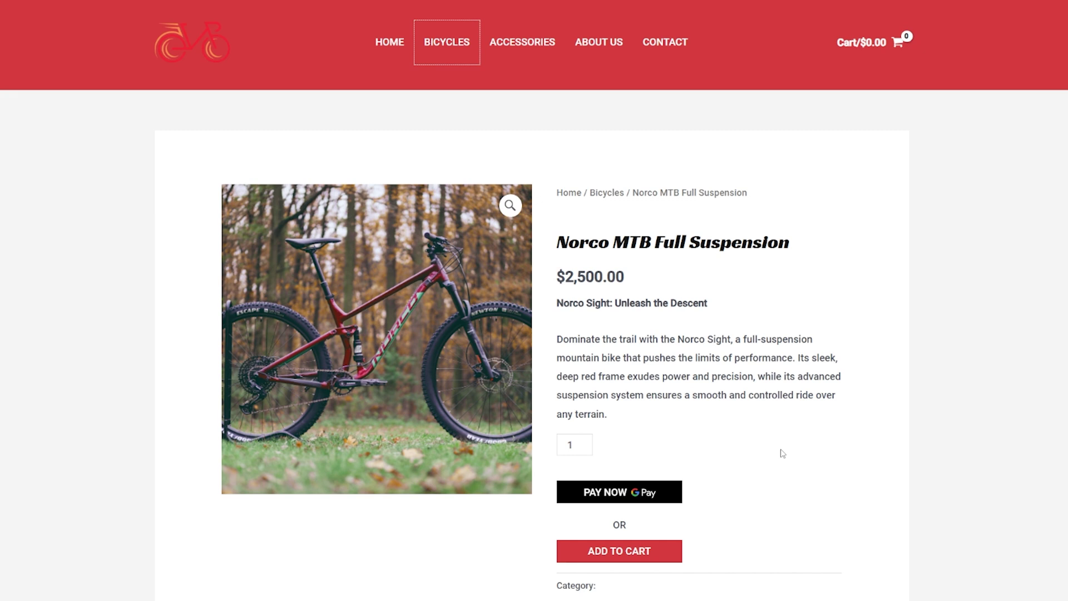
pyautogui.press('Return')
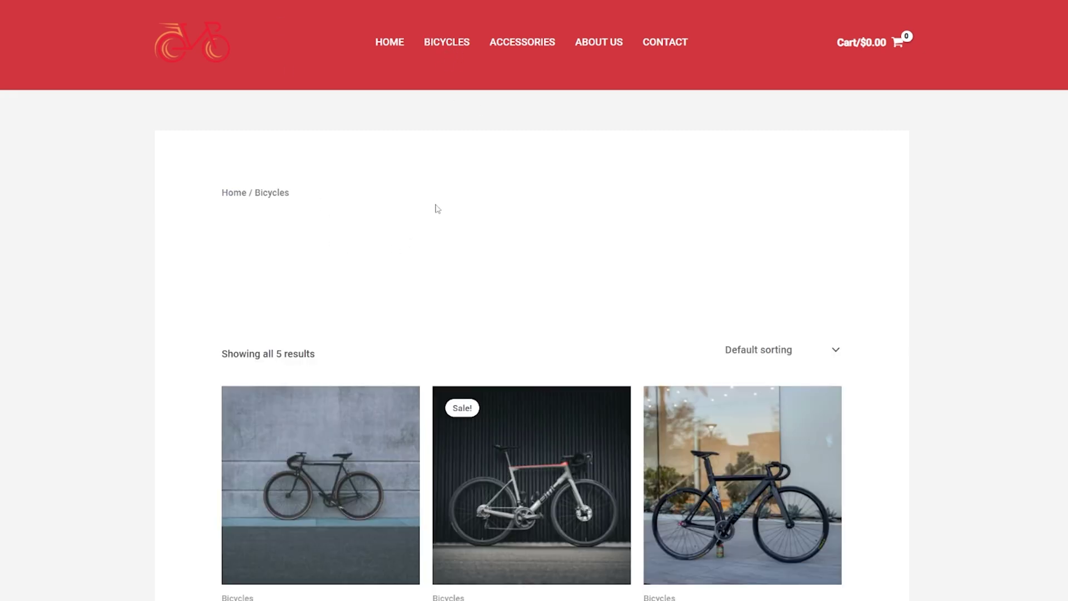
# - Scroll the Bicycles category's five-bike grid, including Norco MTB Full Suspension at $2,500.00
pyautogui.scroll(-7, 438, 209)
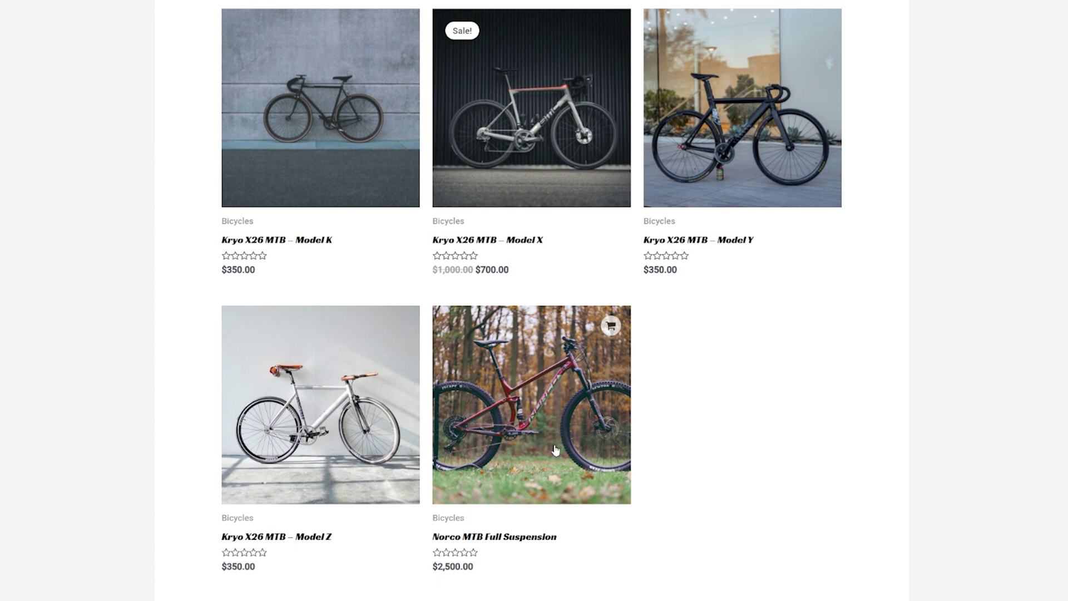
pyautogui.scroll(6, 951, 315)
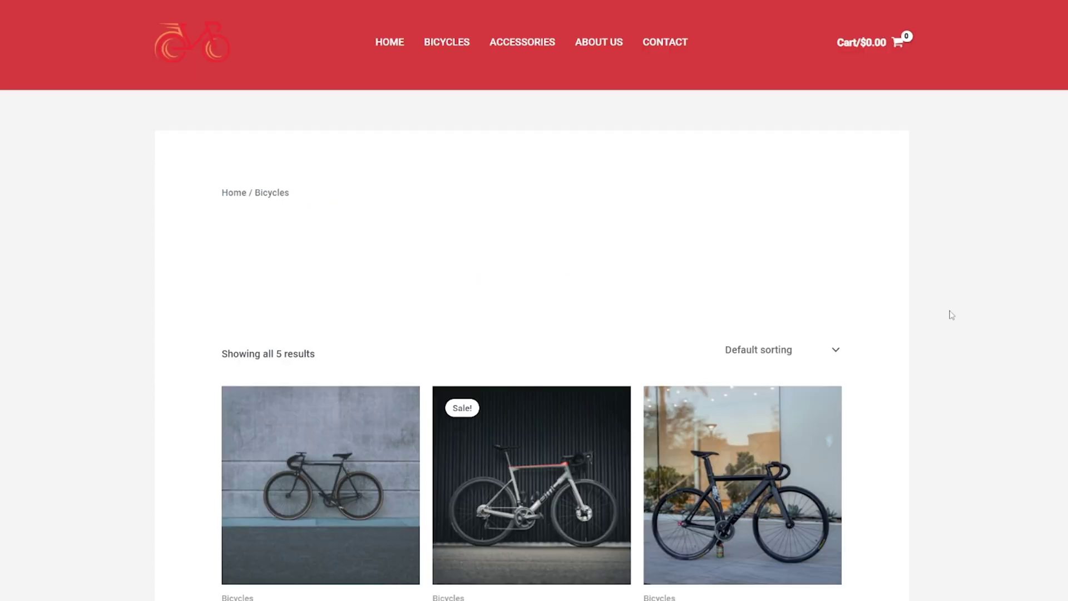
pyautogui.scroll(1, 951, 315)
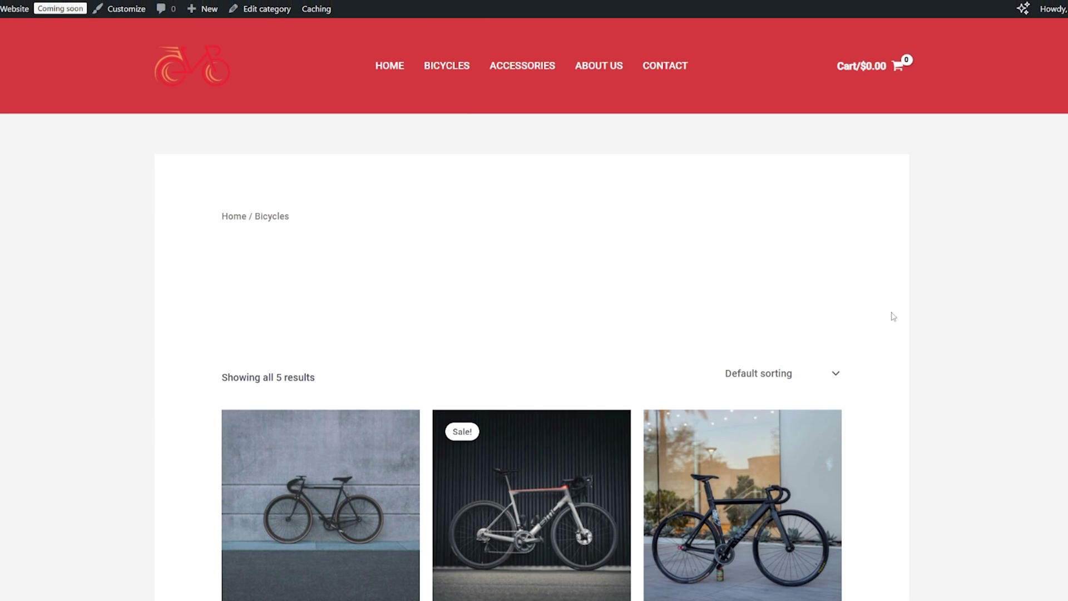
# - Review the Bicycles category settings, then the Products > Categories list
pyautogui.click(253, 9)
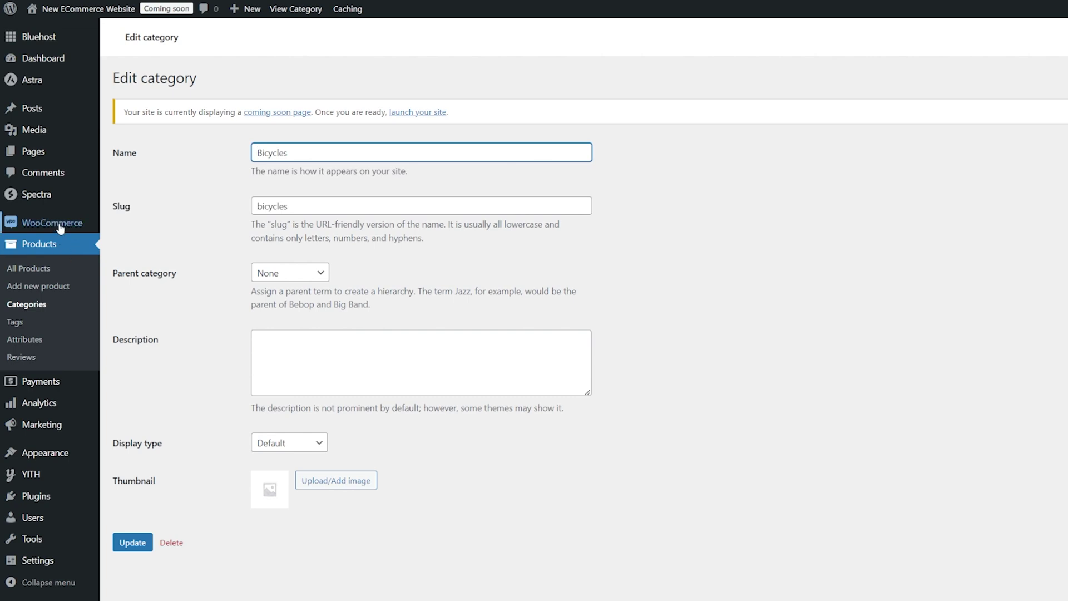
pyautogui.click(32, 308)
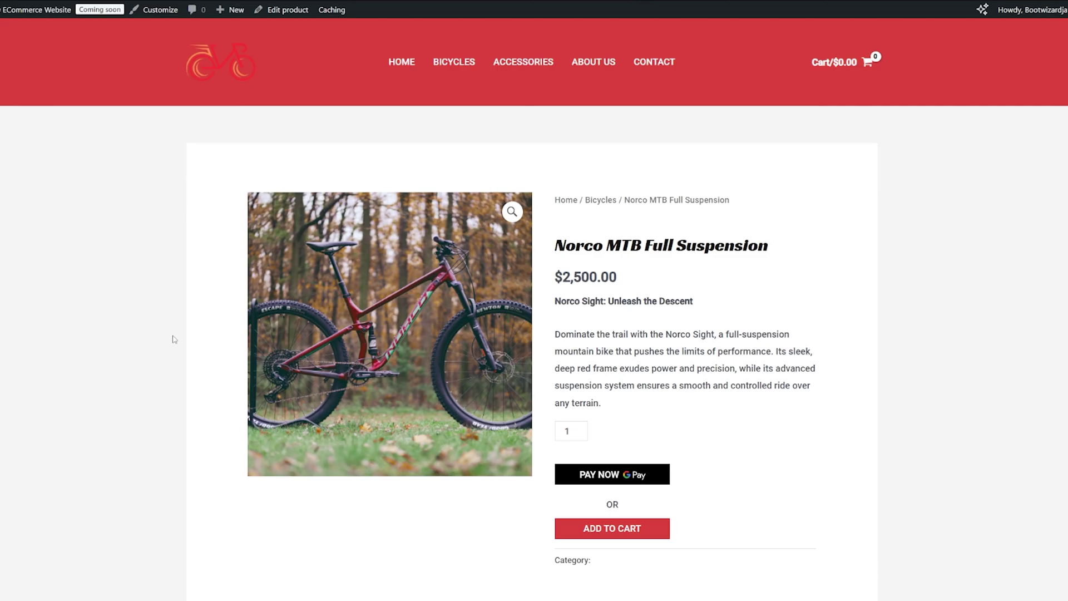
# - Add one Norco MTB Full Suspension to the cart and go from the cart panel to checkout
pyautogui.click(611, 530)
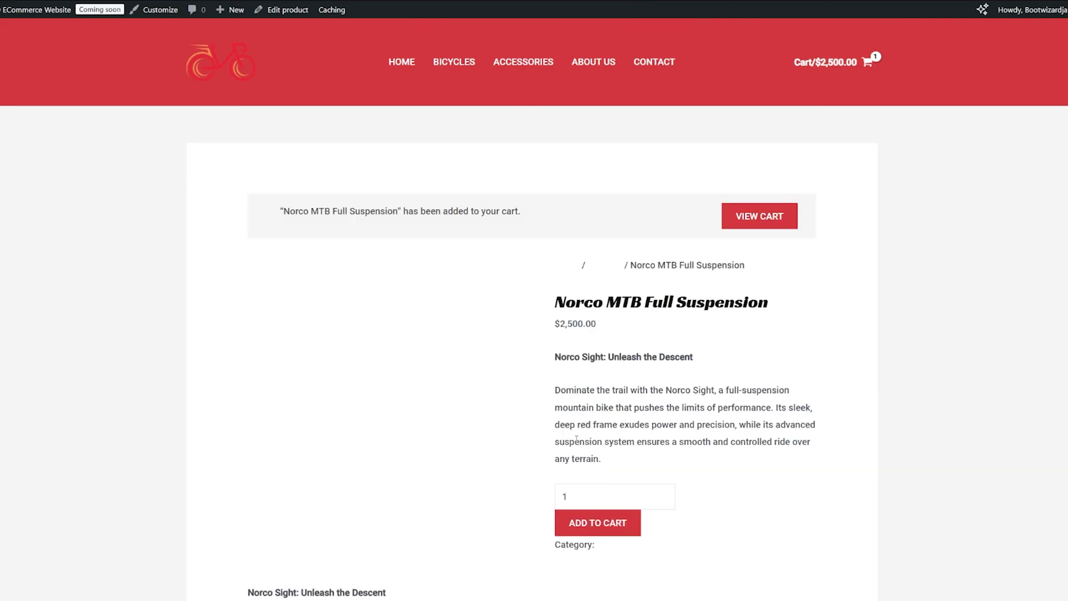
pyautogui.click(821, 63)
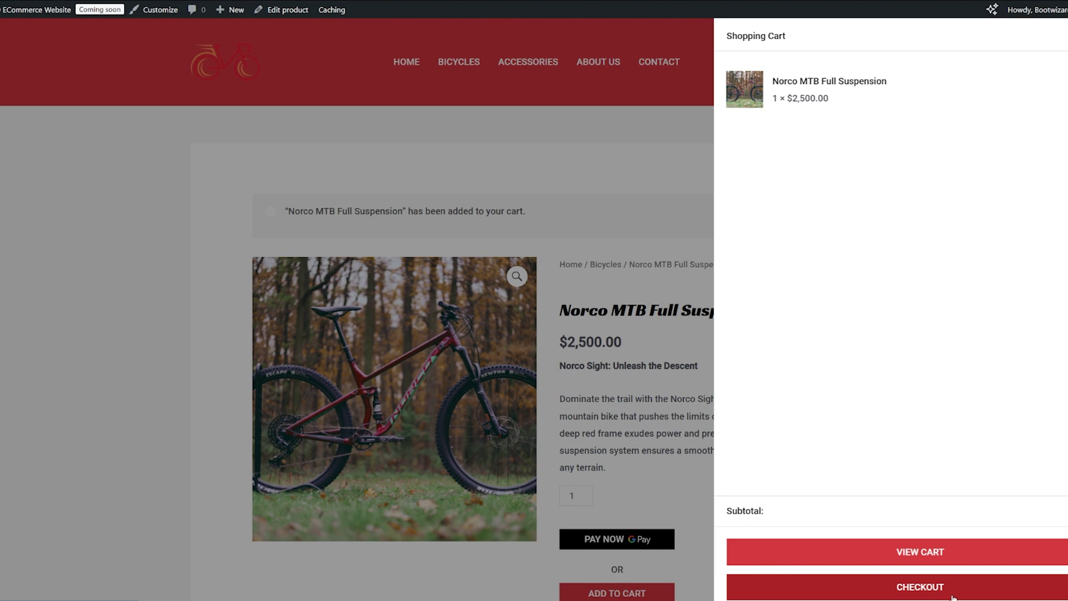
pyautogui.click(952, 597)
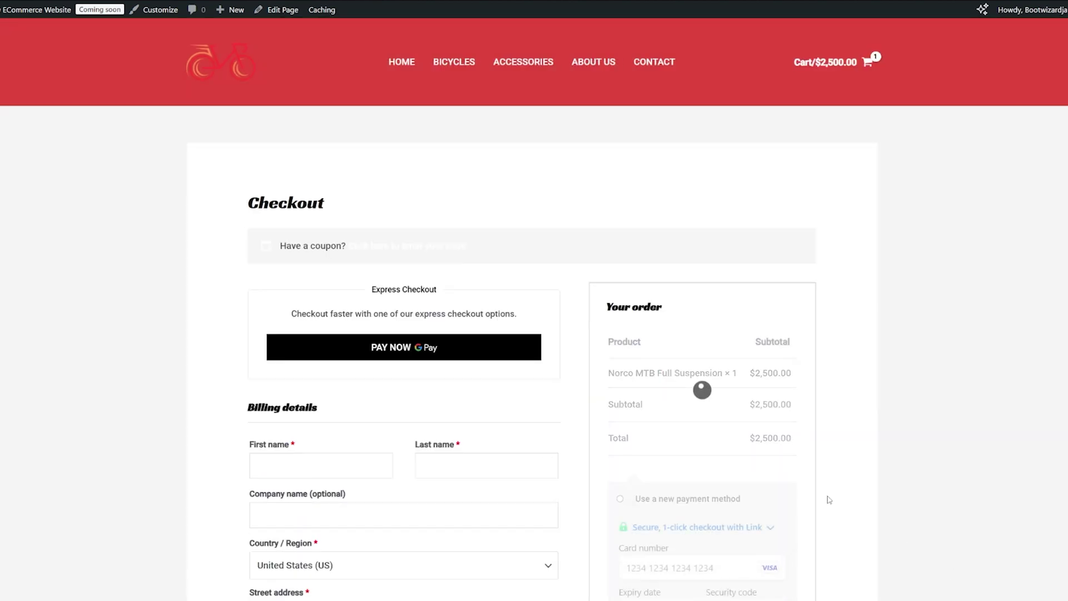
# - Scroll through the checkout's empty billing fields and $2,500.00 order summary, then back up
pyautogui.scroll(-1, 828, 500)
pyautogui.scroll(-1, 829, 495)
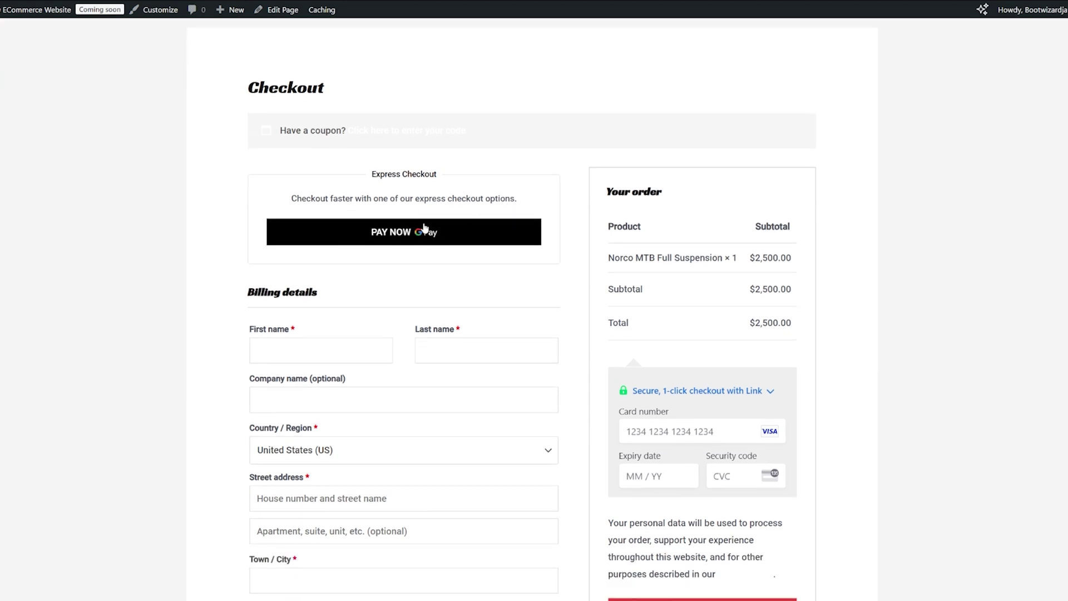
pyautogui.scroll(-3, 434, 234)
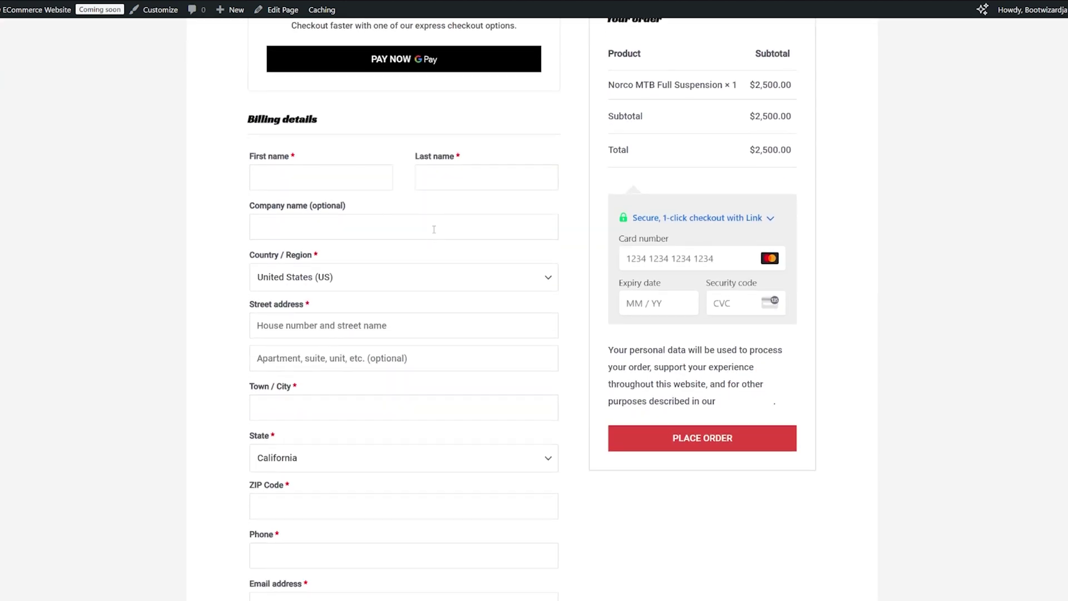
pyautogui.scroll(-6, 431, 231)
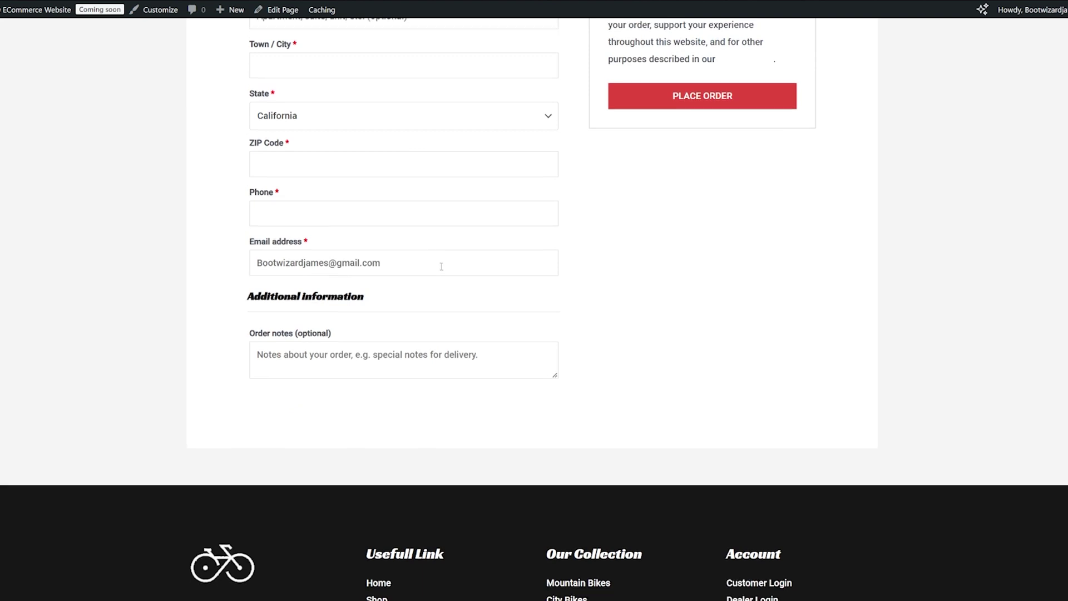
pyautogui.scroll(8, 441, 265)
pyautogui.scroll(3, 441, 267)
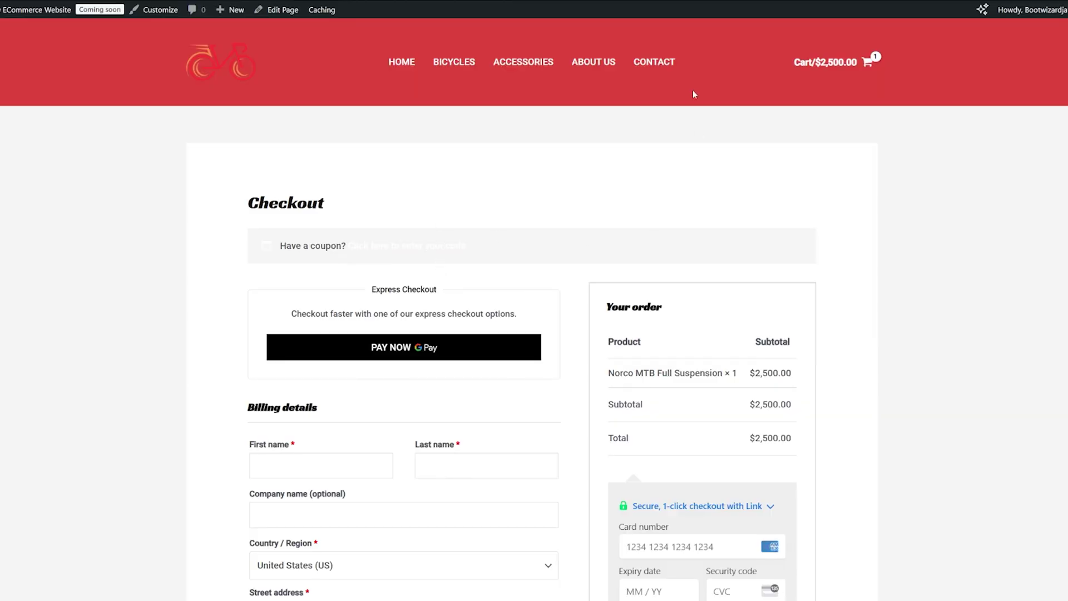
# - View the live Contact page and scroll through the Let's Get in Touch form and contact details
pyautogui.click(663, 62)
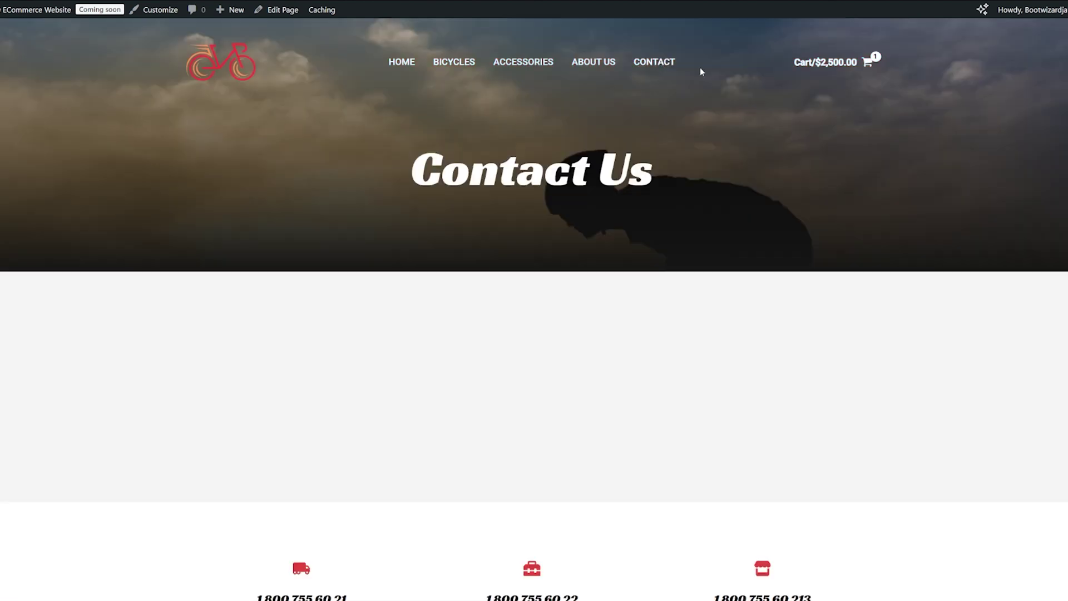
pyautogui.scroll(-5, 629, 272)
pyautogui.scroll(-6, 629, 271)
pyautogui.scroll(3, 615, 349)
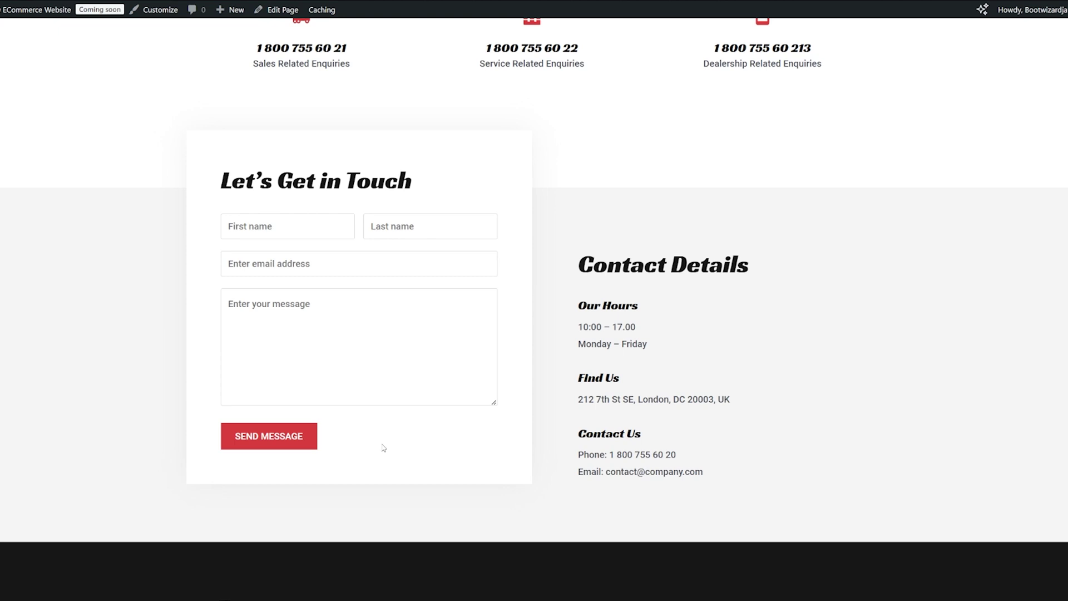
pyautogui.scroll(1, 383, 447)
pyautogui.scroll(-1, 382, 448)
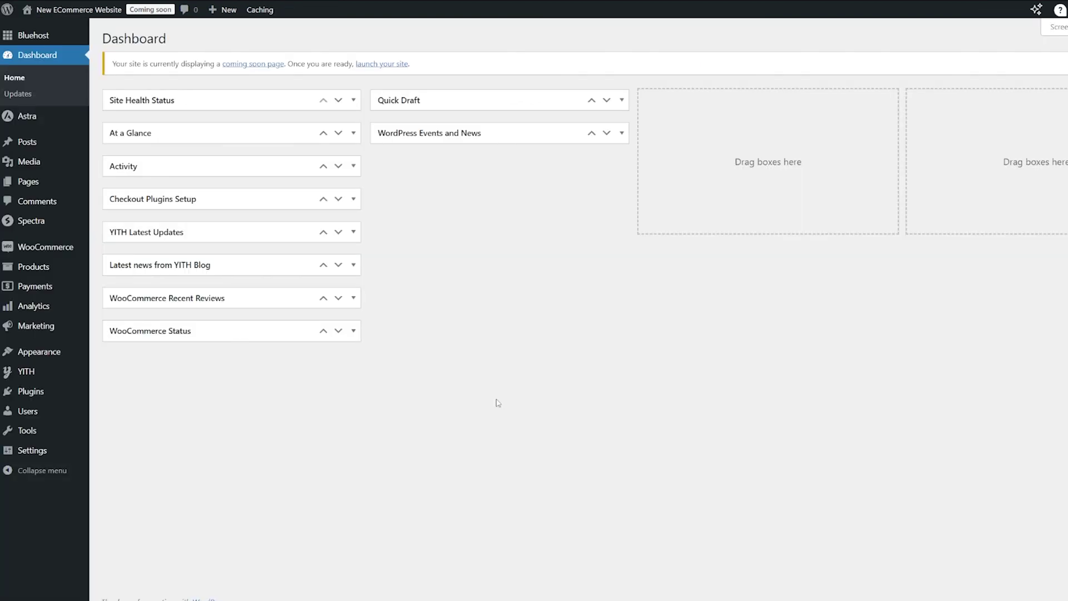
# - Search the plugin directory for 'wpforms' from Add New Plugin
pyautogui.moveTo(37, 394)
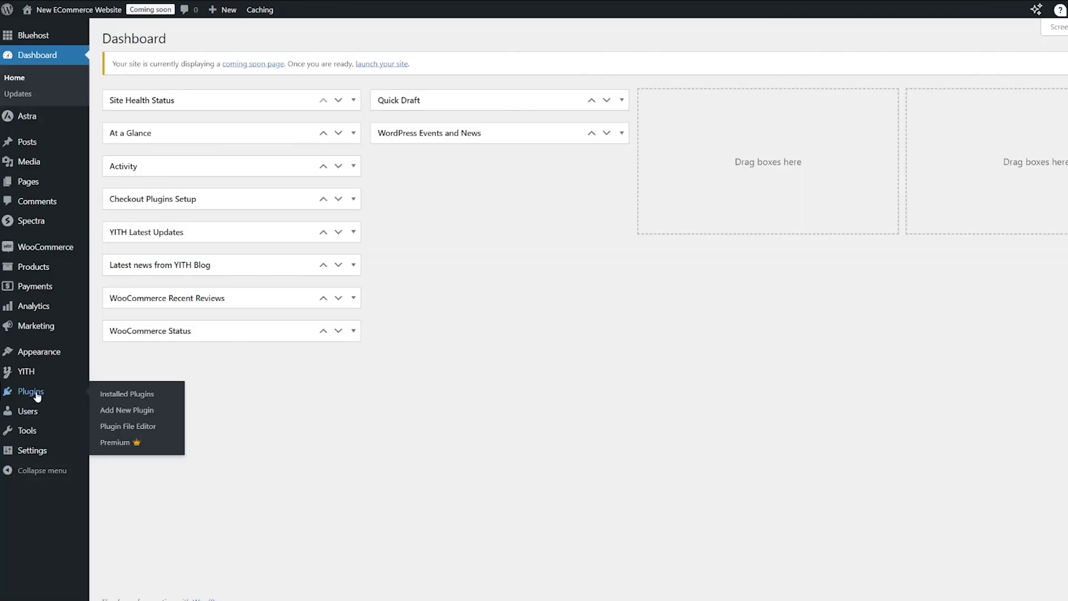
pyautogui.click(132, 416)
pyautogui.click(851, 165)
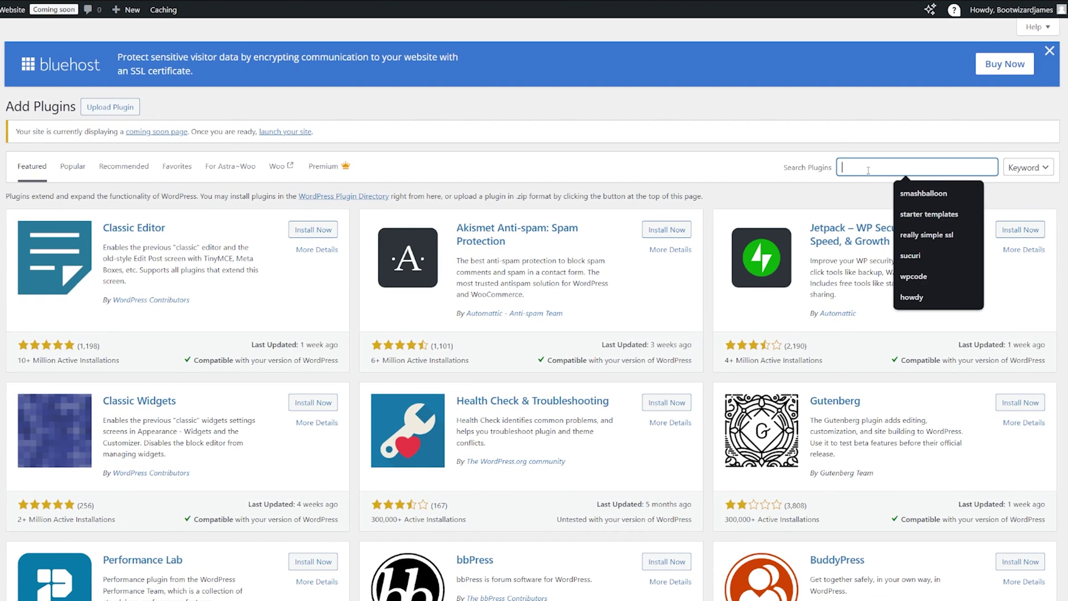
pyautogui.write('wpforms')
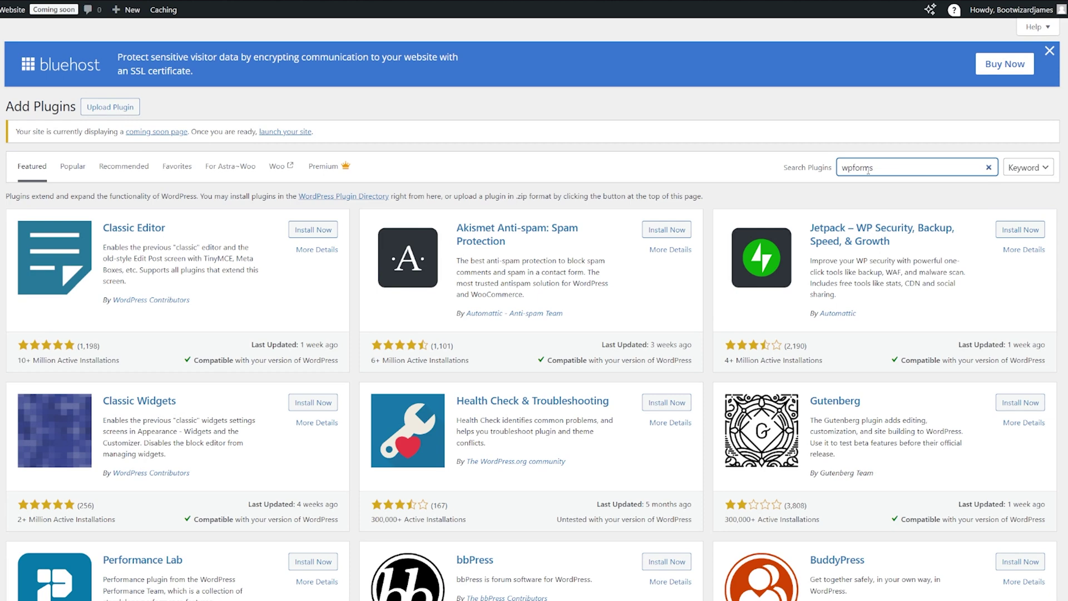